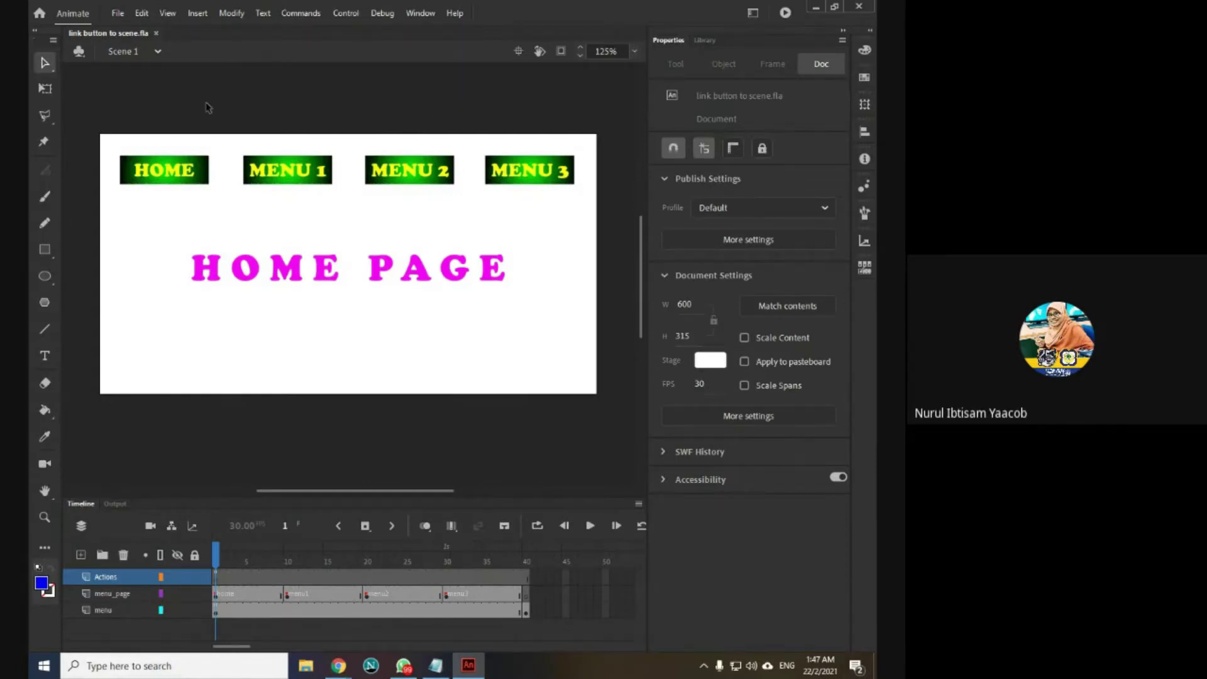
Step: Look at the menu 1 page in Scene 2 and return to Scene 1
click(123, 56)
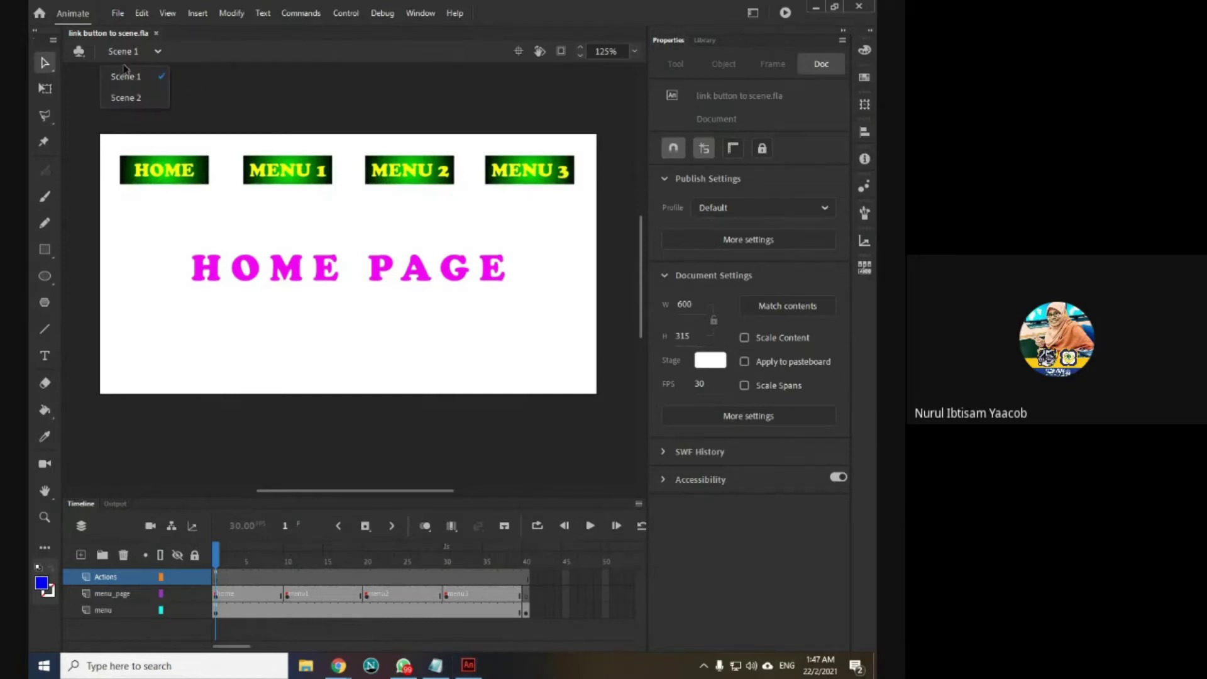
click(151, 98)
click(421, 252)
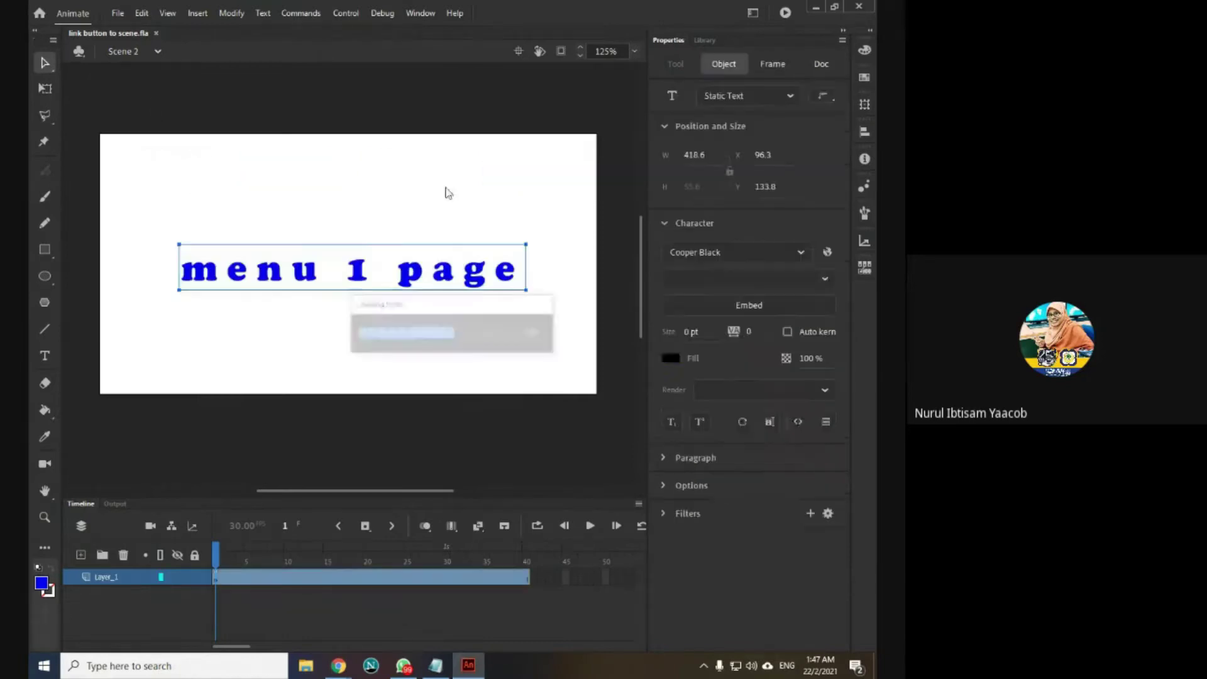
click(454, 210)
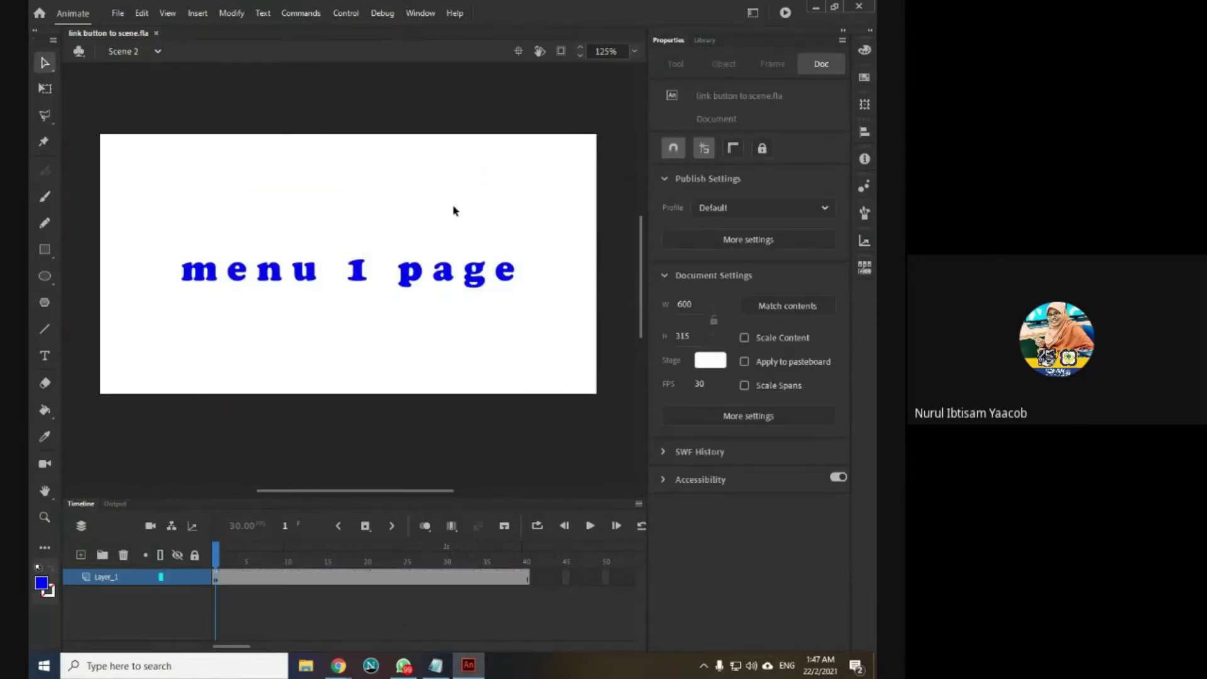
click(119, 56)
click(123, 78)
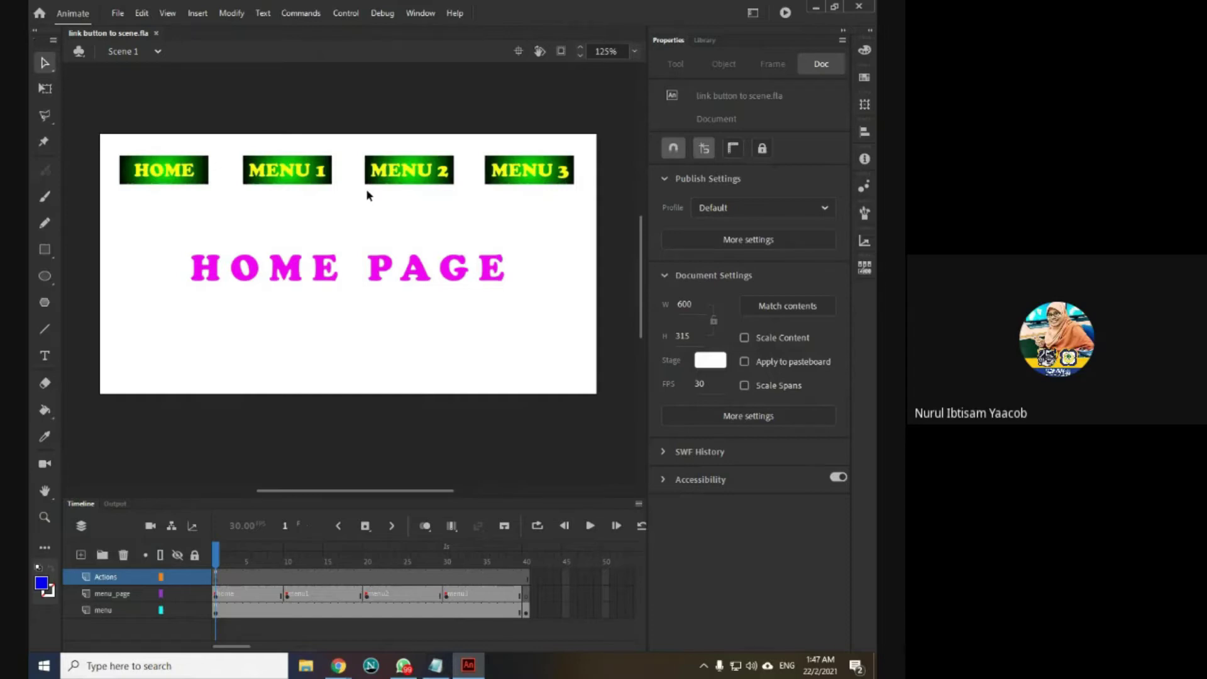
Step: Import the back button, home button and next button images from the Desktop into the library and show the library's contents
click(117, 14)
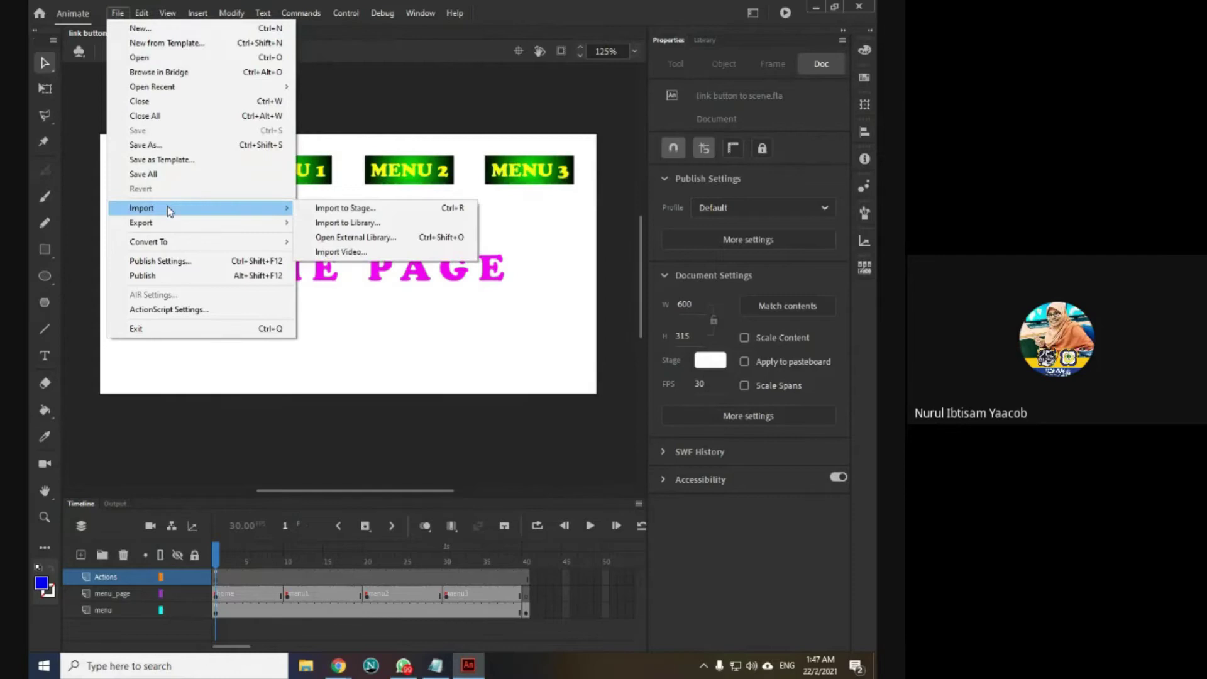
click(120, 14)
click(123, 15)
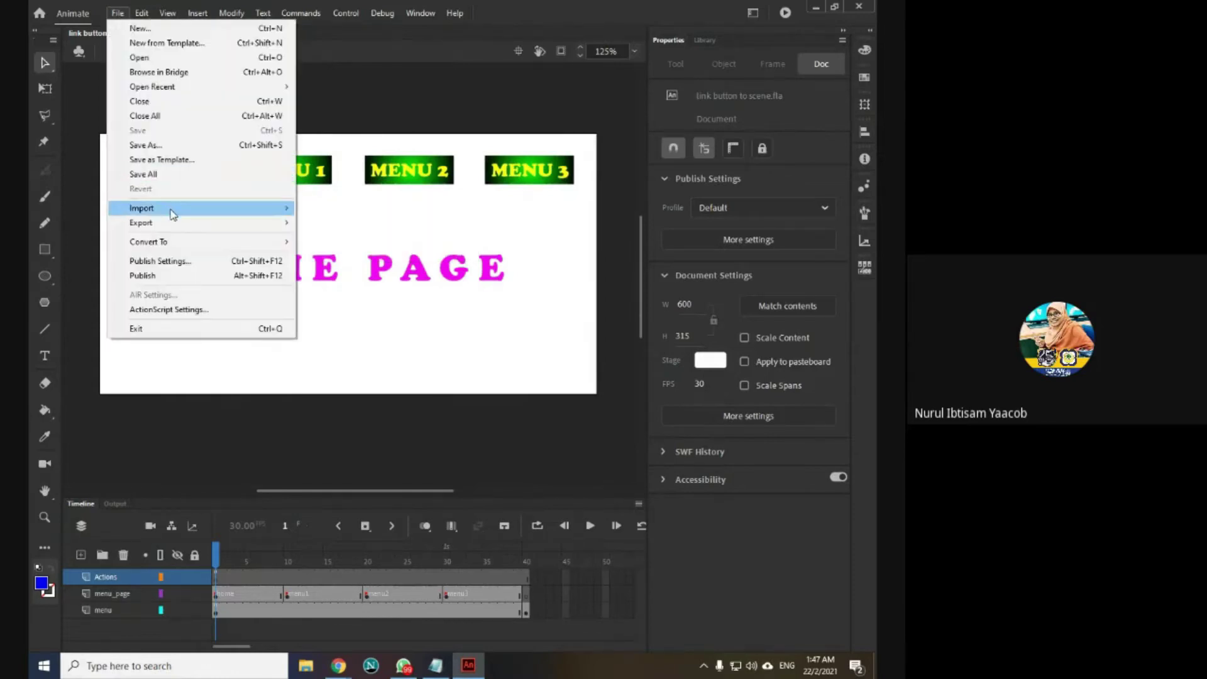
mouse_move(173, 210)
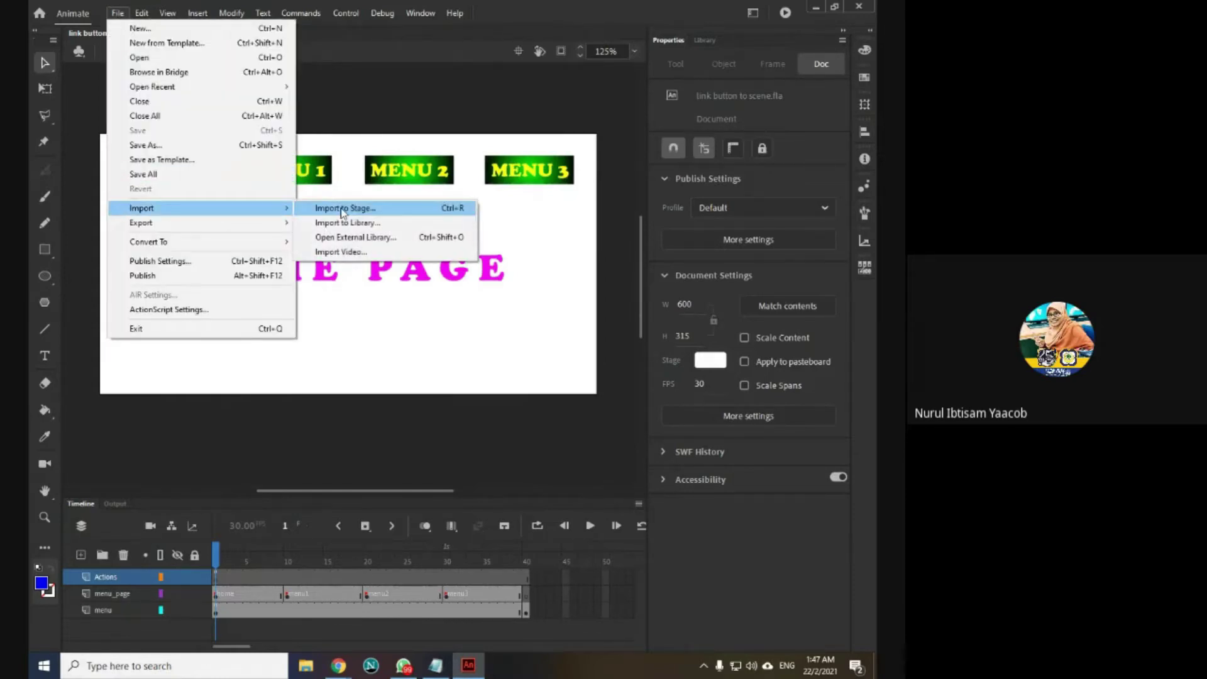
click(375, 225)
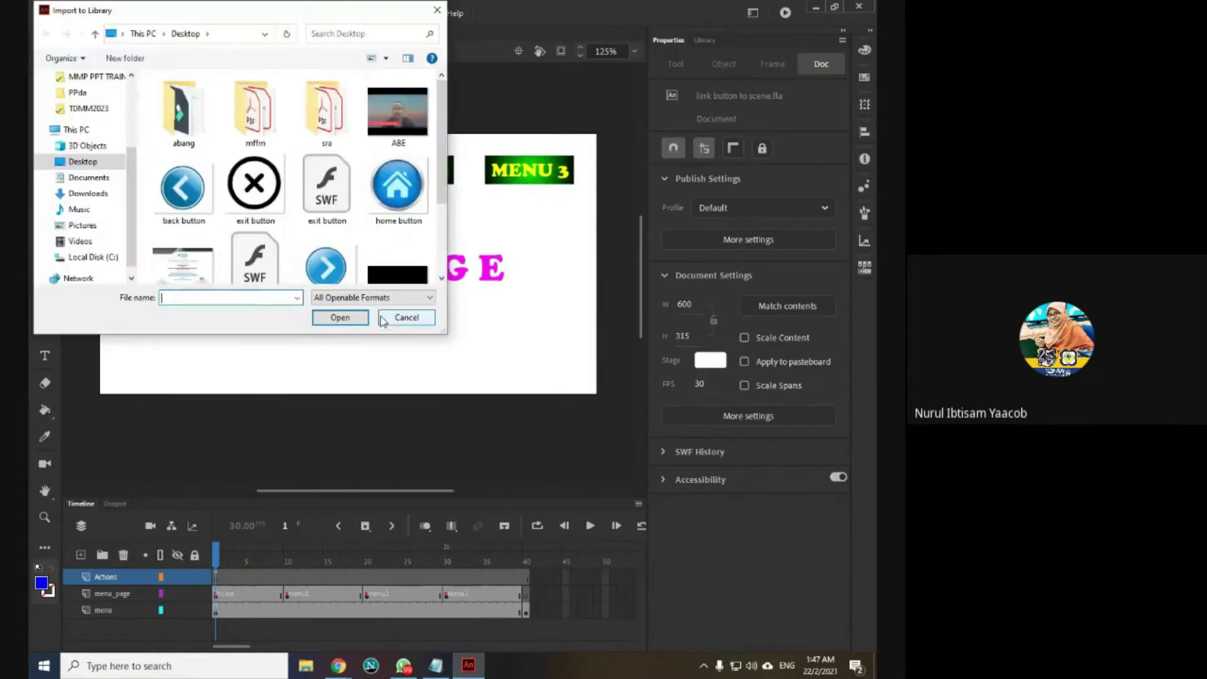
click(193, 208)
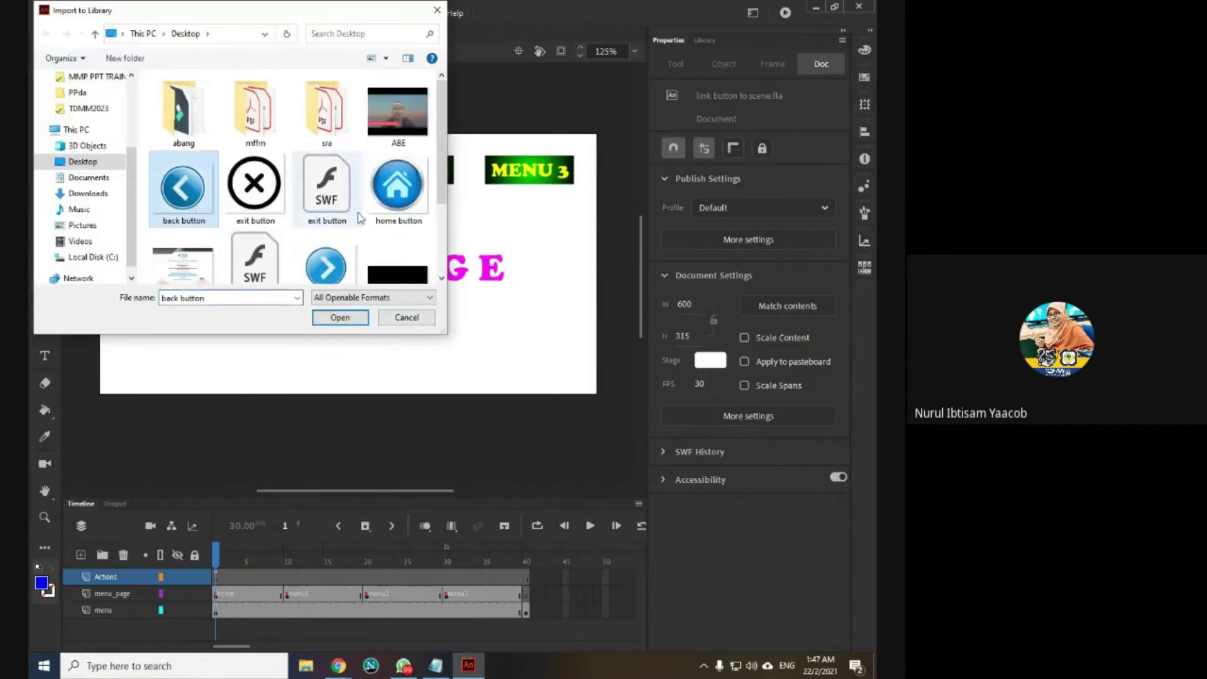
ctrl+click(397, 189)
scroll(339, 272, down, 1)
click(341, 318)
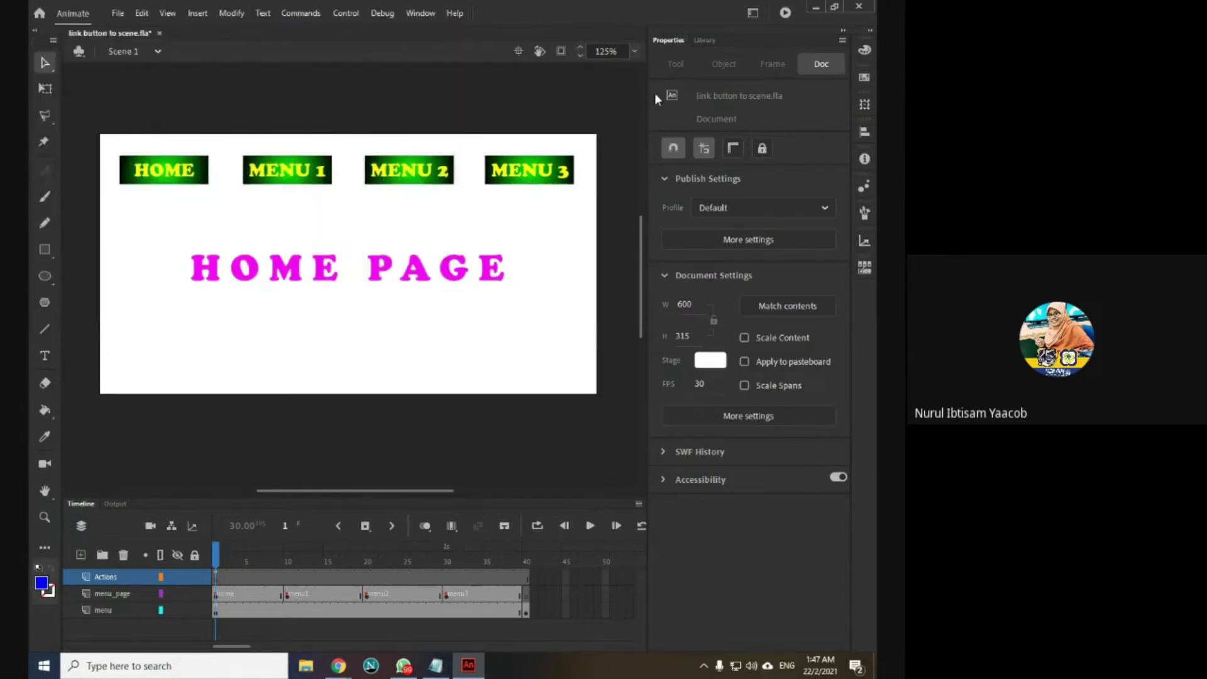
click(698, 40)
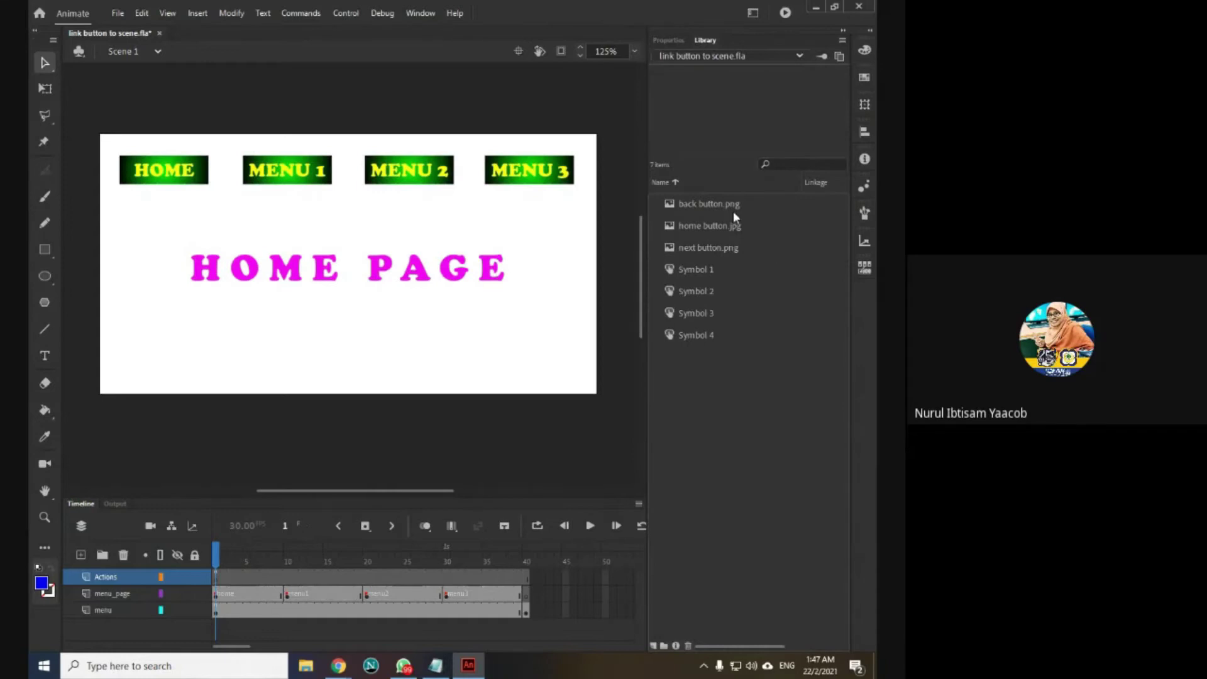
click(117, 12)
mouse_move(224, 207)
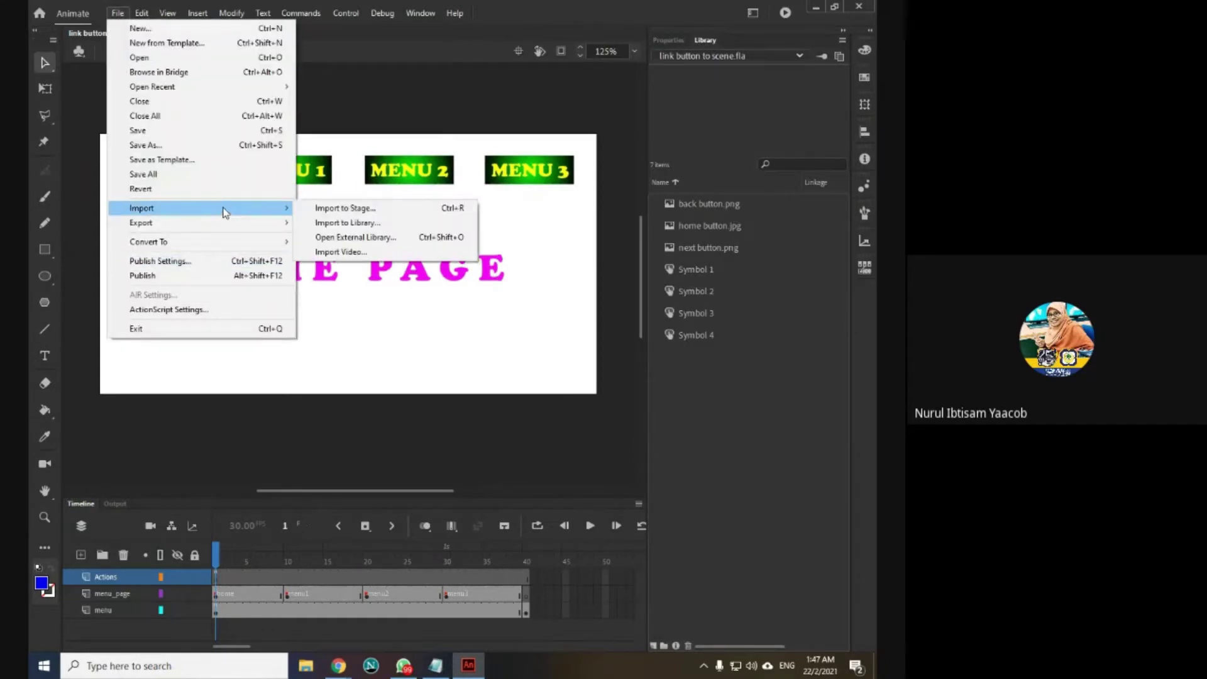
click(388, 339)
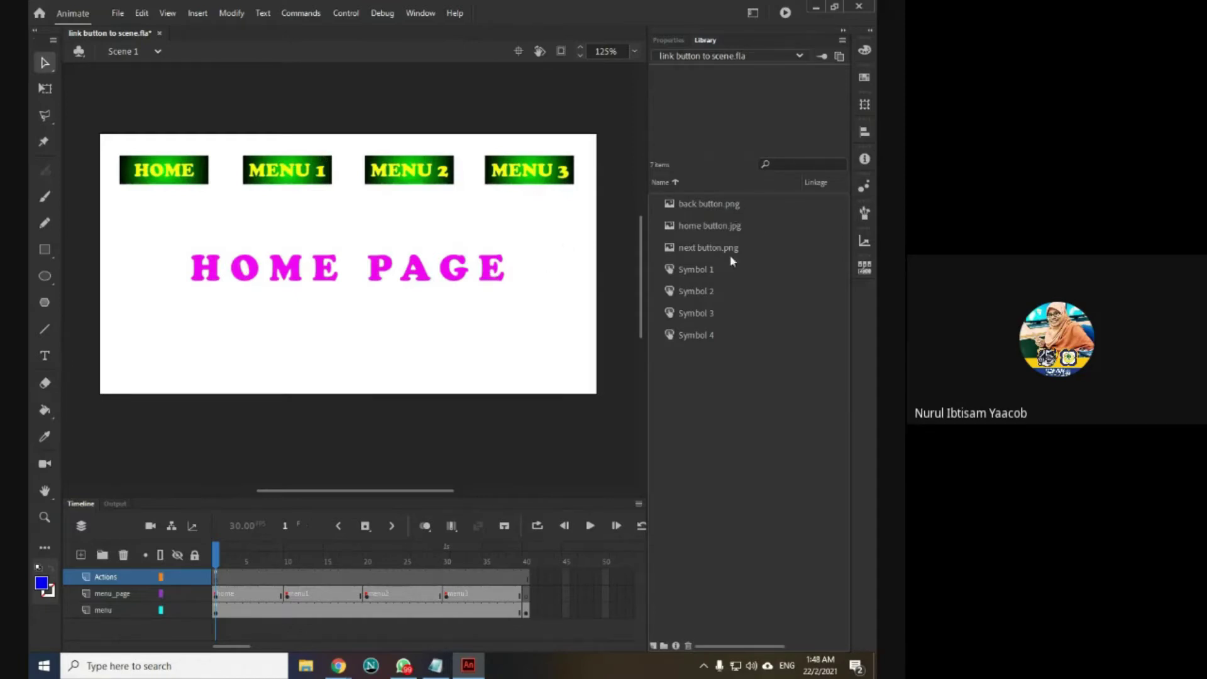
click(116, 16)
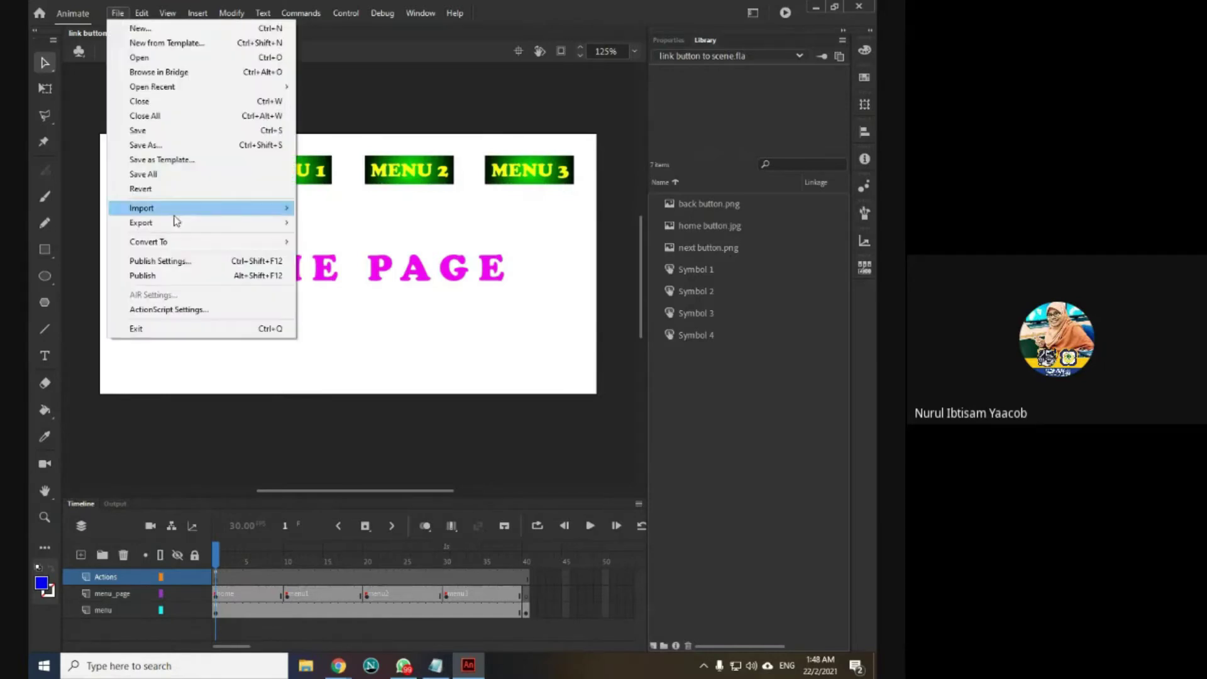
click(405, 322)
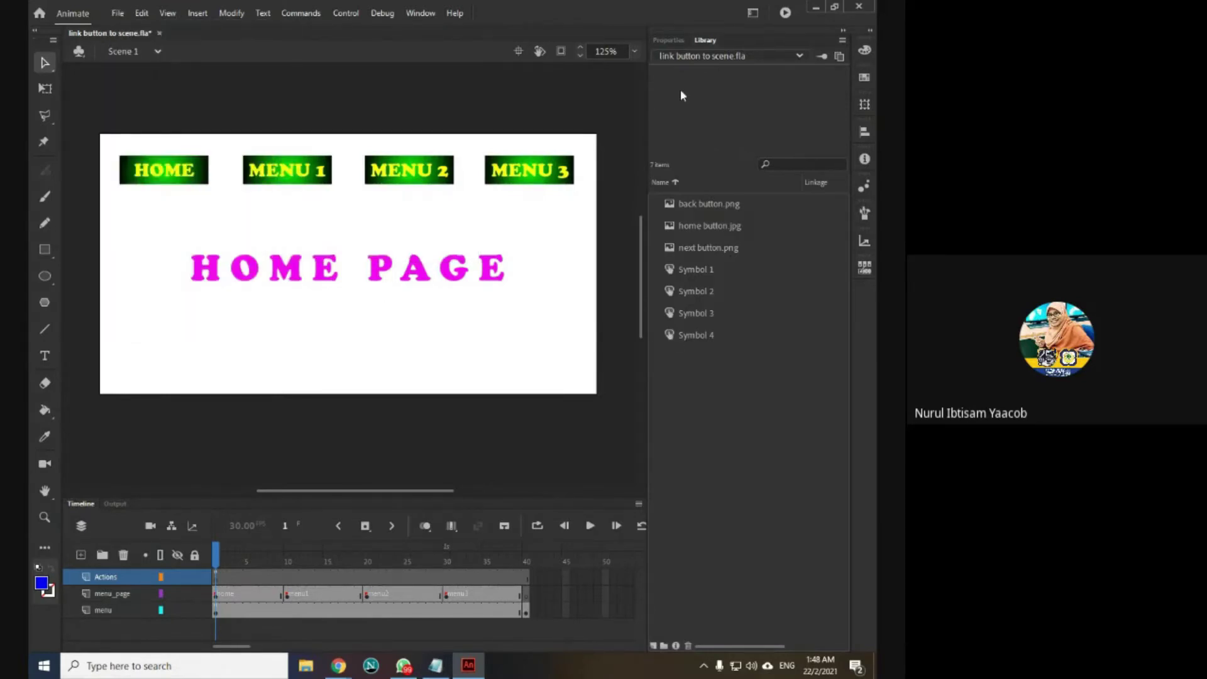
click(670, 42)
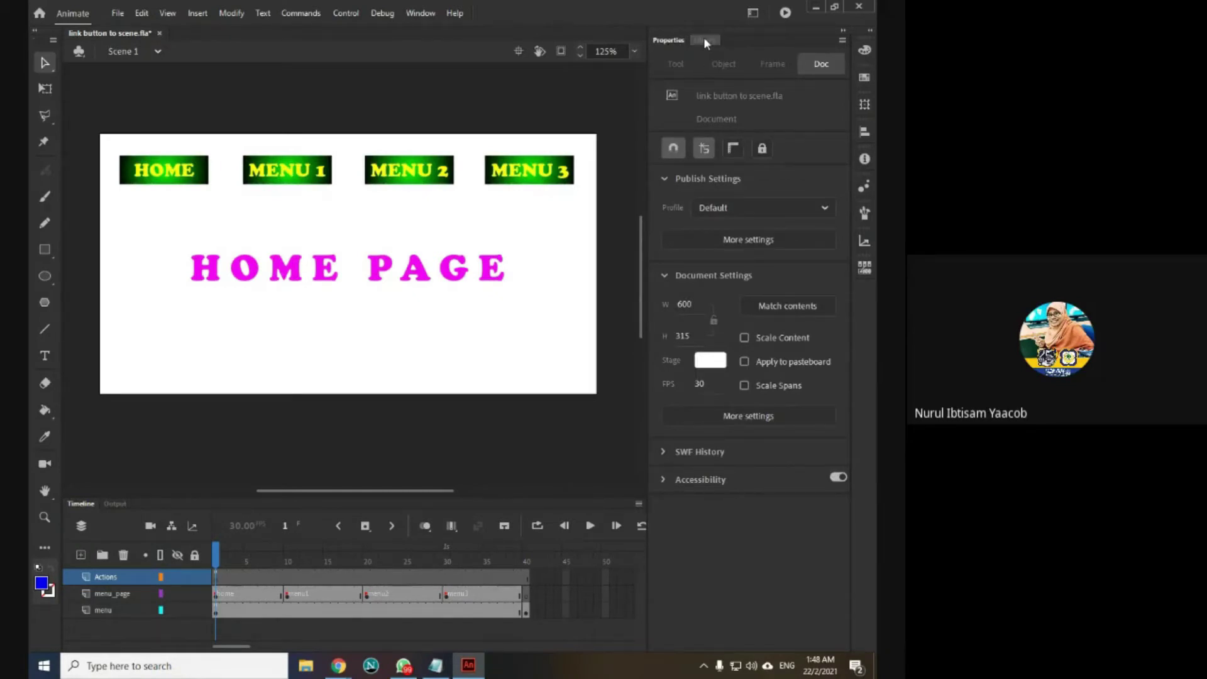
click(704, 40)
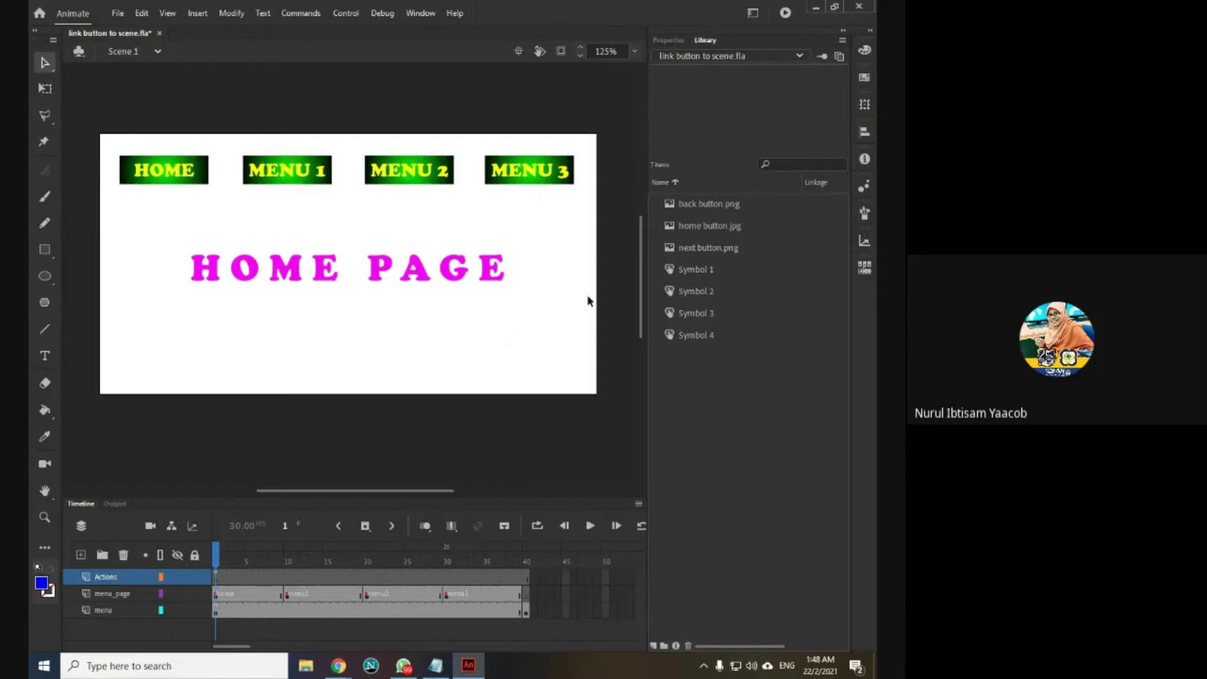
Step: Place next button.png on Scene 1's home page, scaled down to a small icon in the stage's lower-right corner
drag(727, 251, 462, 330)
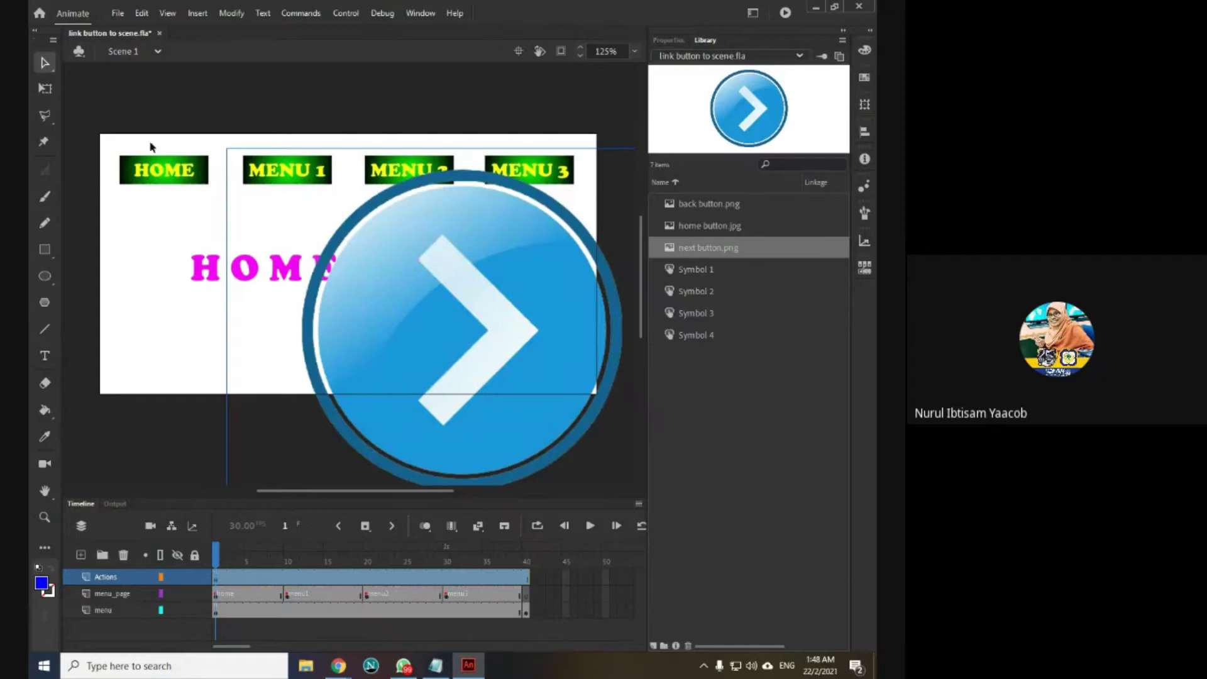
click(45, 90)
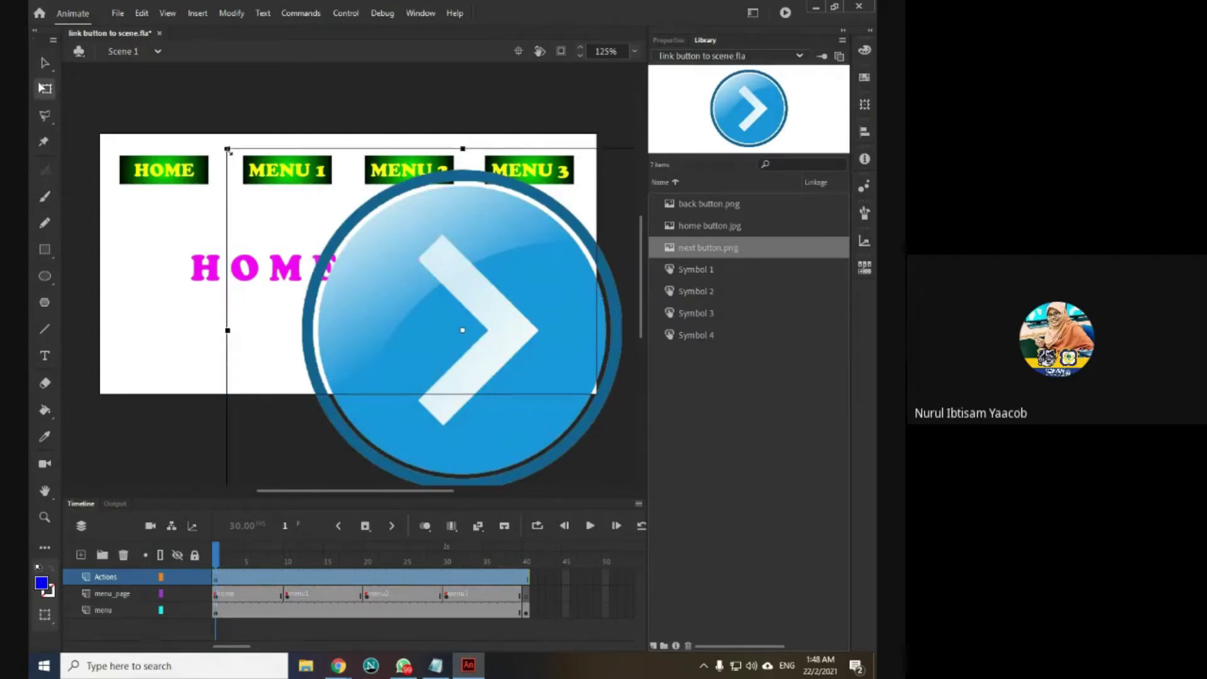
drag(229, 151, 365, 316)
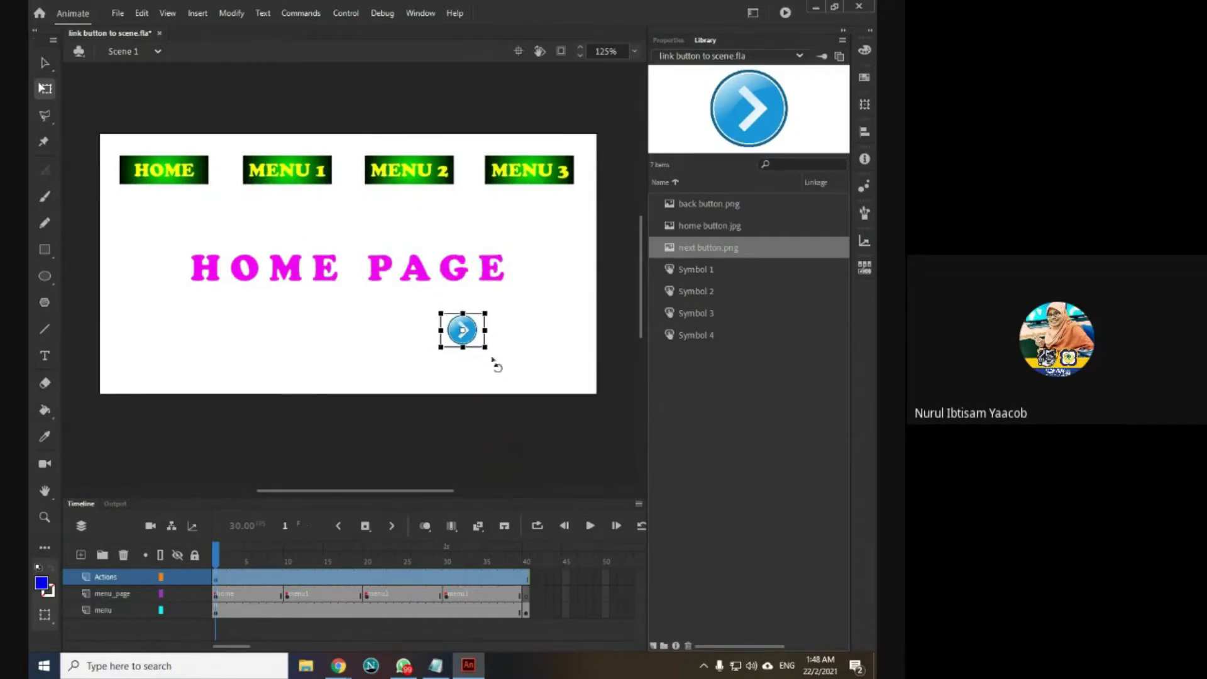
drag(476, 338, 585, 375)
click(614, 331)
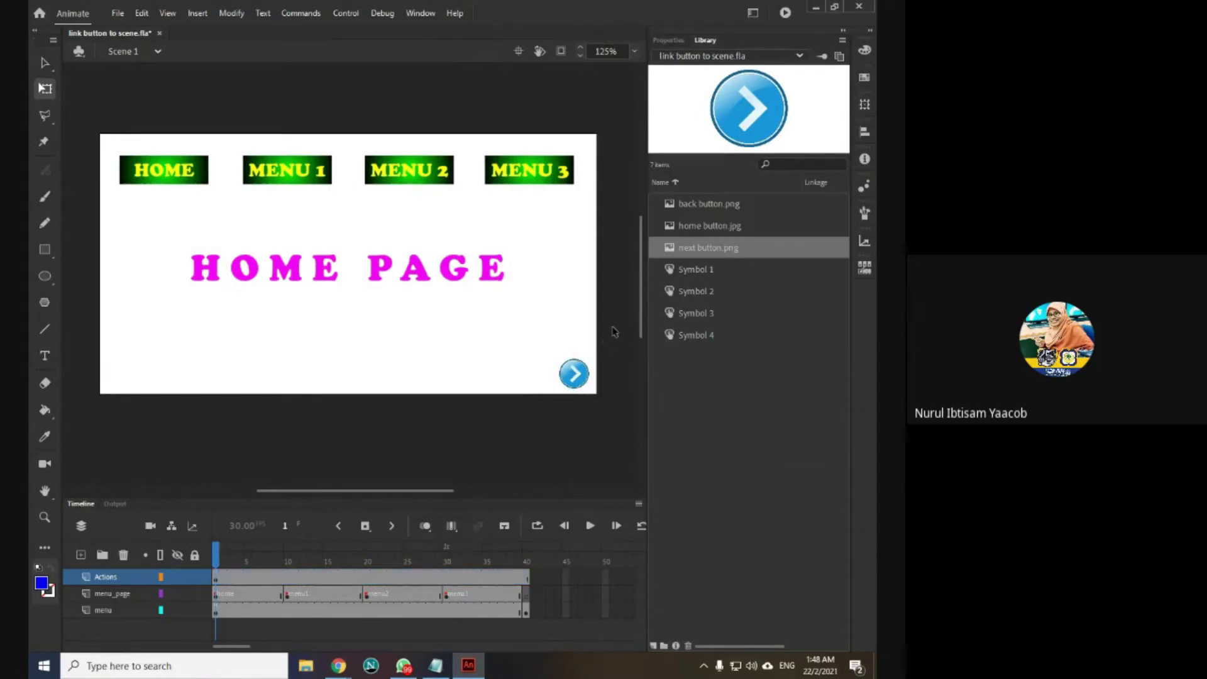
Step: Compare the page layouts of Scene 1 and Scene 2, ending in Scene 1
click(129, 55)
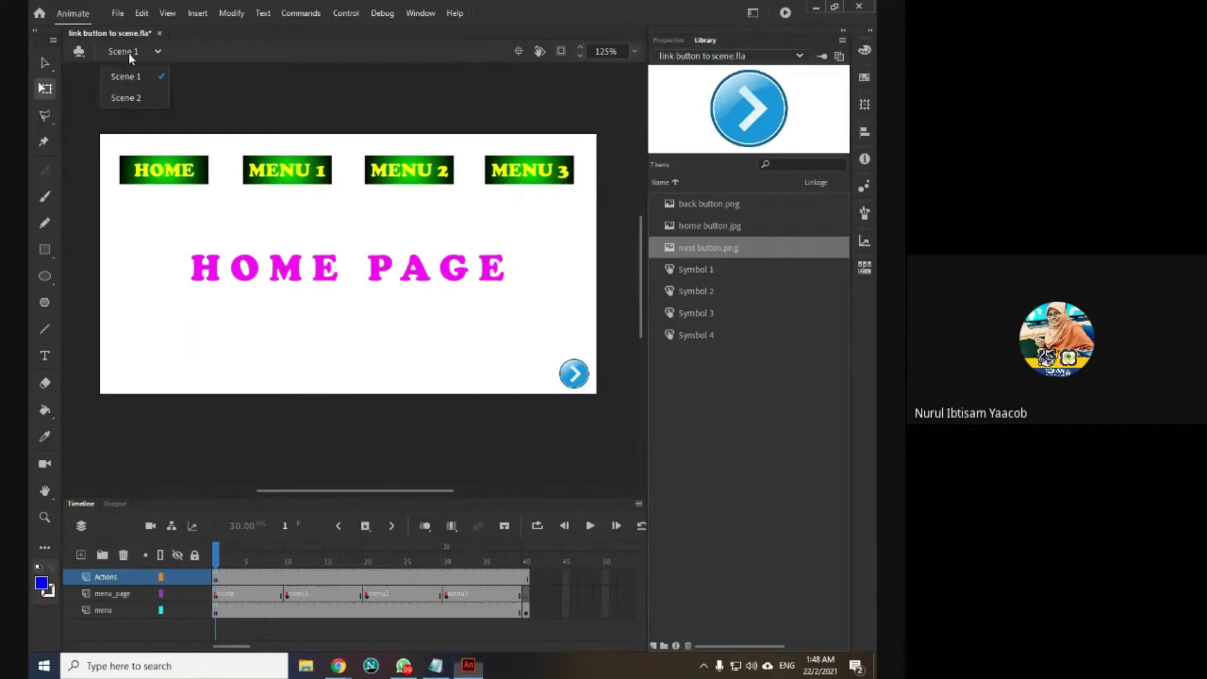
click(126, 98)
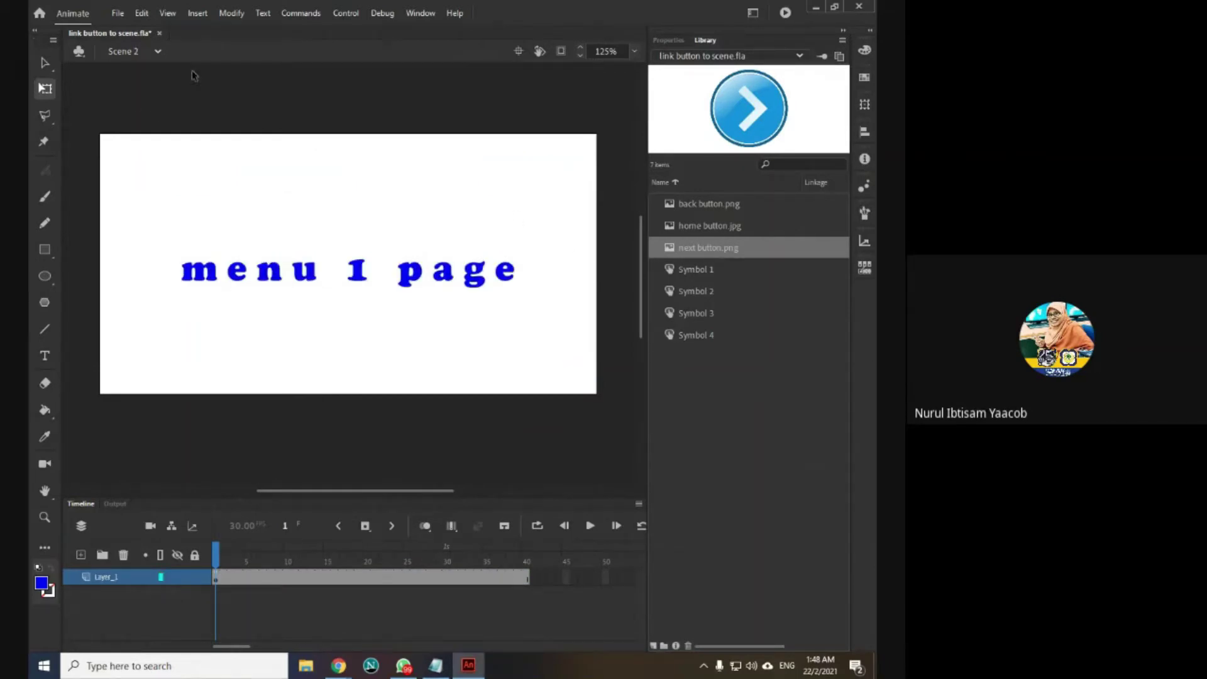
click(129, 52)
click(131, 77)
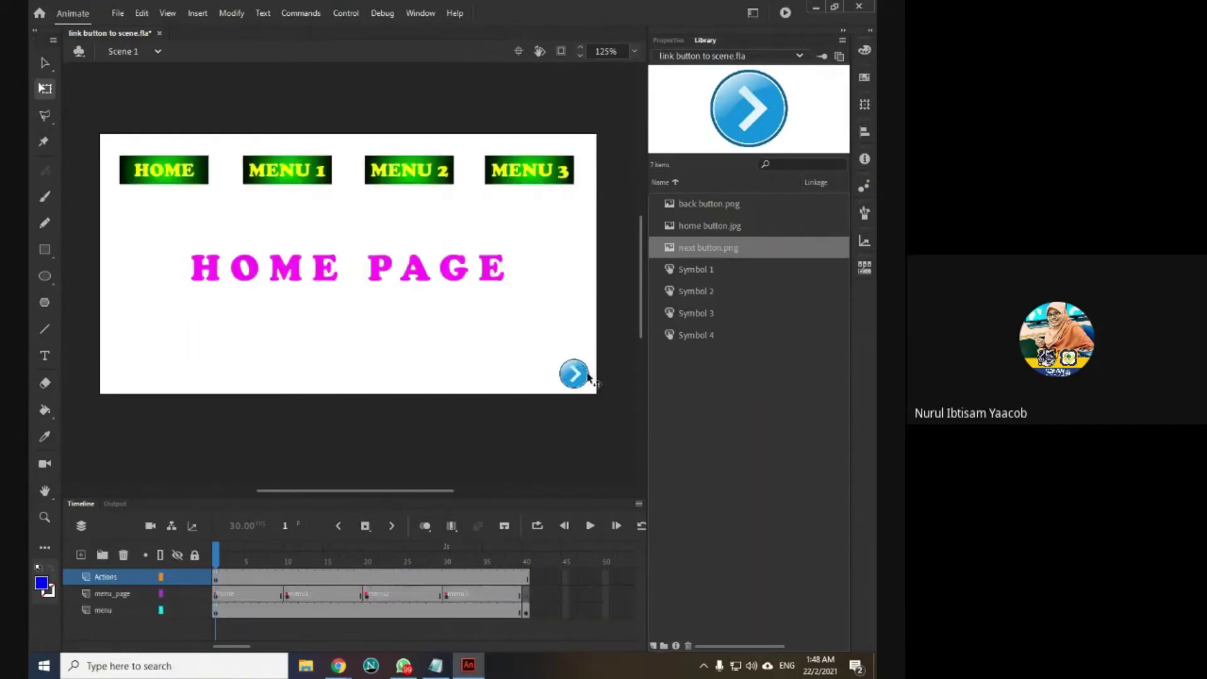
click(131, 51)
click(130, 98)
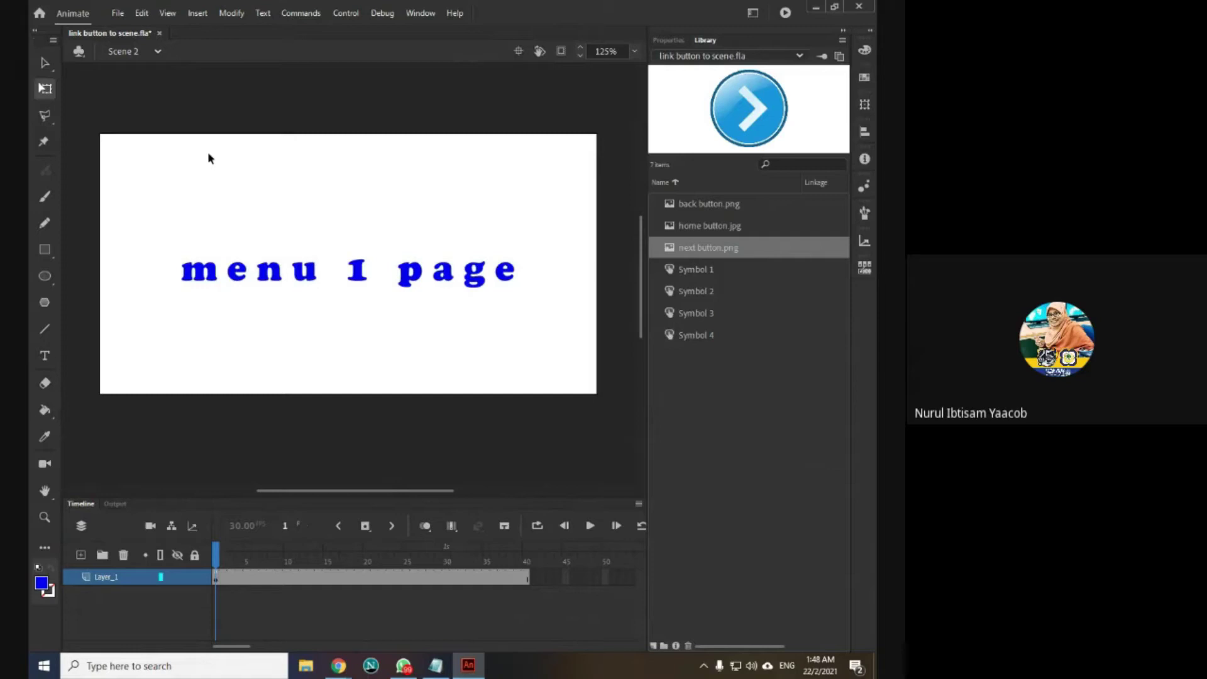
click(116, 51)
click(126, 78)
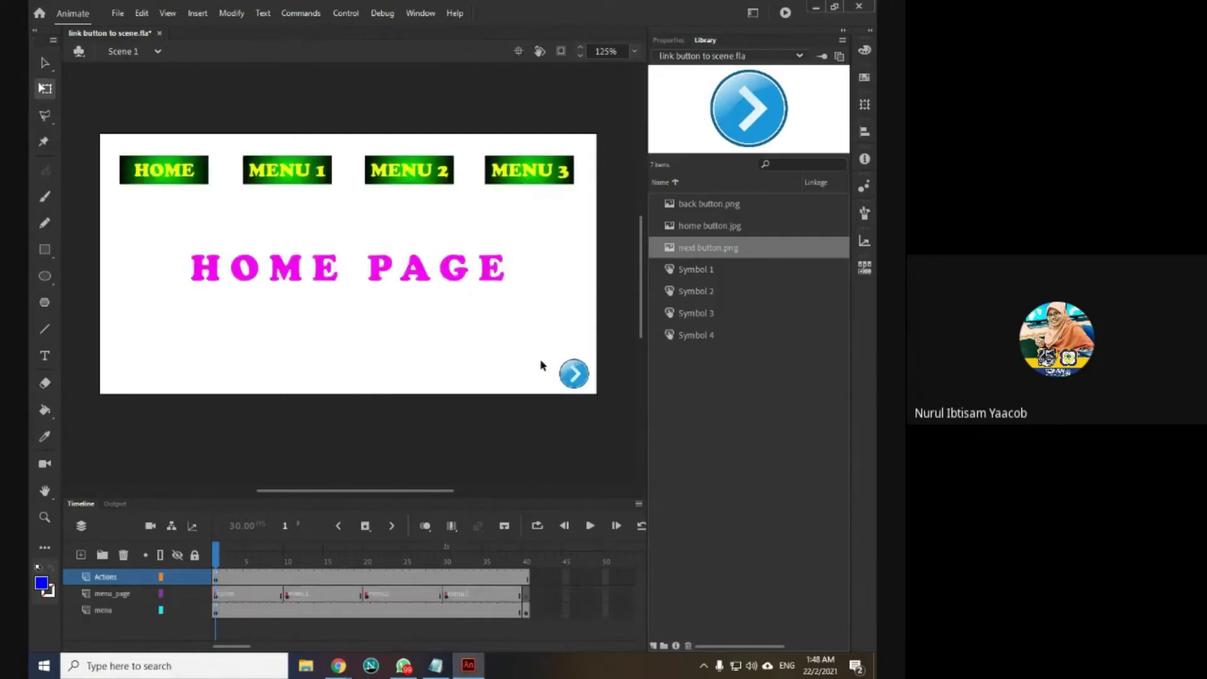
Step: Copy the next button from Scene 1 and paste it in place in Scene 2
right_click(574, 379)
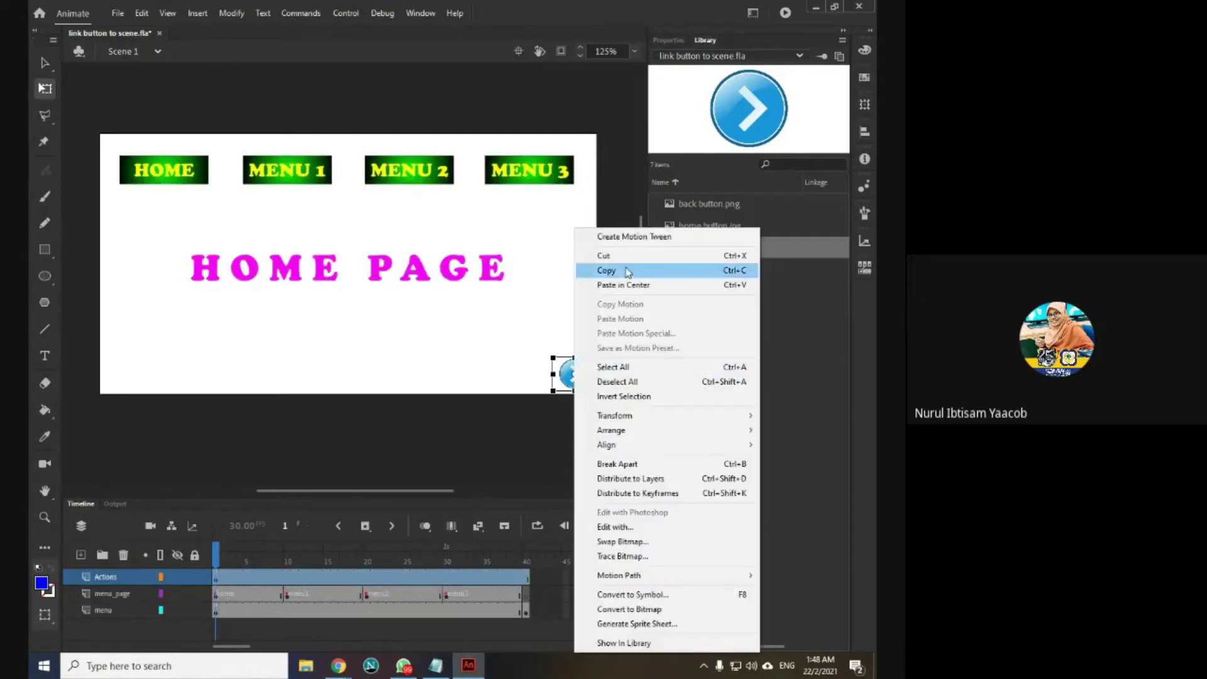
click(629, 270)
click(126, 51)
click(136, 103)
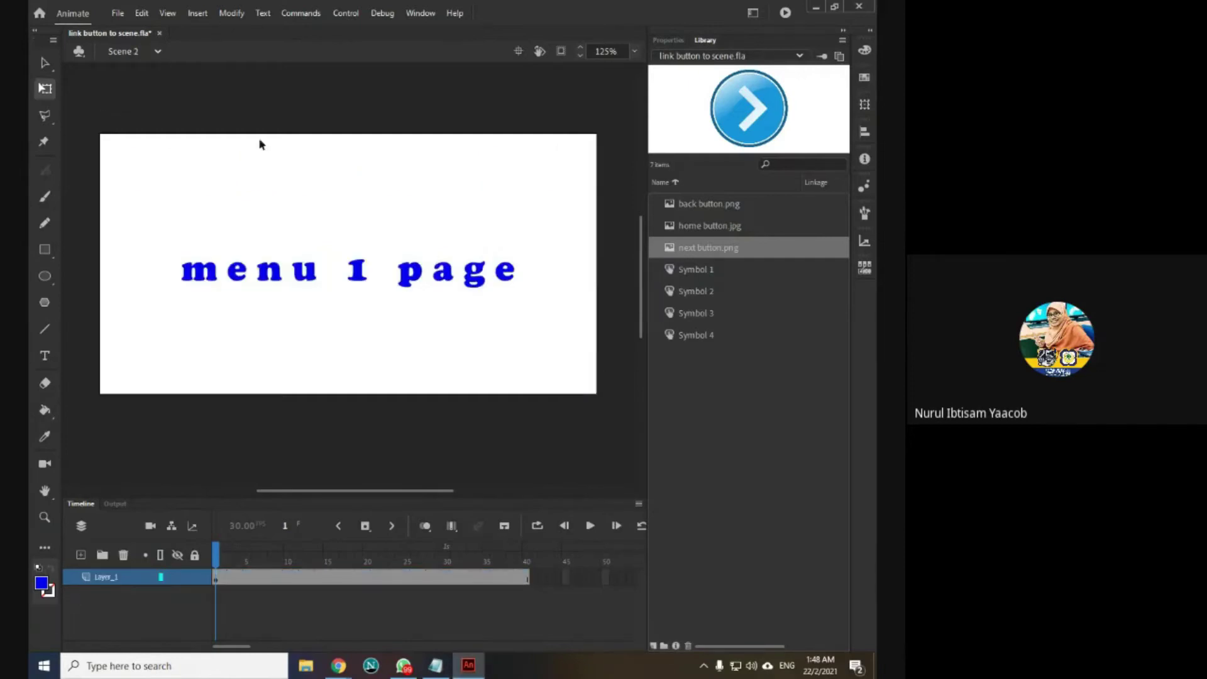
right_click(562, 394)
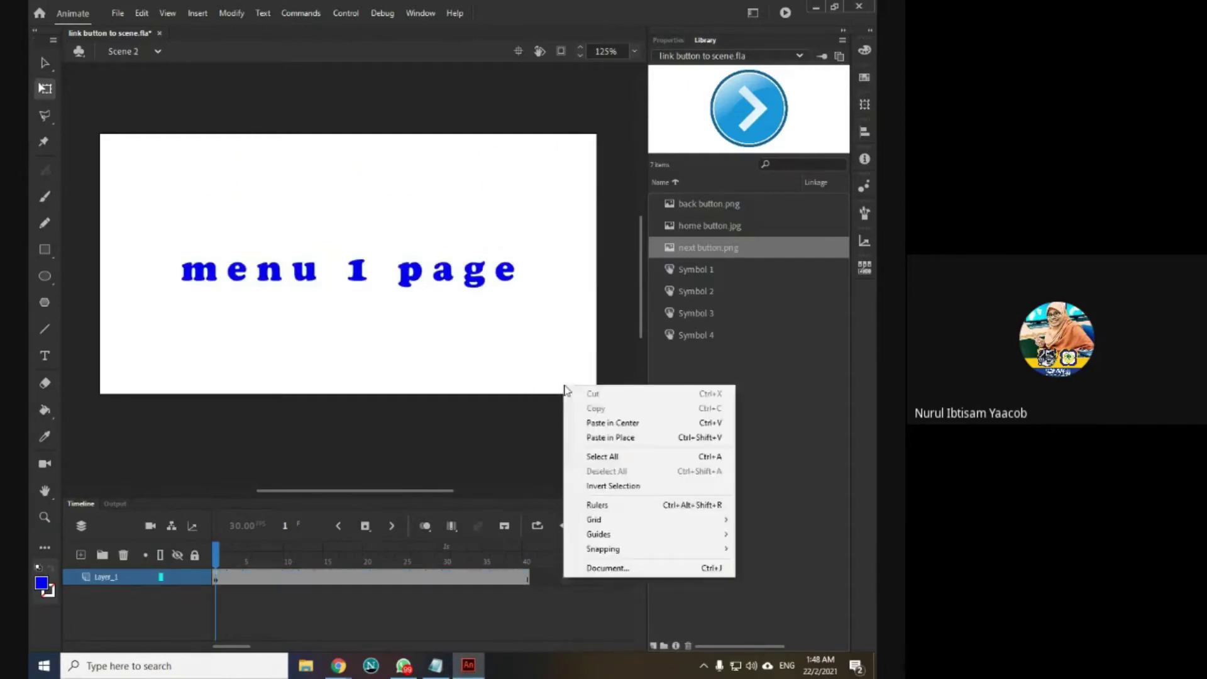
click(626, 439)
click(584, 328)
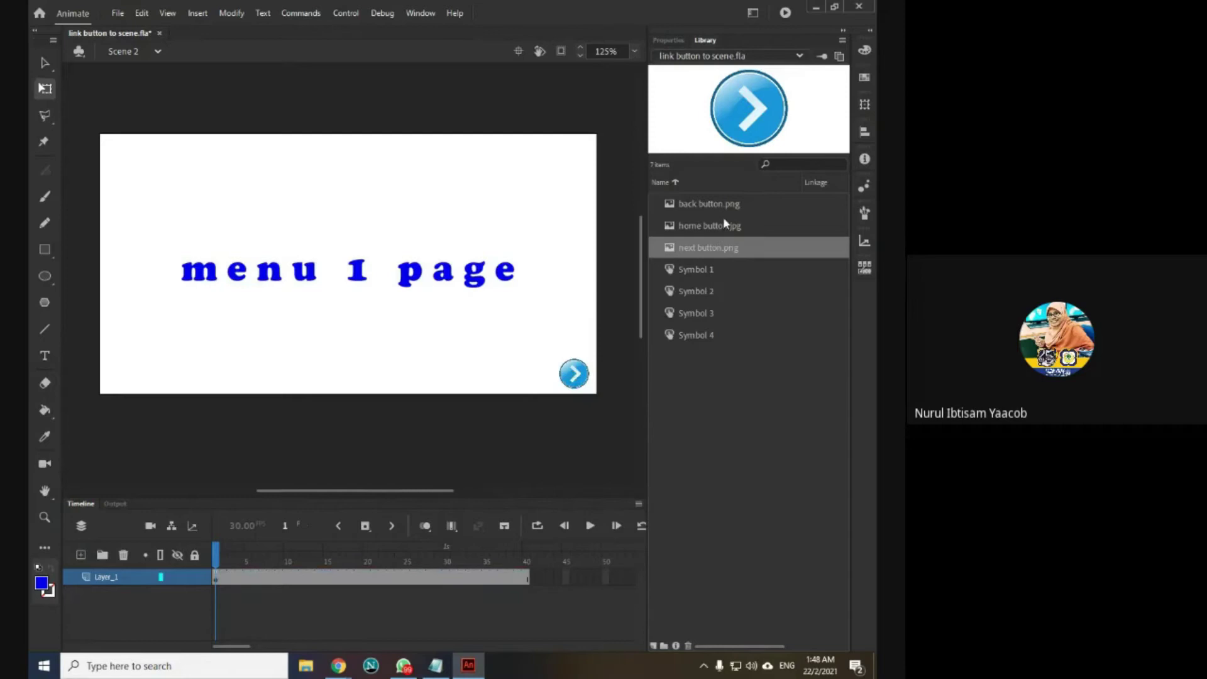
Step: Place back button.png in Scene 2, scaled down to match the next button and positioned directly to its left
drag(727, 205, 417, 291)
drag(190, 101, 312, 271)
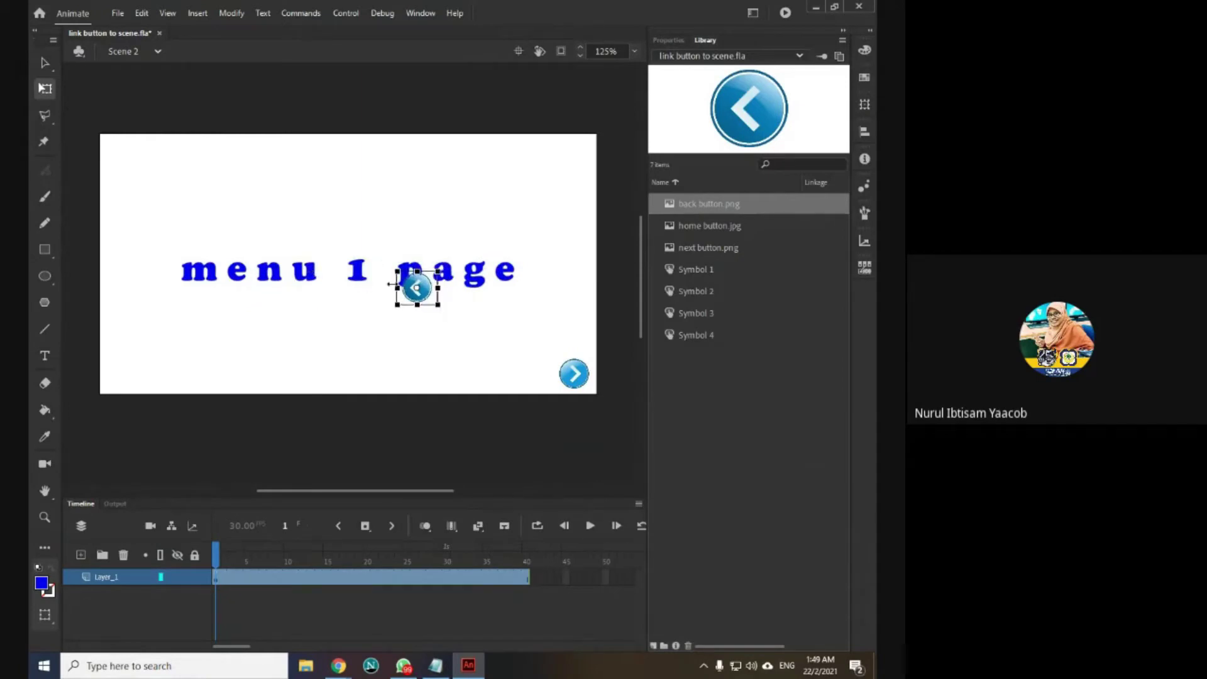
drag(427, 293, 550, 380)
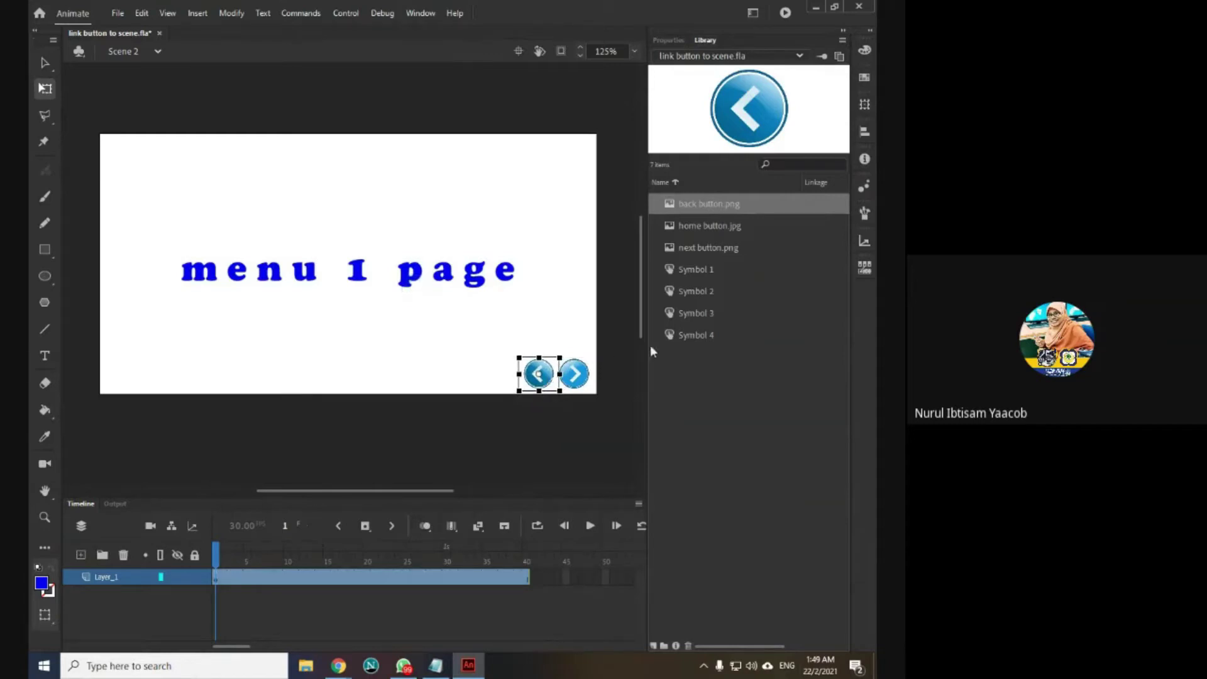
click(570, 360)
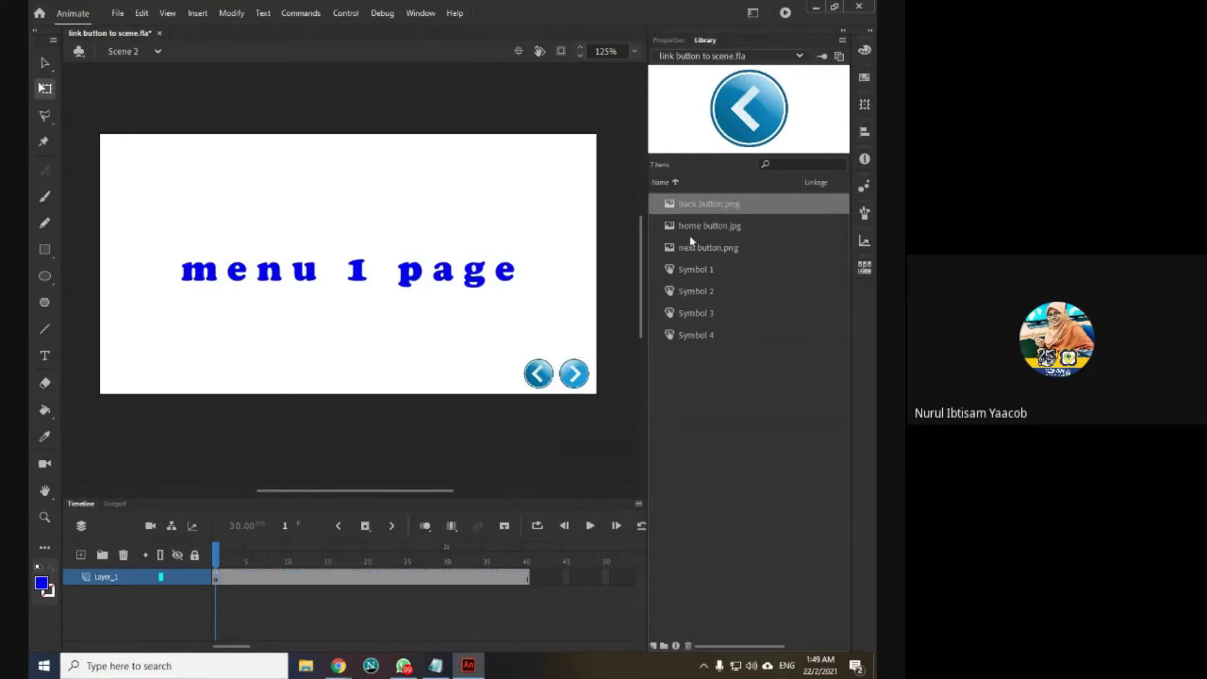
Step: Place home button.jpg in Scene 2, scaled down to match the back button and positioned directly to its left
drag(701, 228, 431, 277)
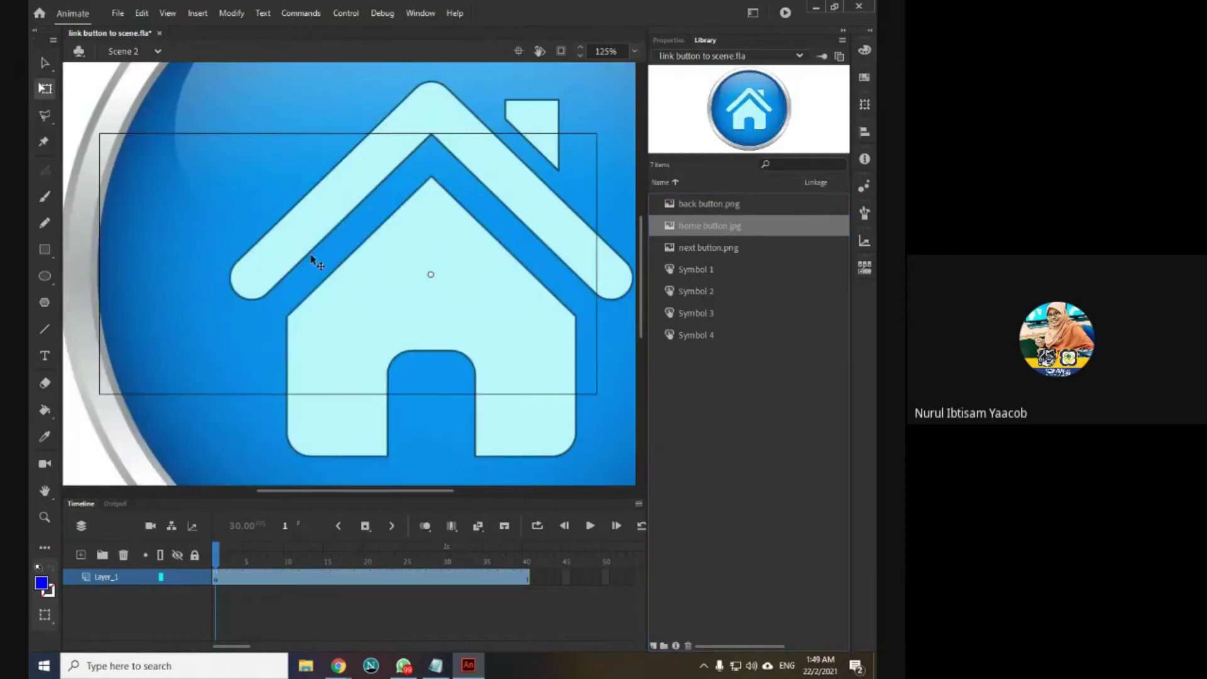
scroll(312, 259, up, 3)
scroll(388, 484, up, 3)
drag(391, 488, 345, 496)
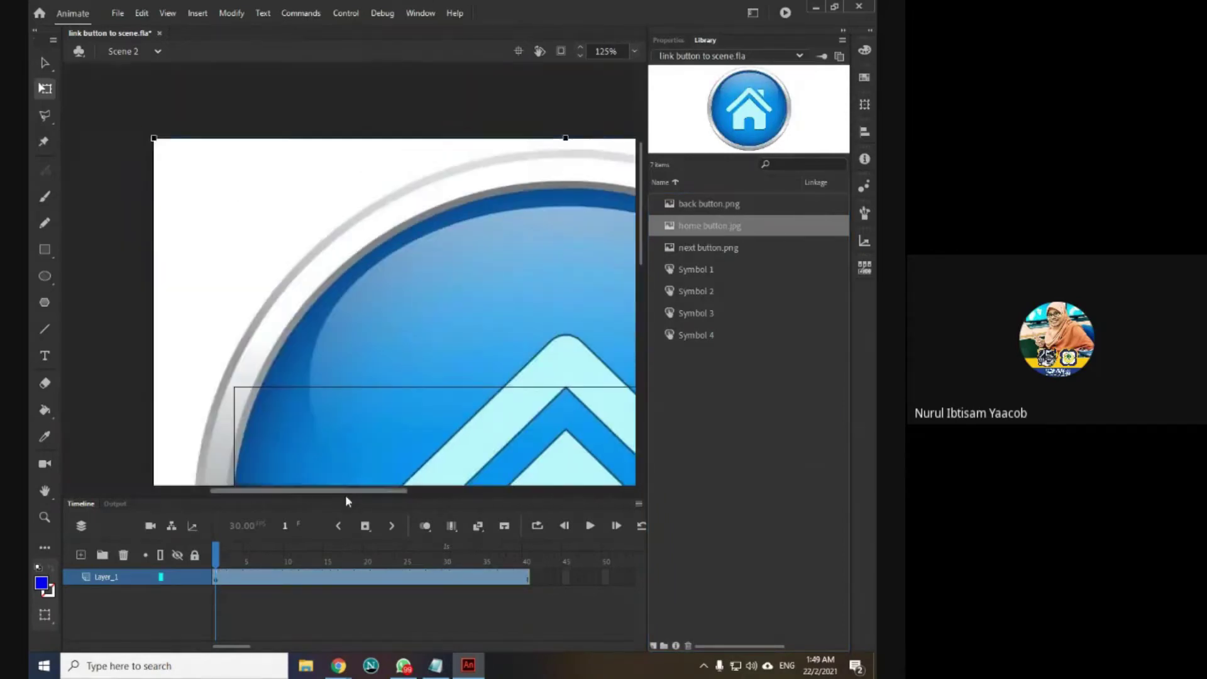
drag(157, 139, 458, 427)
drag(395, 491, 447, 498)
scroll(463, 375, down, 5)
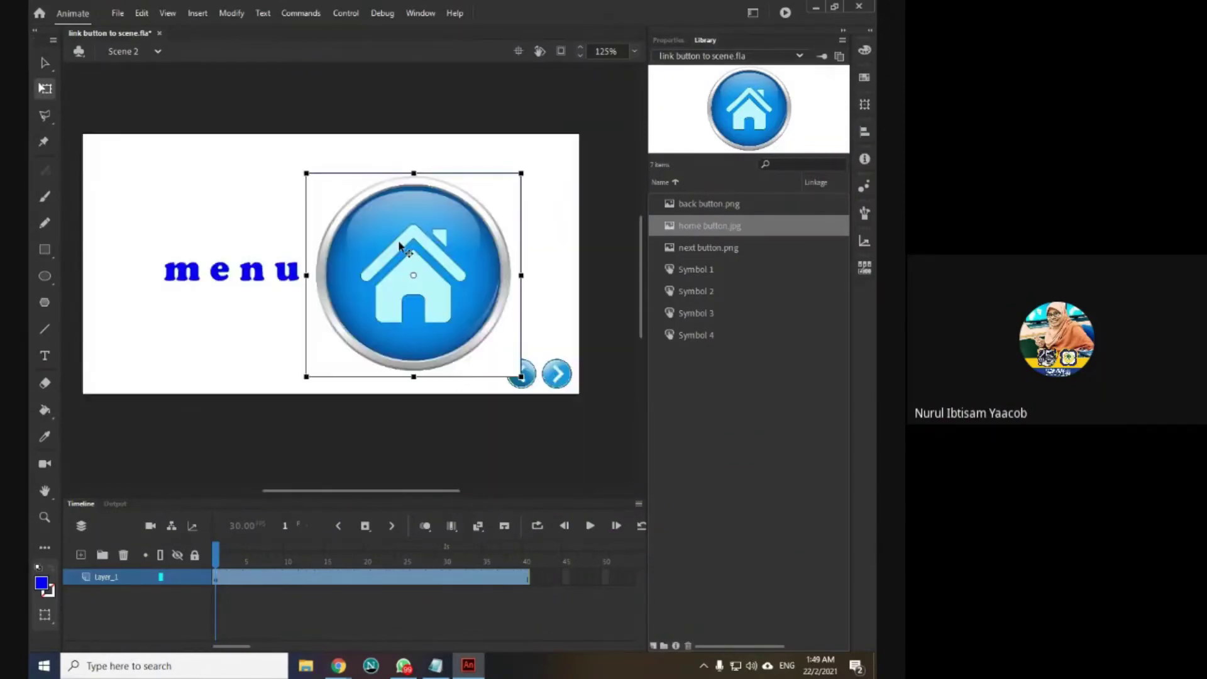
drag(306, 173, 498, 376)
click(623, 360)
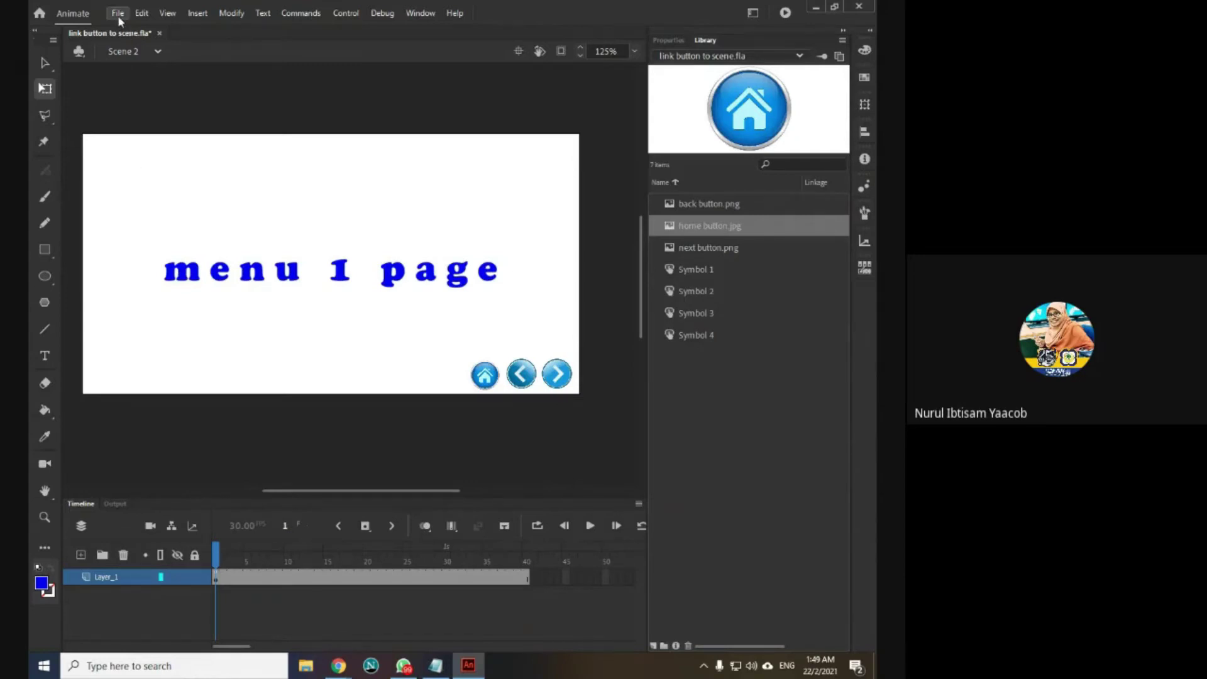
Step: Add a new third scene to the document and stay in it for editing
click(198, 13)
click(223, 115)
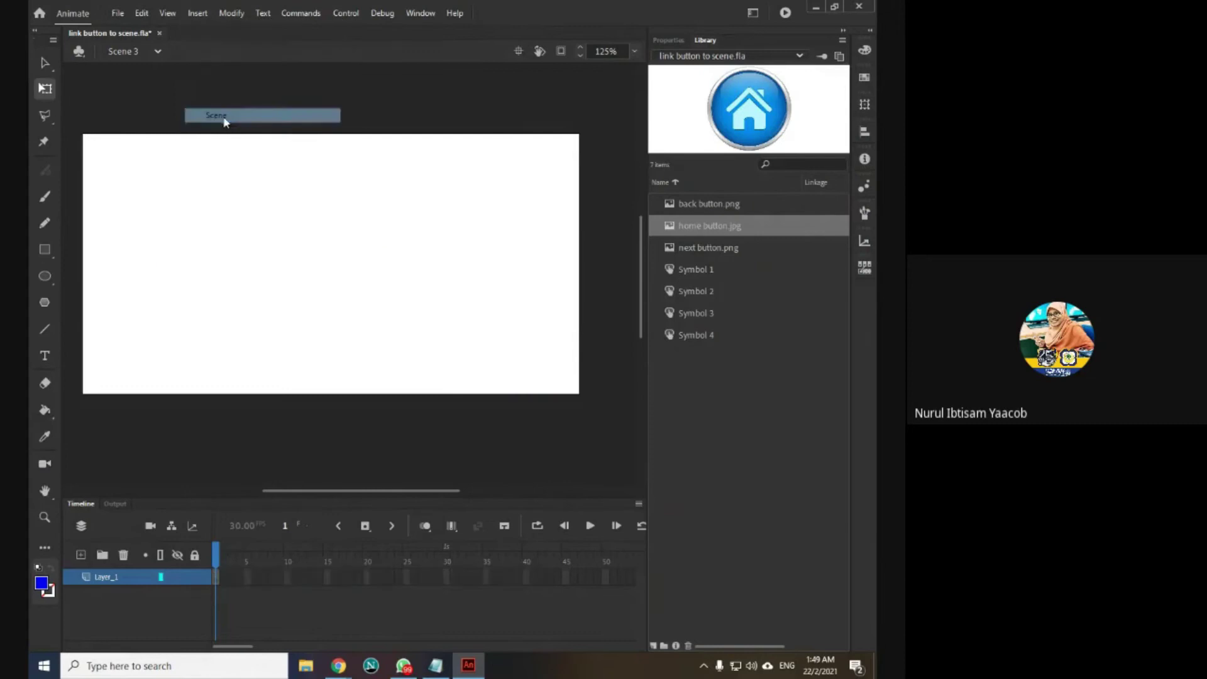
click(141, 51)
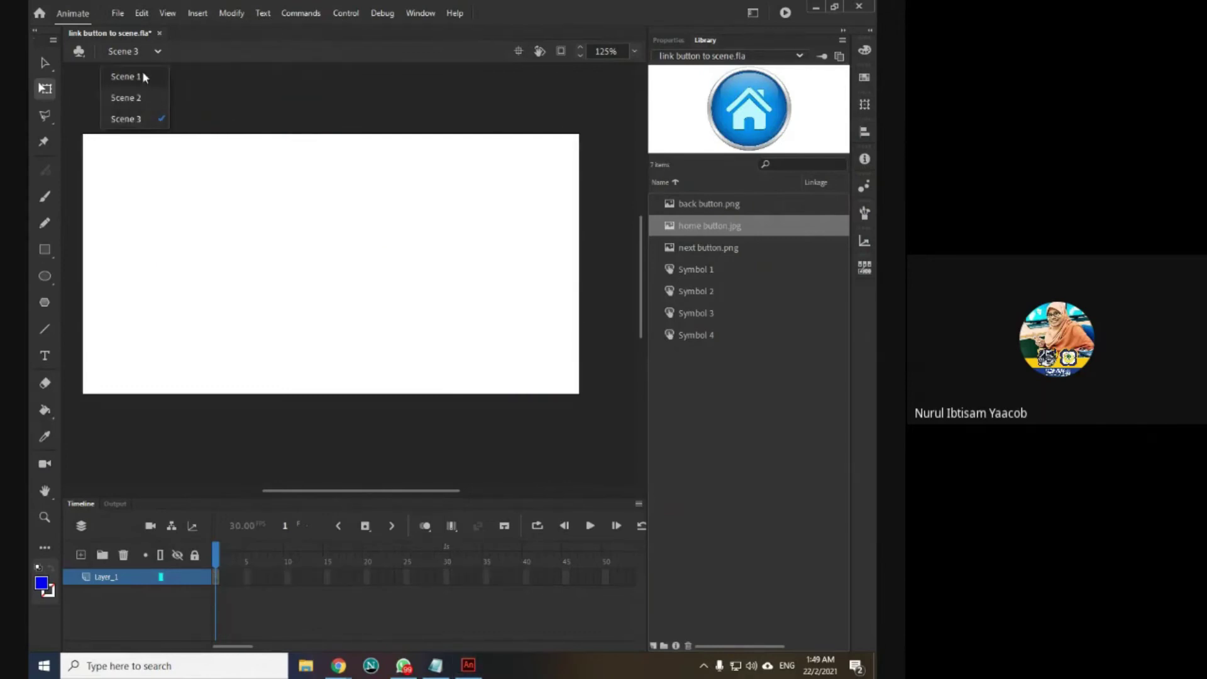
click(144, 119)
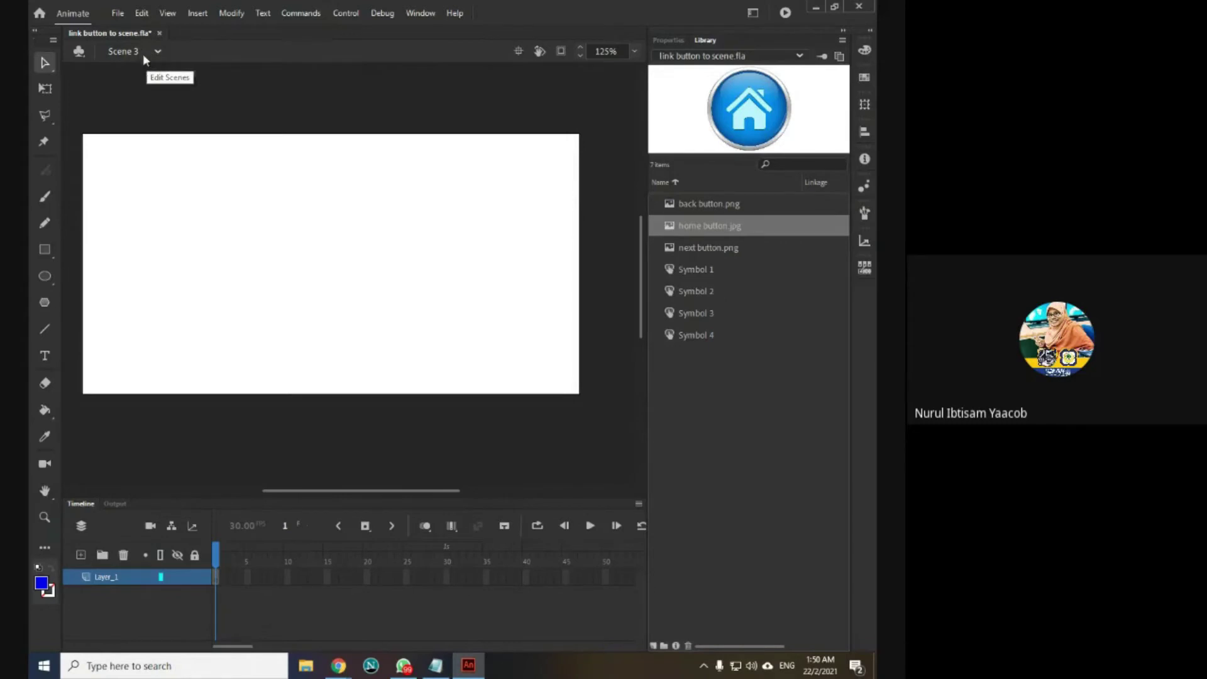
click(142, 54)
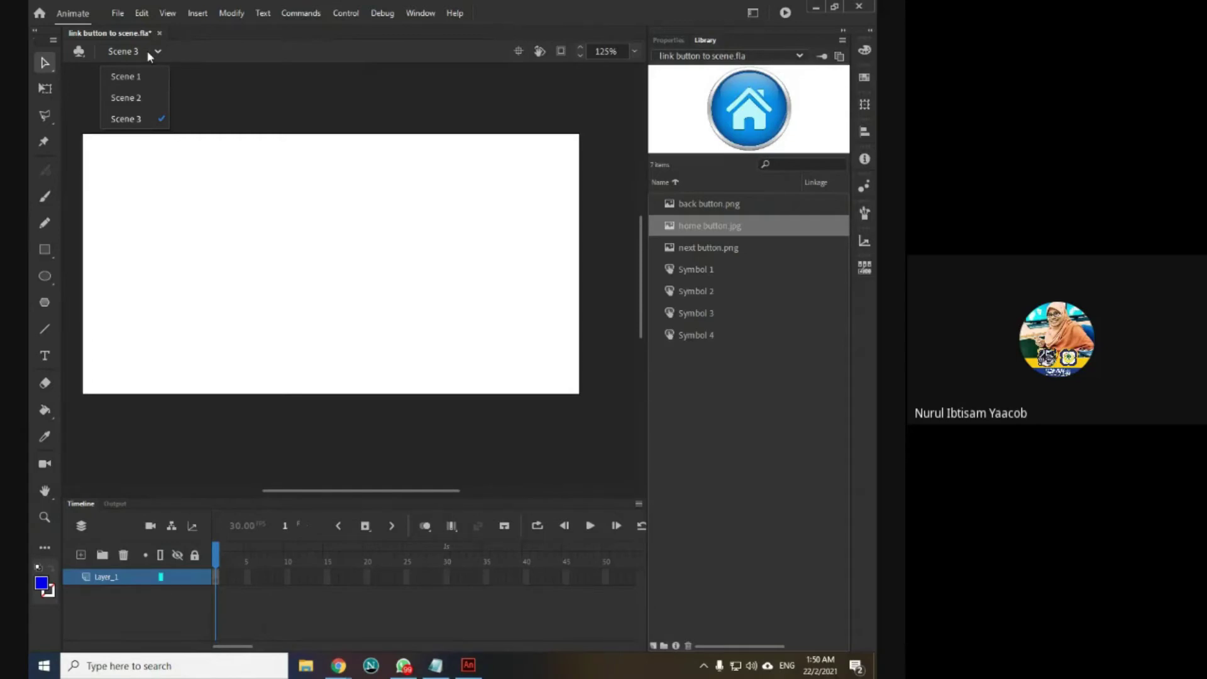
click(146, 50)
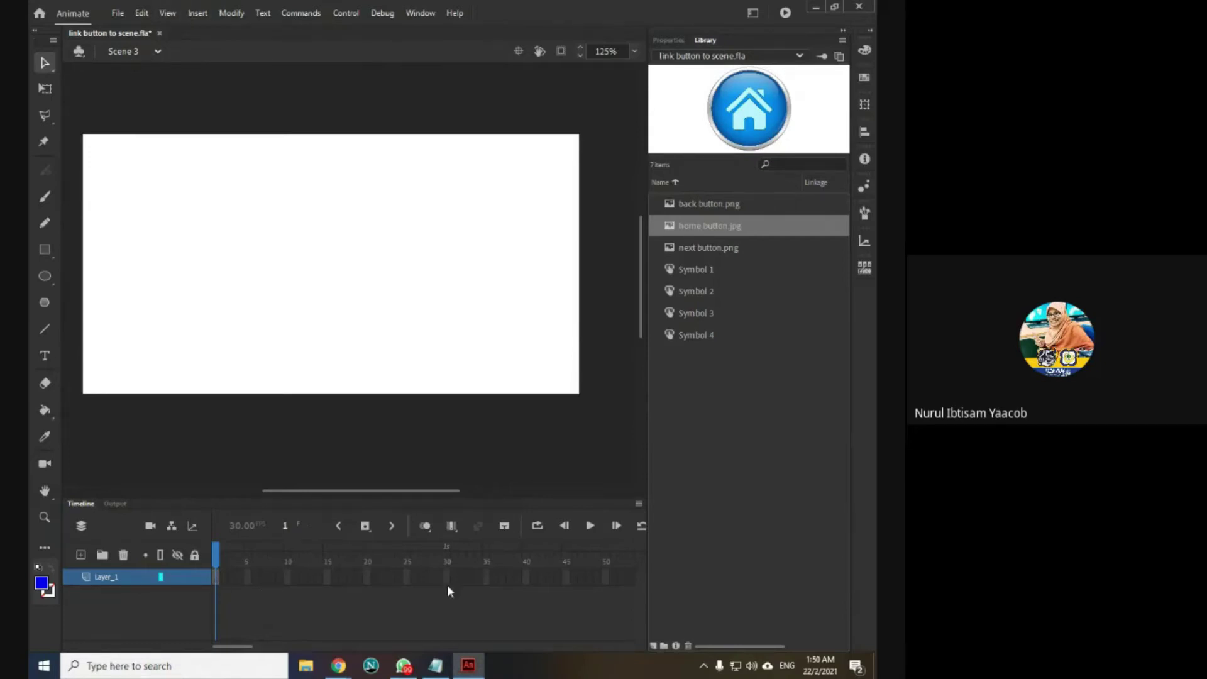
Step: Extend Layer_1 of Scene 3 to frame 40 by inserting a frame
click(526, 577)
right_click(527, 578)
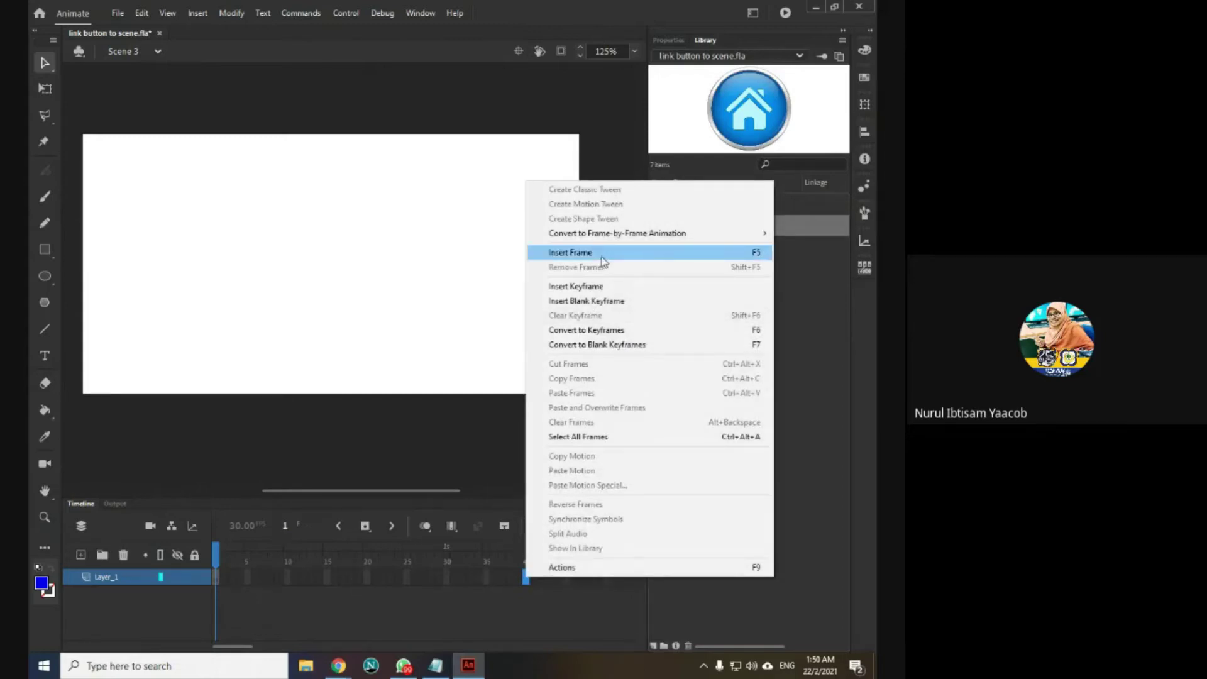
click(602, 261)
click(301, 409)
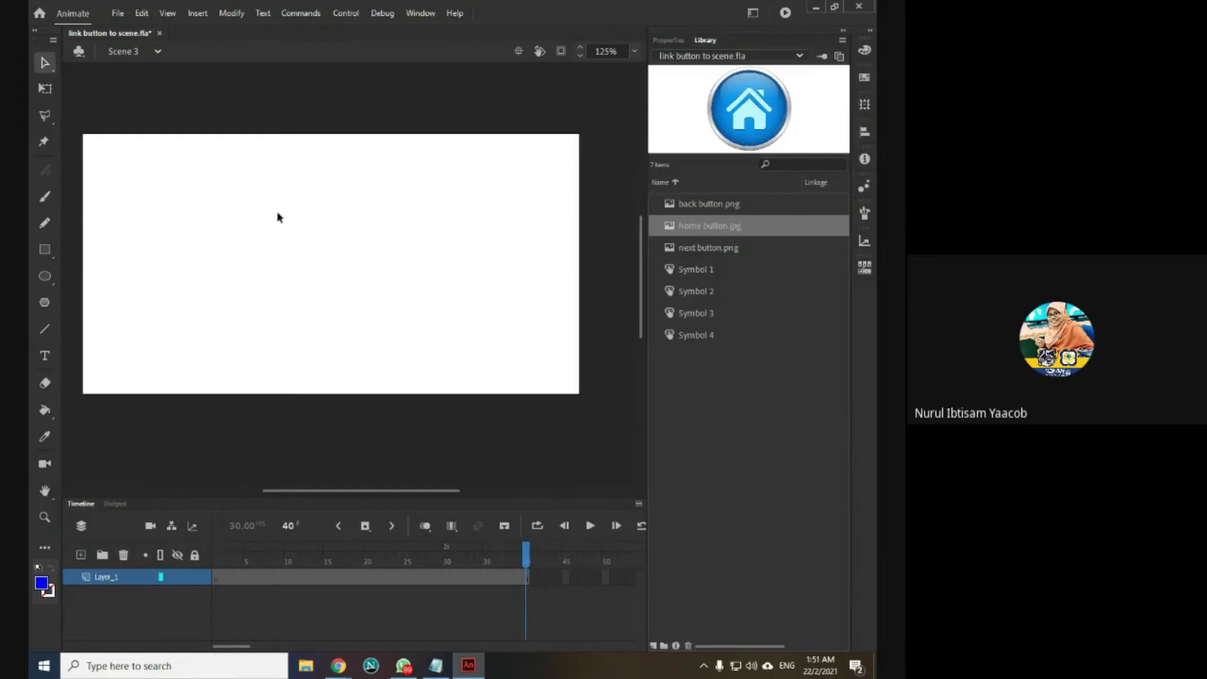
Step: Copy the "menu 1 page" title from Scene 2 and paste it in place in Scene 3
click(139, 55)
click(125, 98)
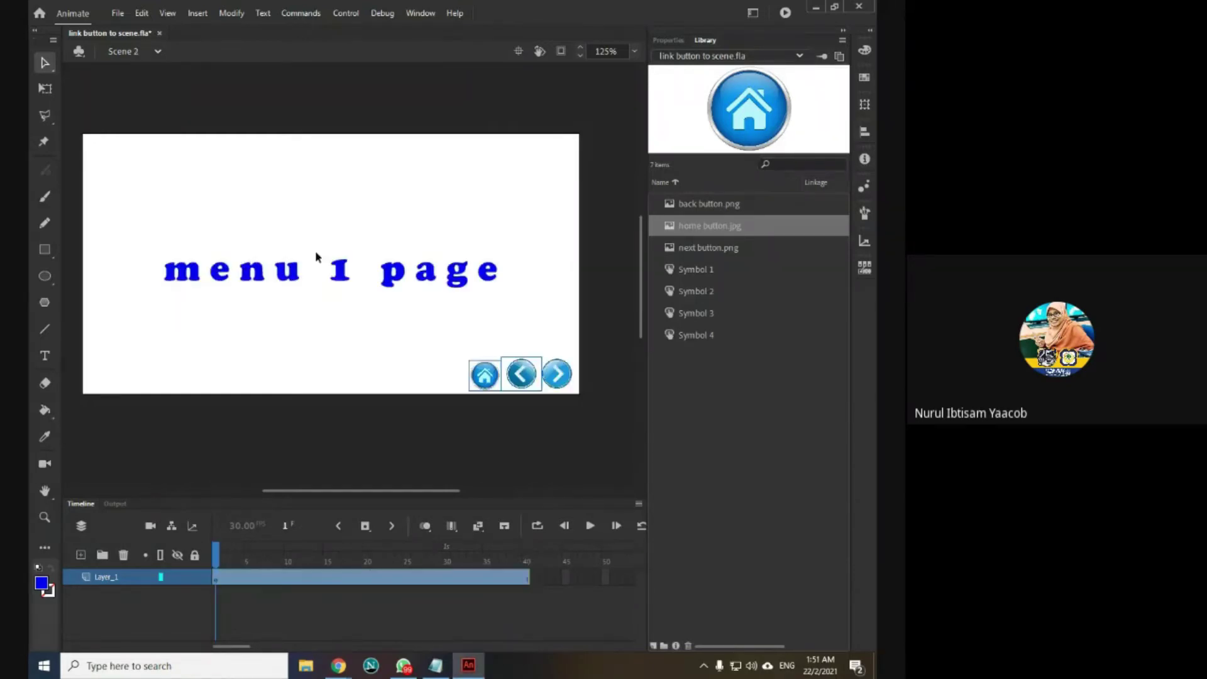
click(349, 278)
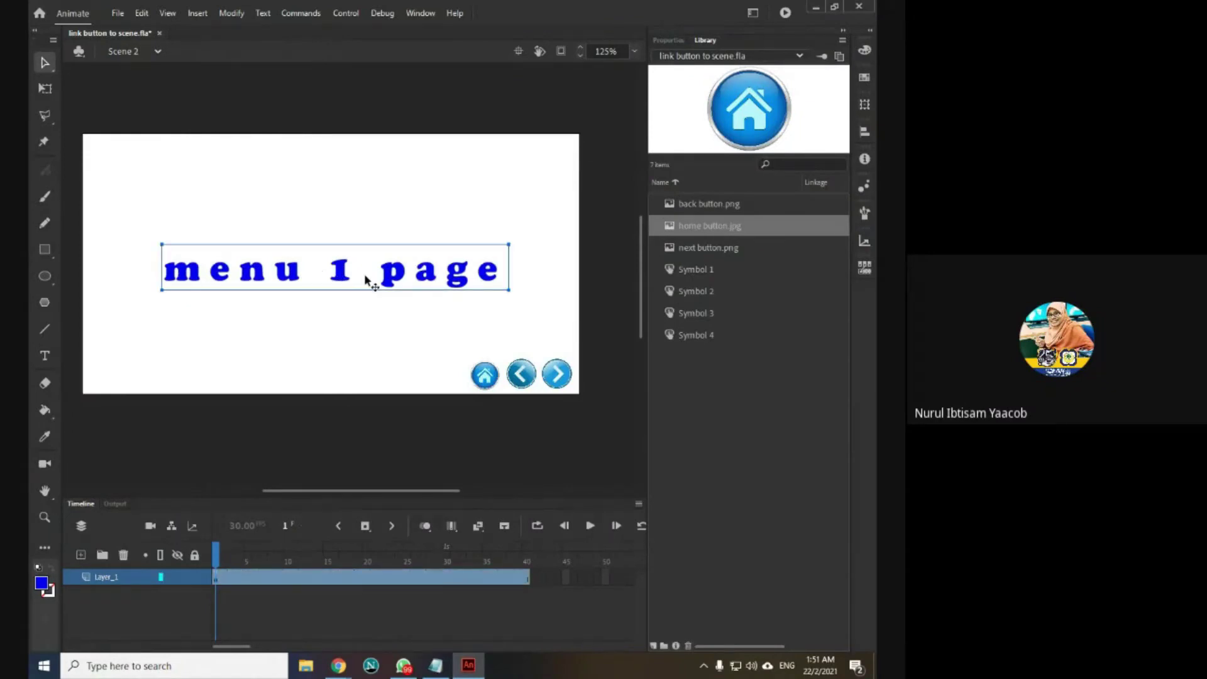
right_click(367, 279)
click(408, 319)
click(144, 55)
click(126, 120)
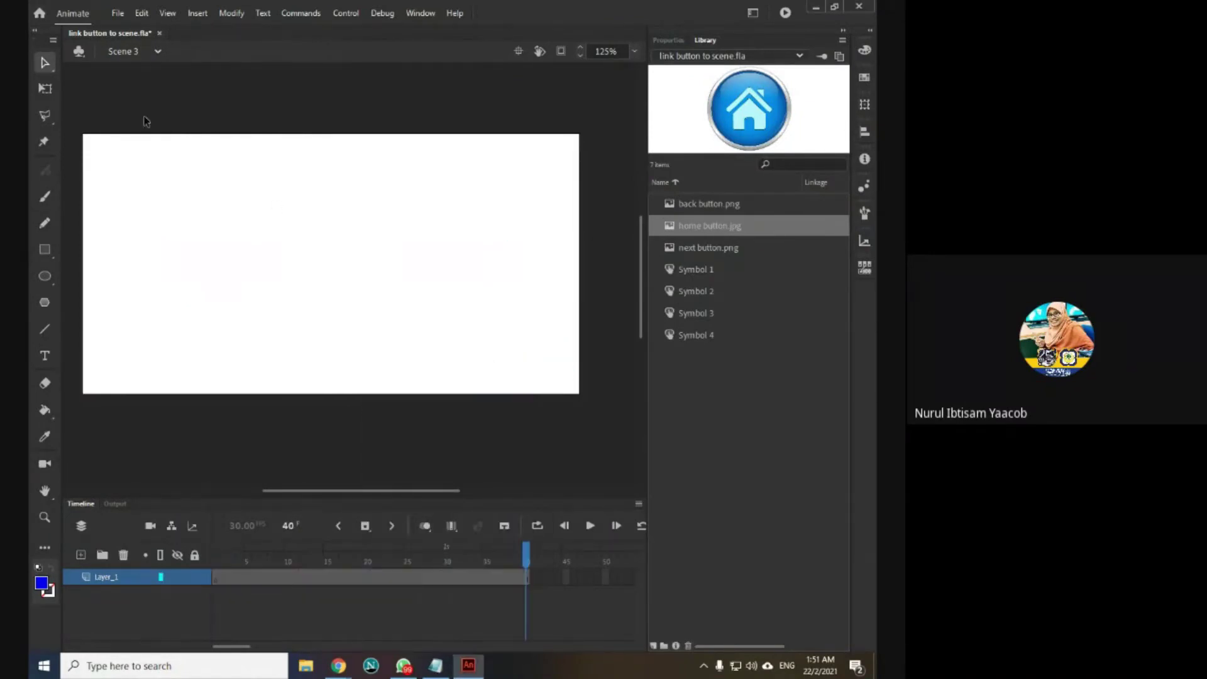
right_click(314, 259)
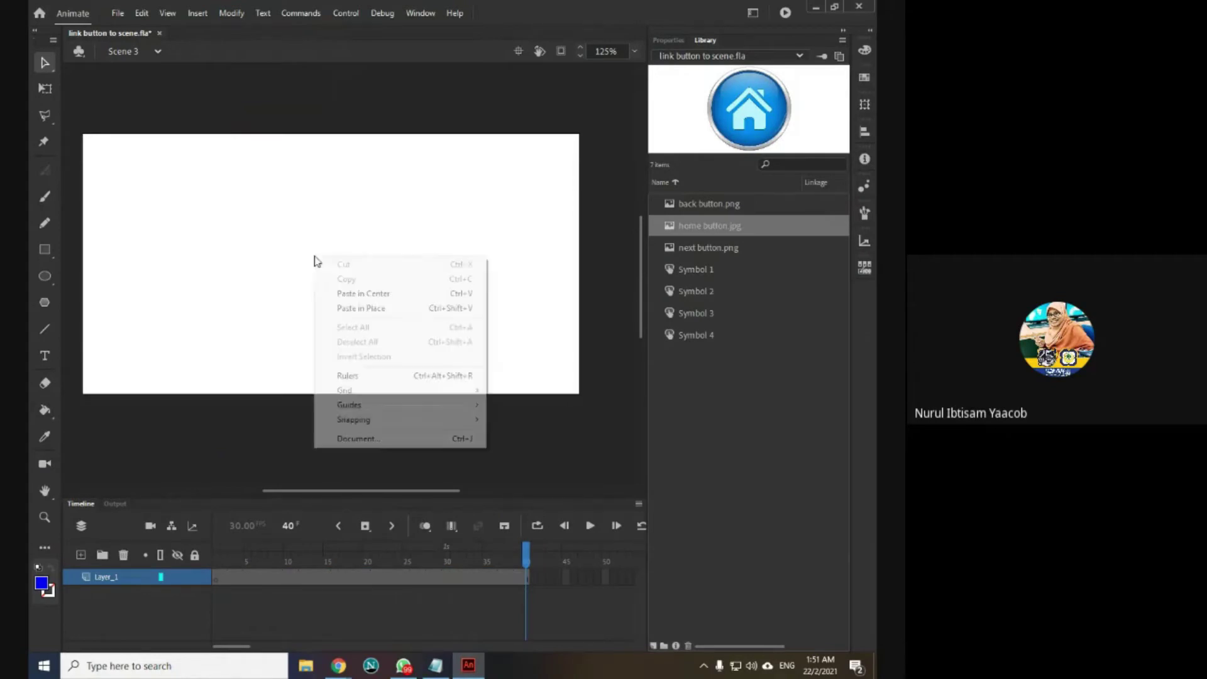
click(364, 309)
Step: Change the Scene 3 title to "Last page" and shift it right so it sits centred on the stage
double_click(358, 277)
drag(350, 270, 165, 269)
text(Last page)
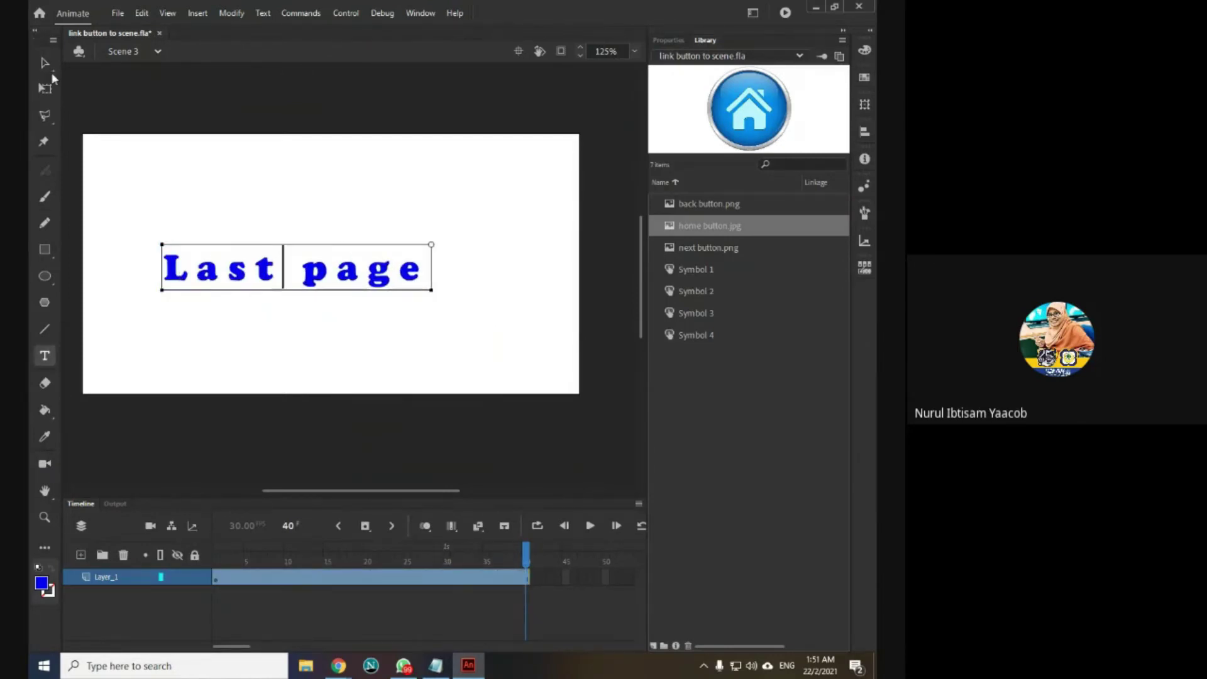
click(44, 63)
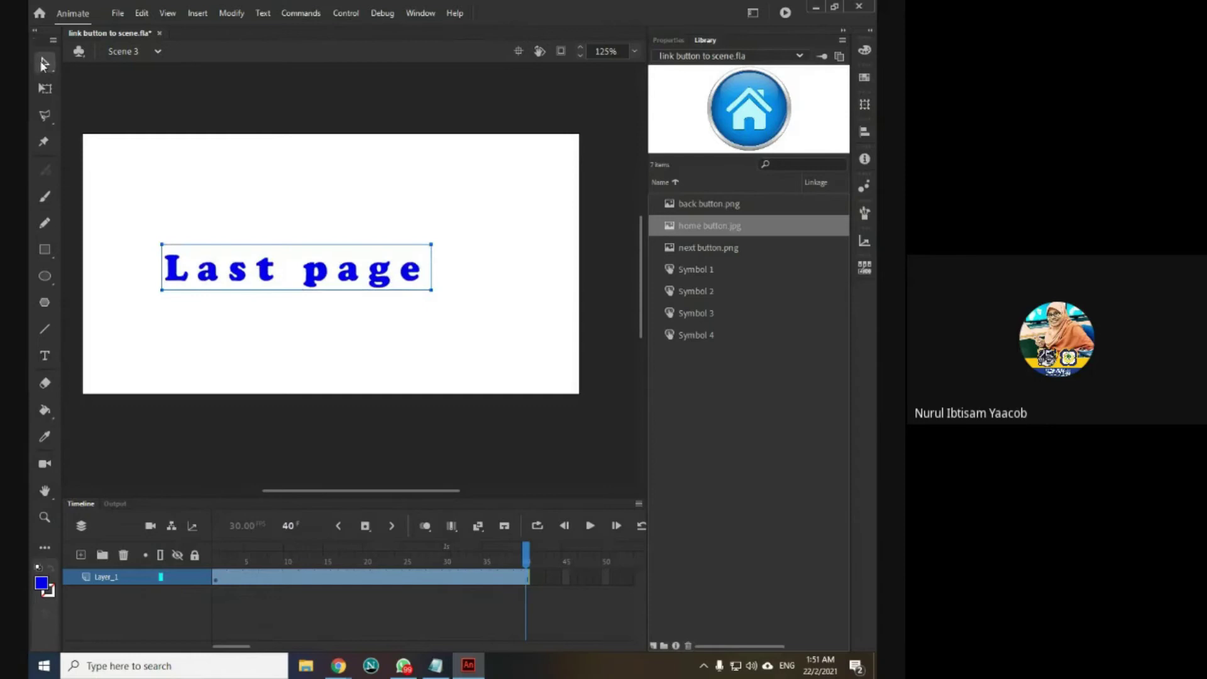
drag(302, 277, 343, 282)
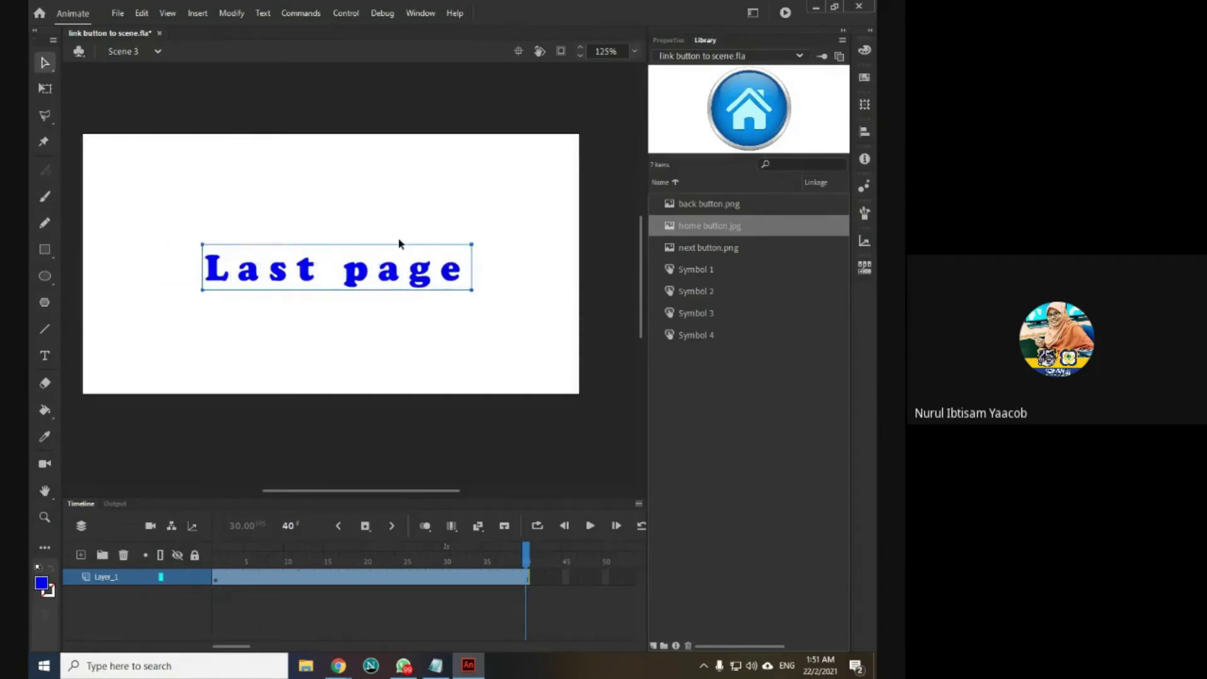
click(417, 221)
Step: Copy the home and back buttons from Scene 2, paste them in place in Scene 3 and shift them right into the stage's lower-right corner
click(129, 51)
click(127, 97)
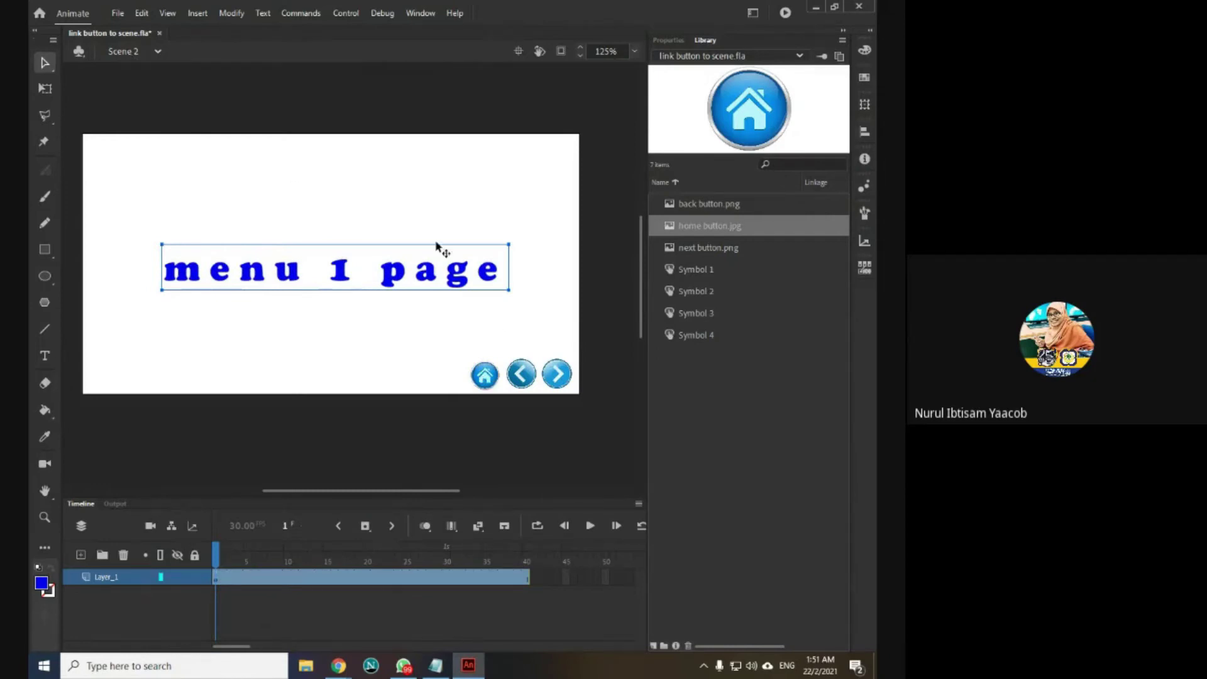
click(485, 376)
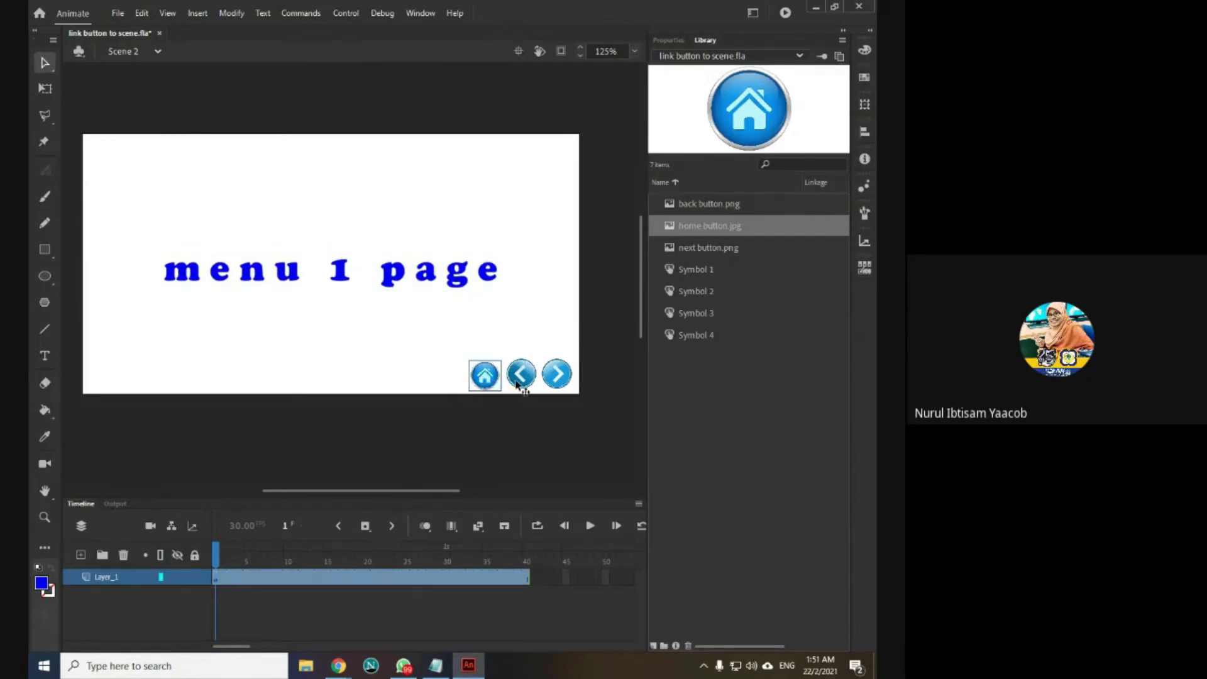
click(517, 384)
right_click(519, 383)
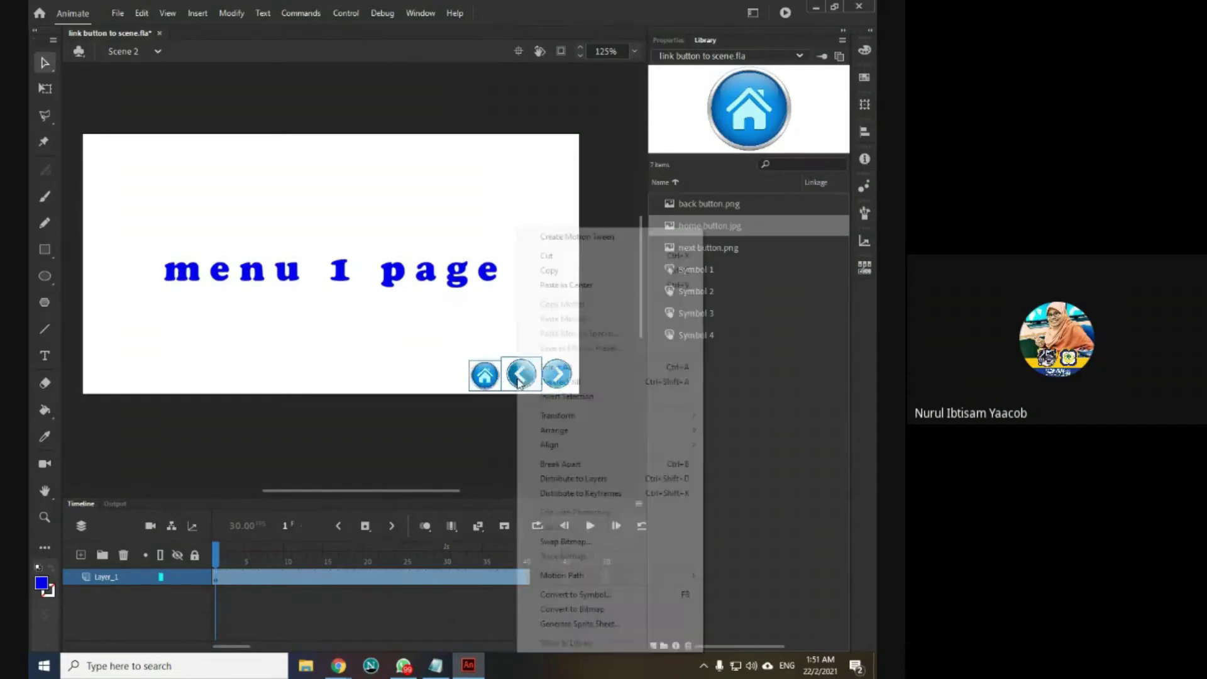
click(561, 273)
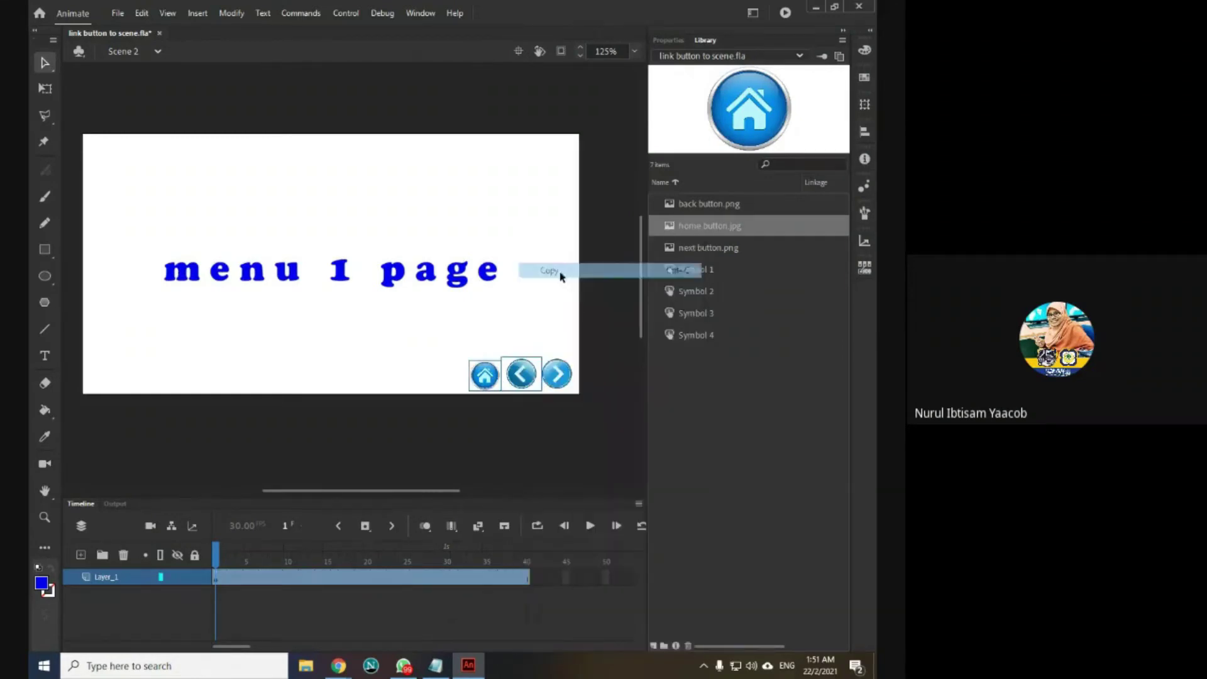
click(126, 51)
click(137, 119)
right_click(512, 375)
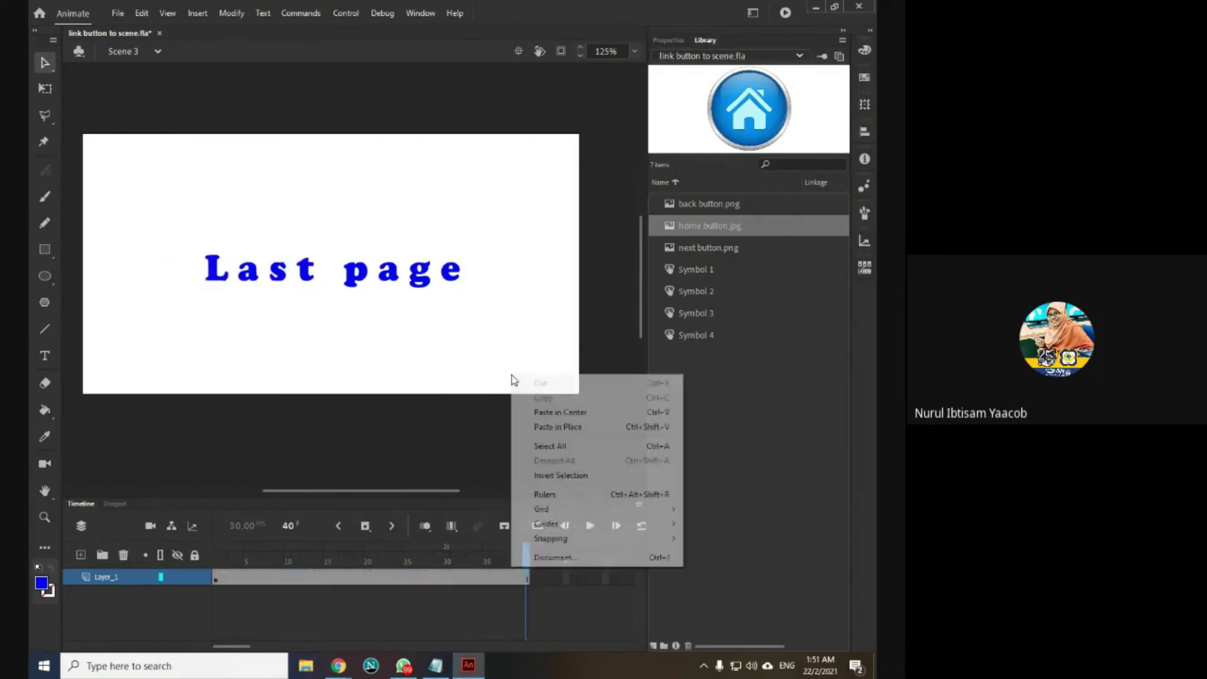
click(556, 427)
drag(534, 378, 565, 383)
click(556, 334)
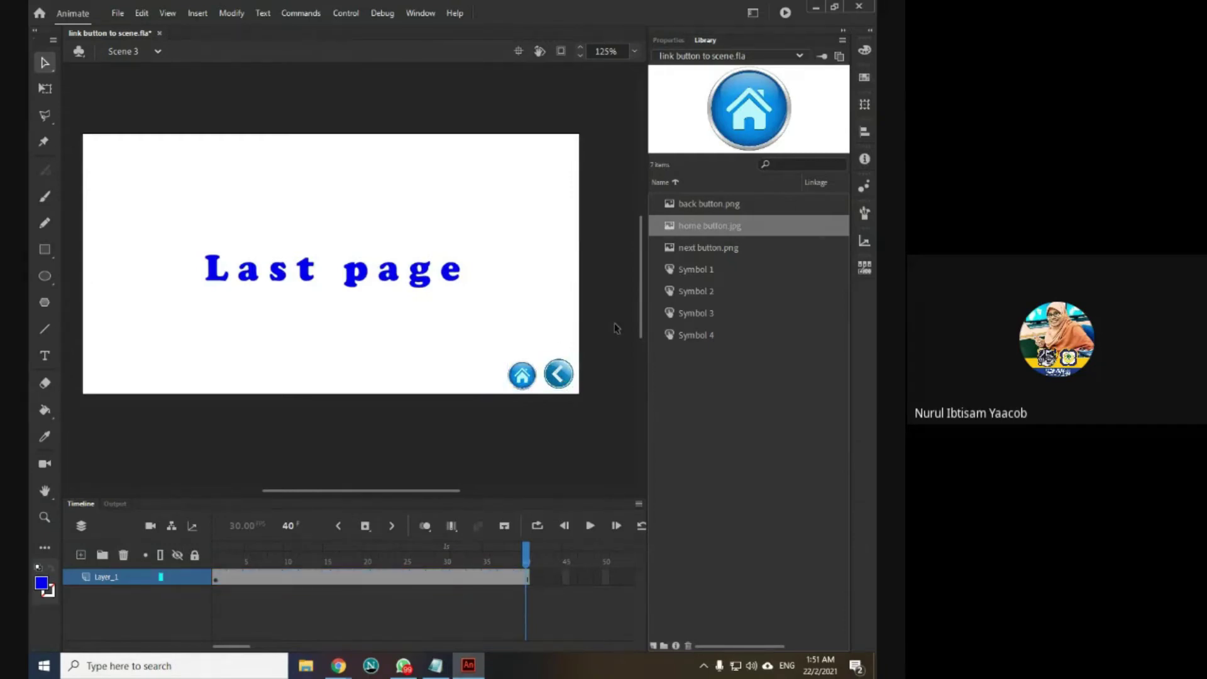
Step: Test the movie to check the home page with its next button, and close the preview
click(668, 40)
click(786, 12)
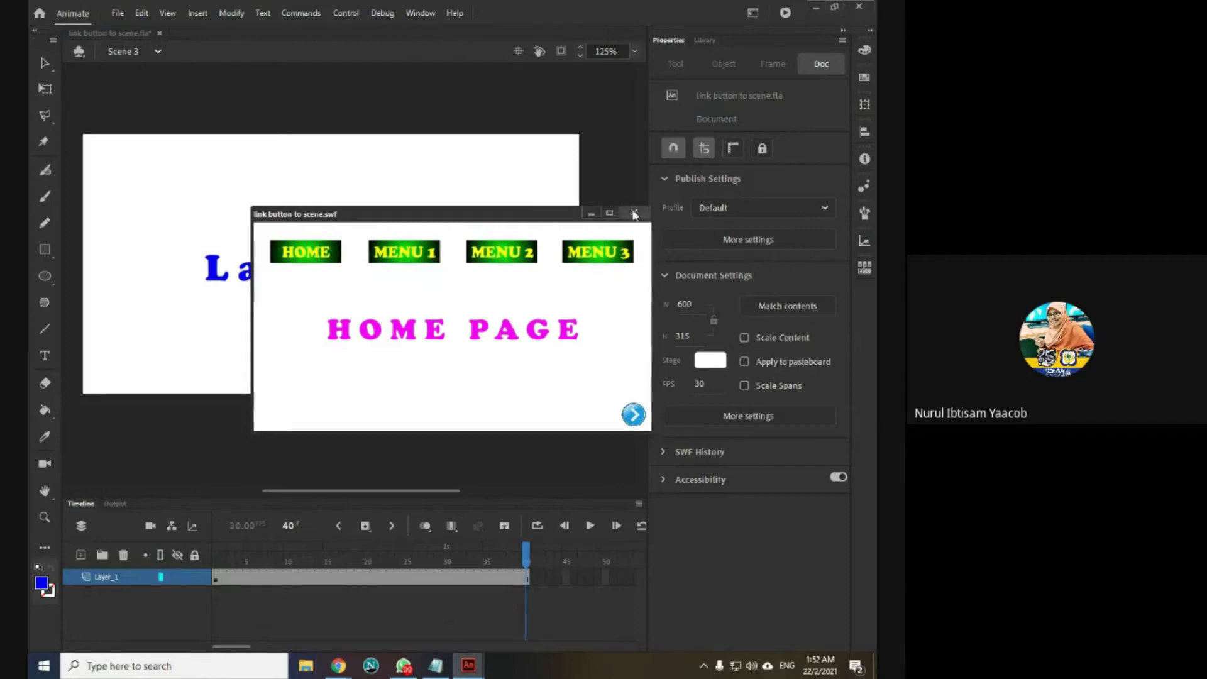
click(633, 214)
Step: Review which navigation buttons Scene 1 and Scene 2 contain, ending in Scene 1
click(126, 54)
click(125, 76)
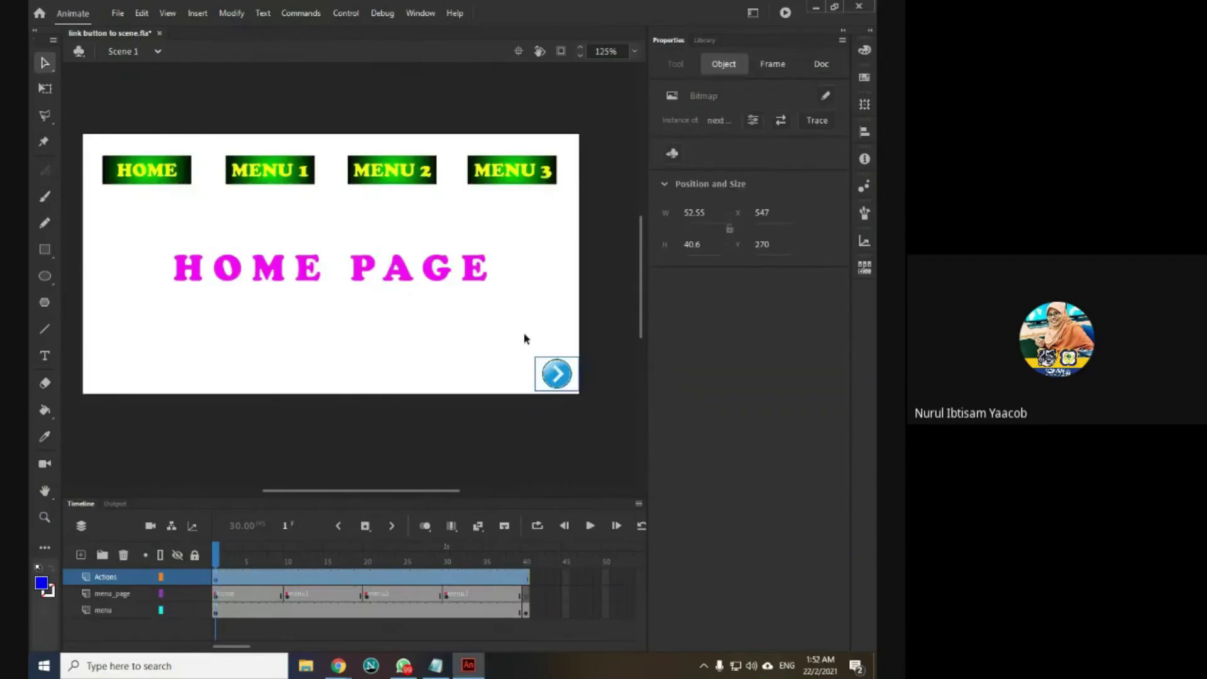
click(527, 339)
click(131, 51)
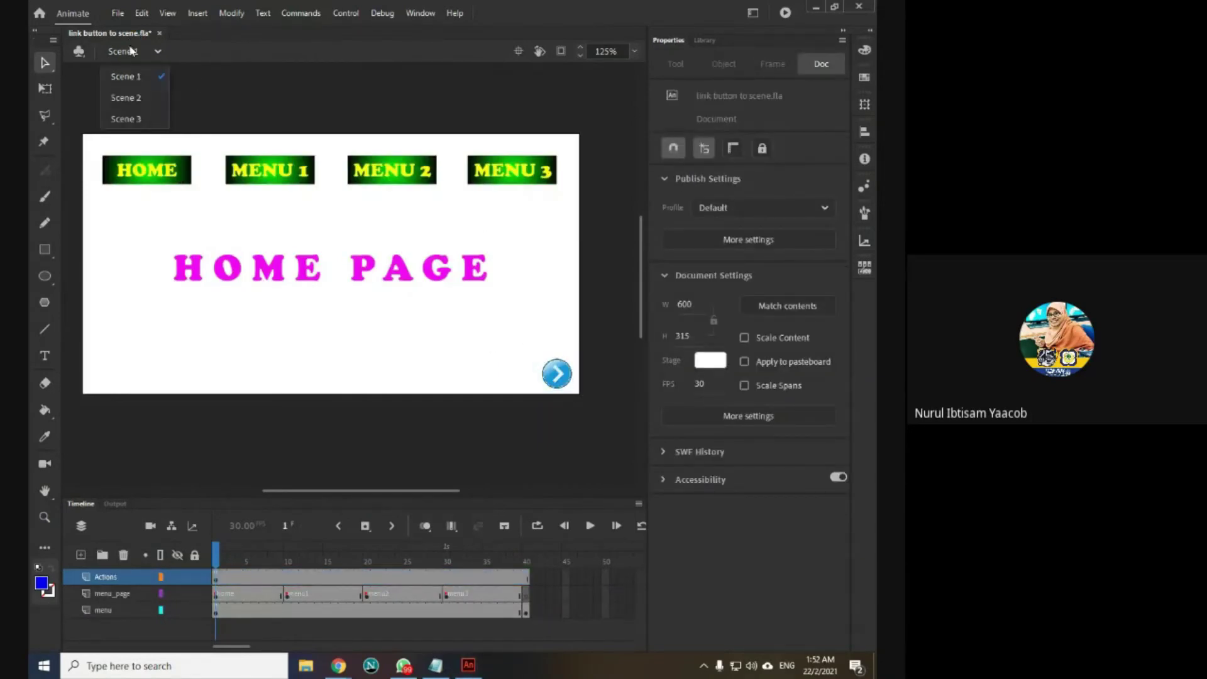
click(126, 97)
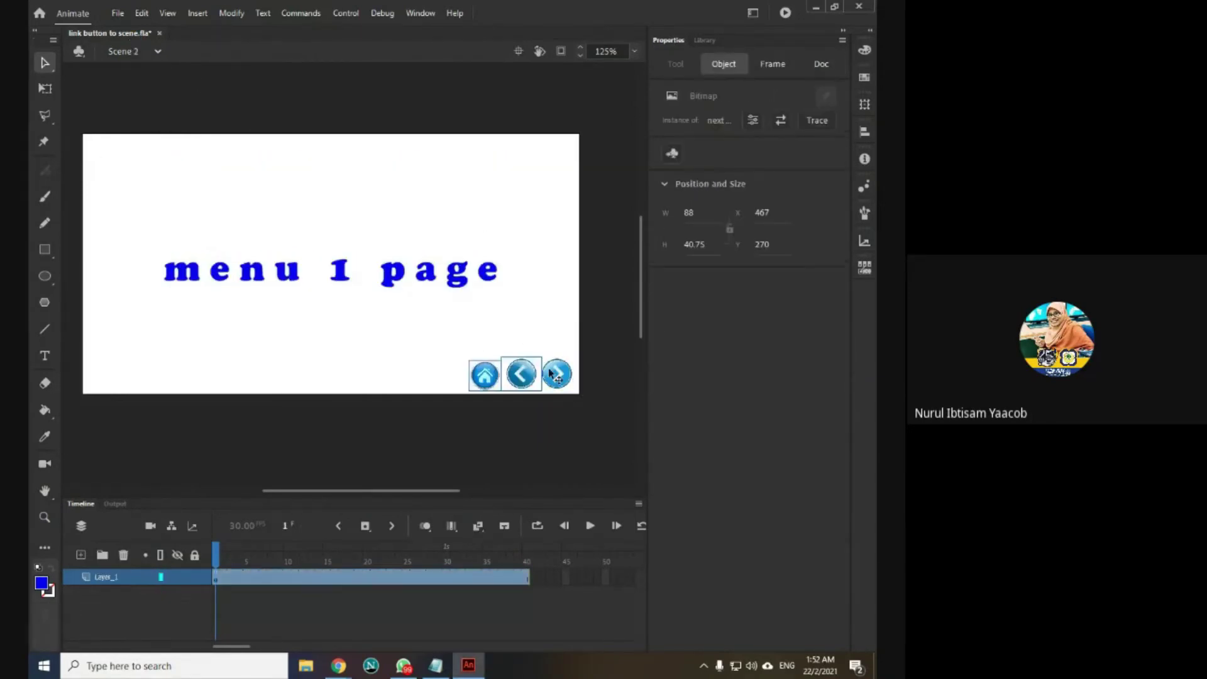
click(511, 322)
click(127, 53)
click(132, 76)
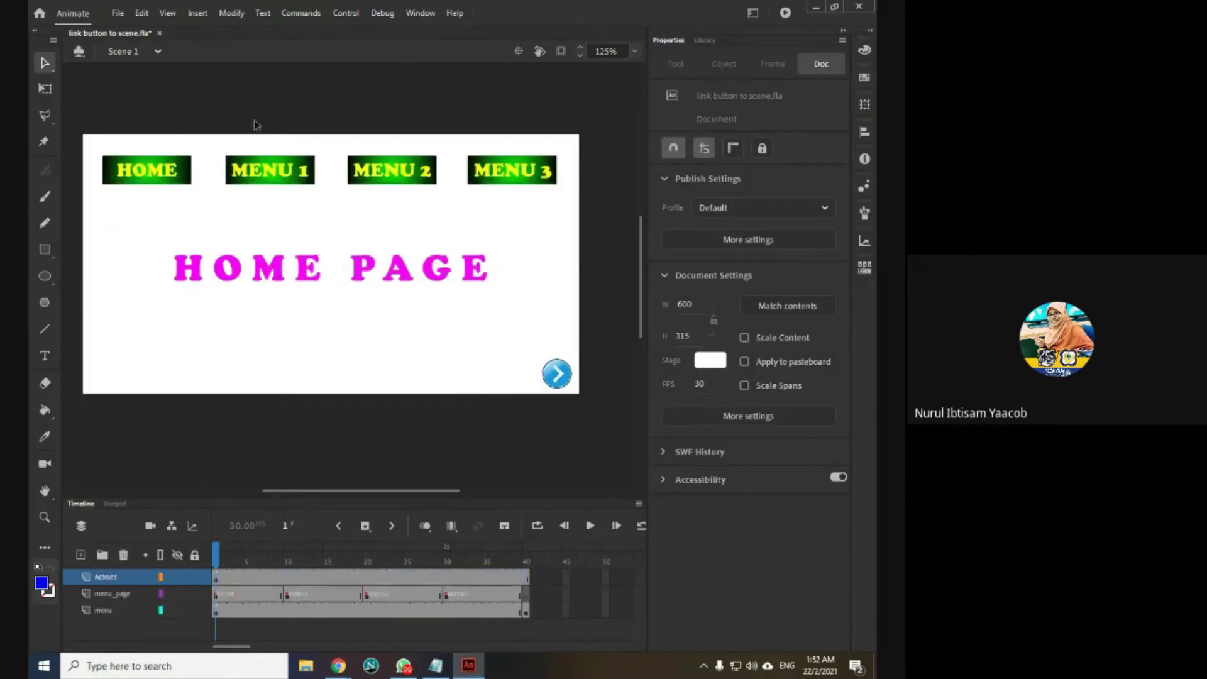
Step: Convert Scene 1's next button image to a symbol of type Button and give it the instance name nextBTN
click(563, 379)
right_click(561, 377)
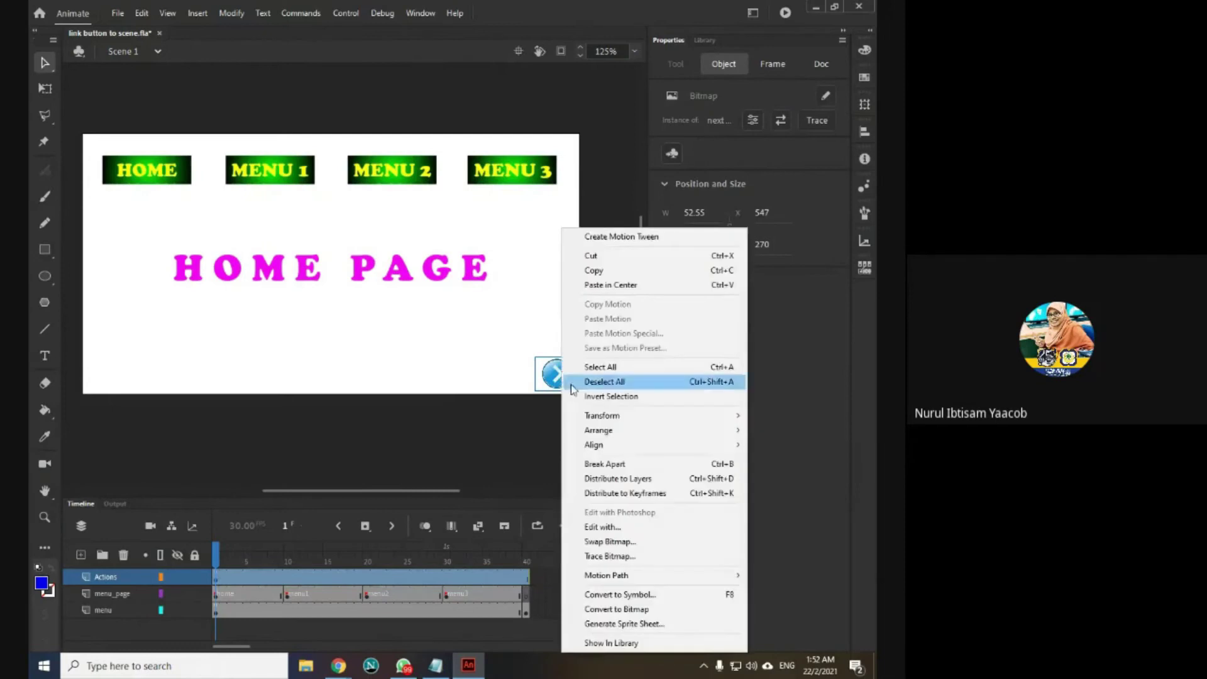
click(649, 596)
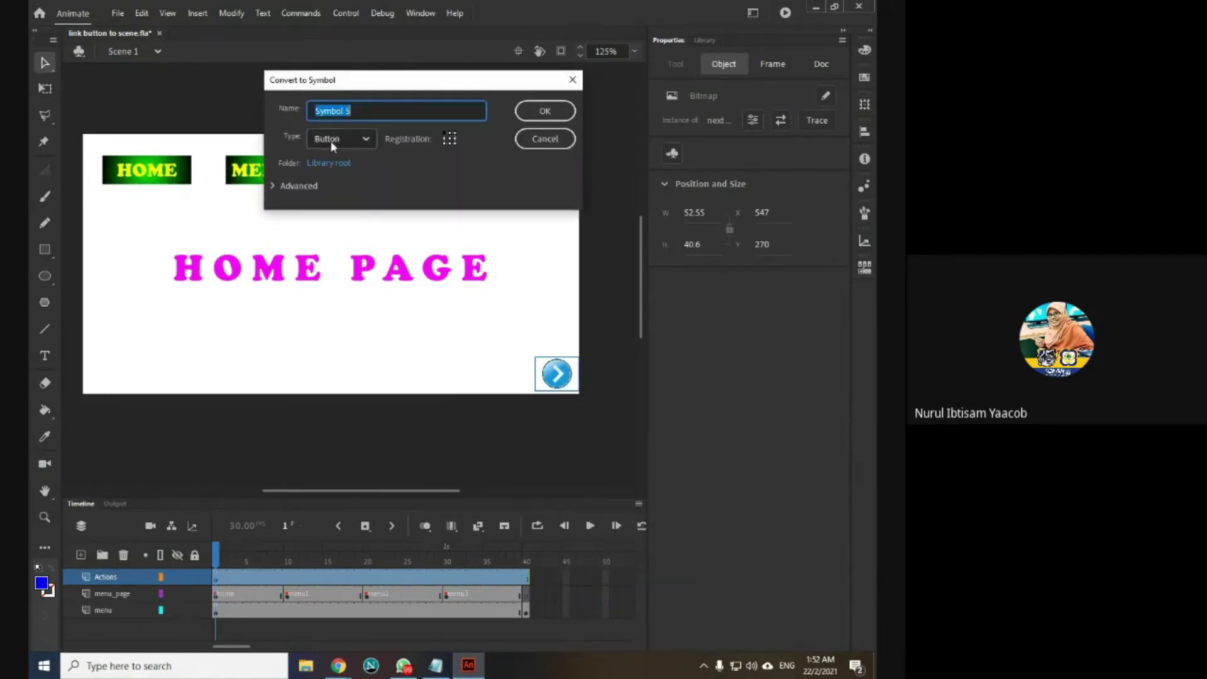
click(539, 112)
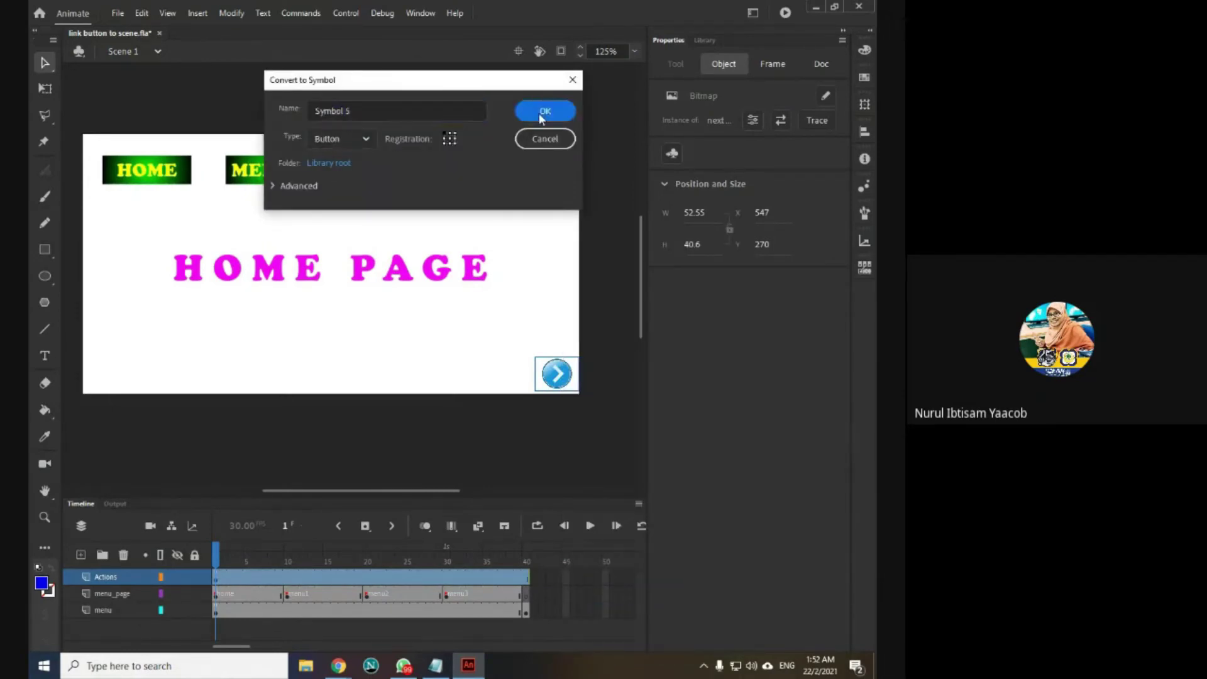
click(725, 121)
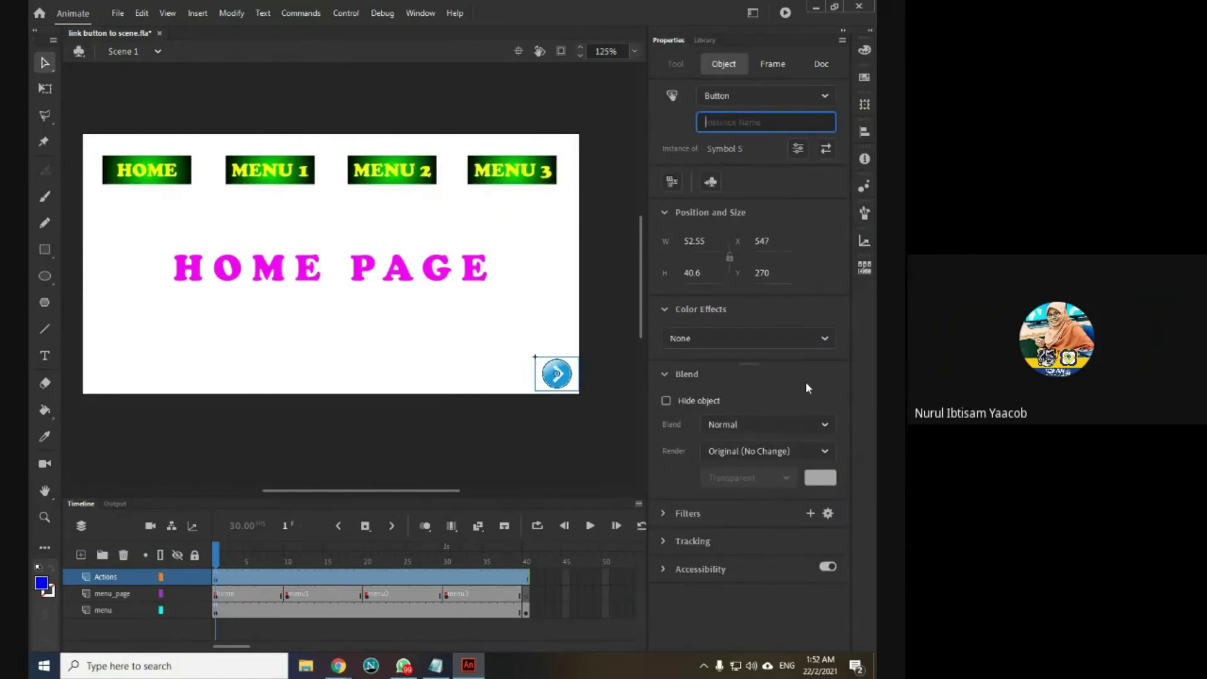
text(ne)
key(Return)
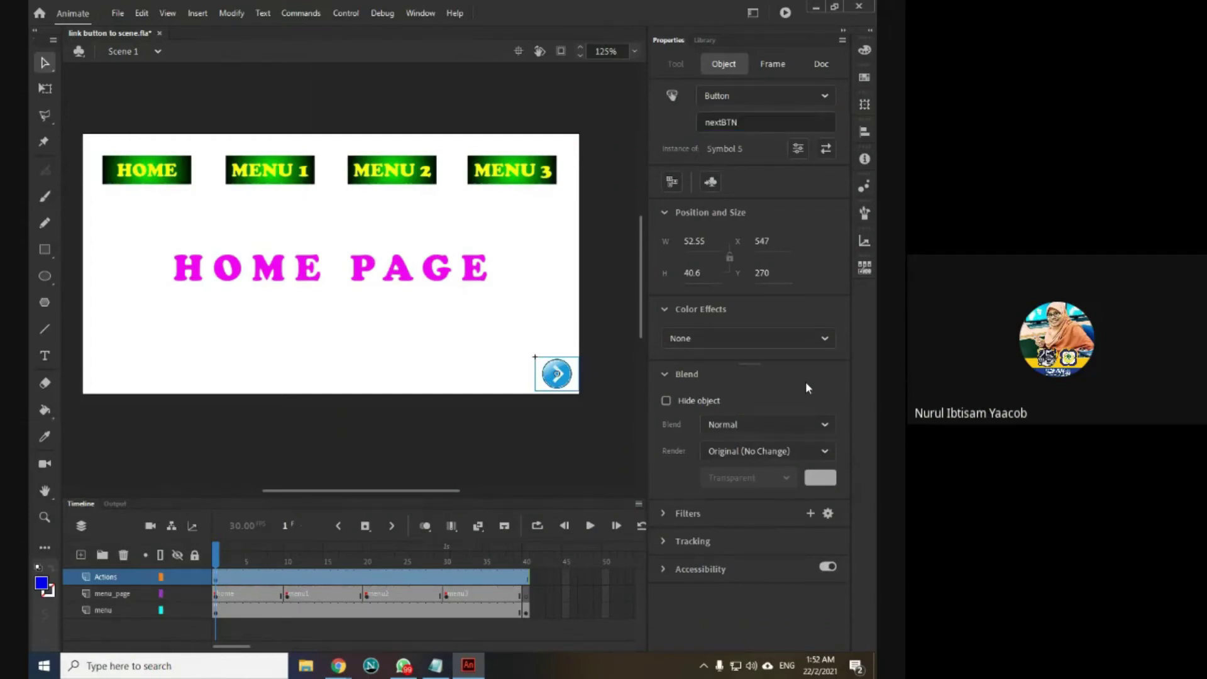
Step: Convert the home button image in Scene 2 to a Button symbol and give it the instance name homeBTN
click(142, 51)
click(140, 96)
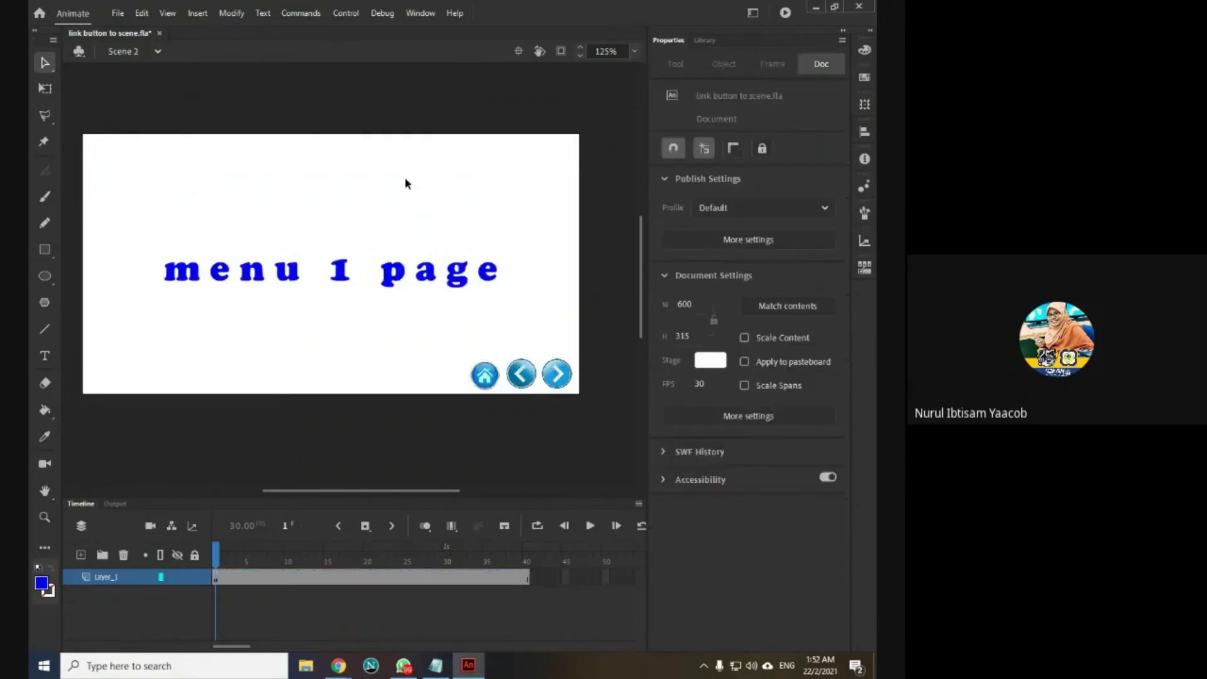
click(488, 377)
right_click(488, 377)
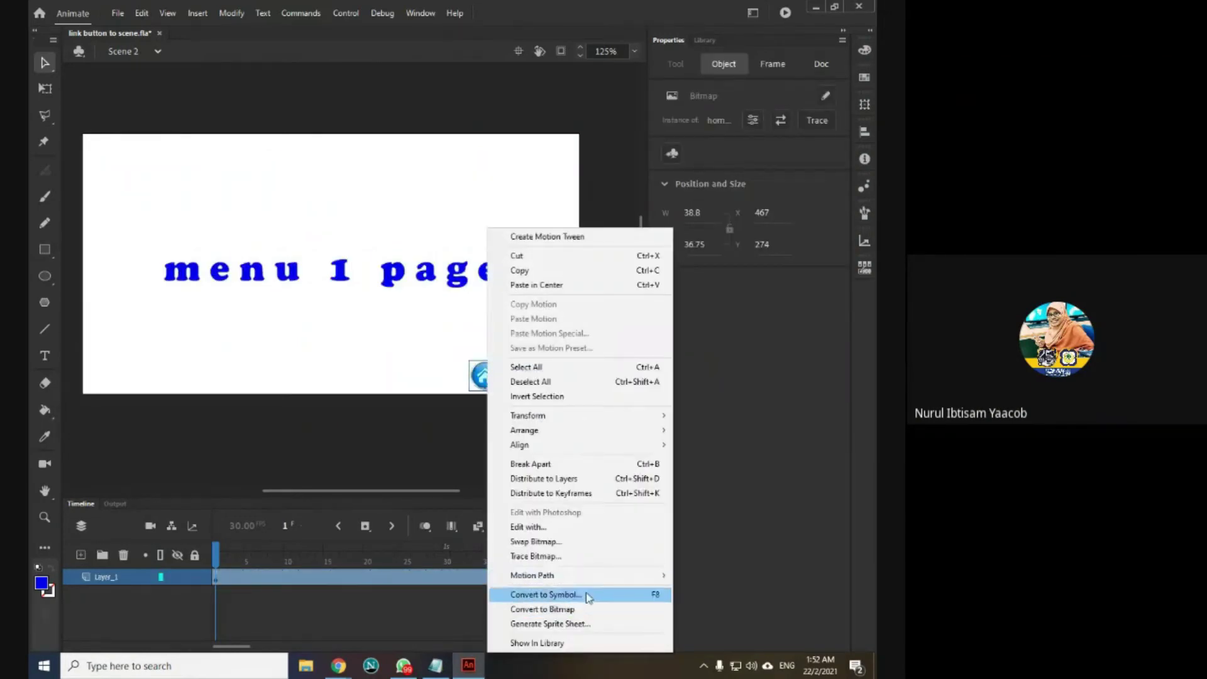
click(588, 596)
click(550, 114)
click(723, 122)
text(homeBTN)
key(Return)
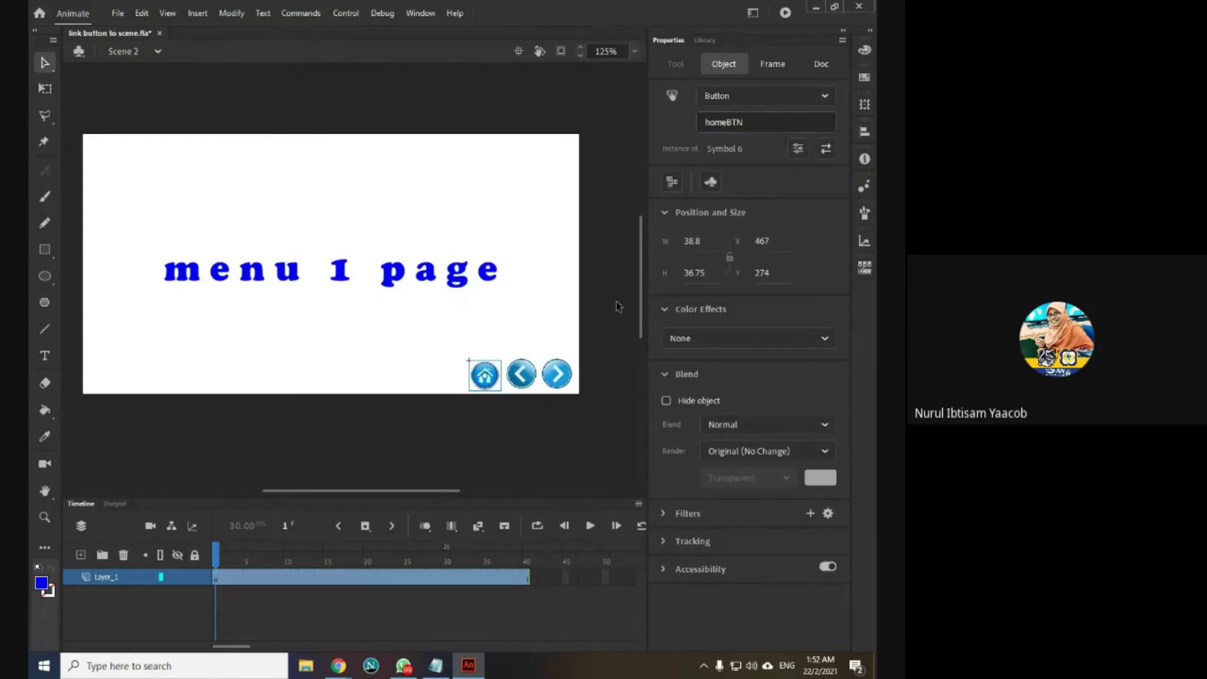
Step: Convert Scene 2's back button image to a Button symbol with the instance name backBTN
right_click(521, 376)
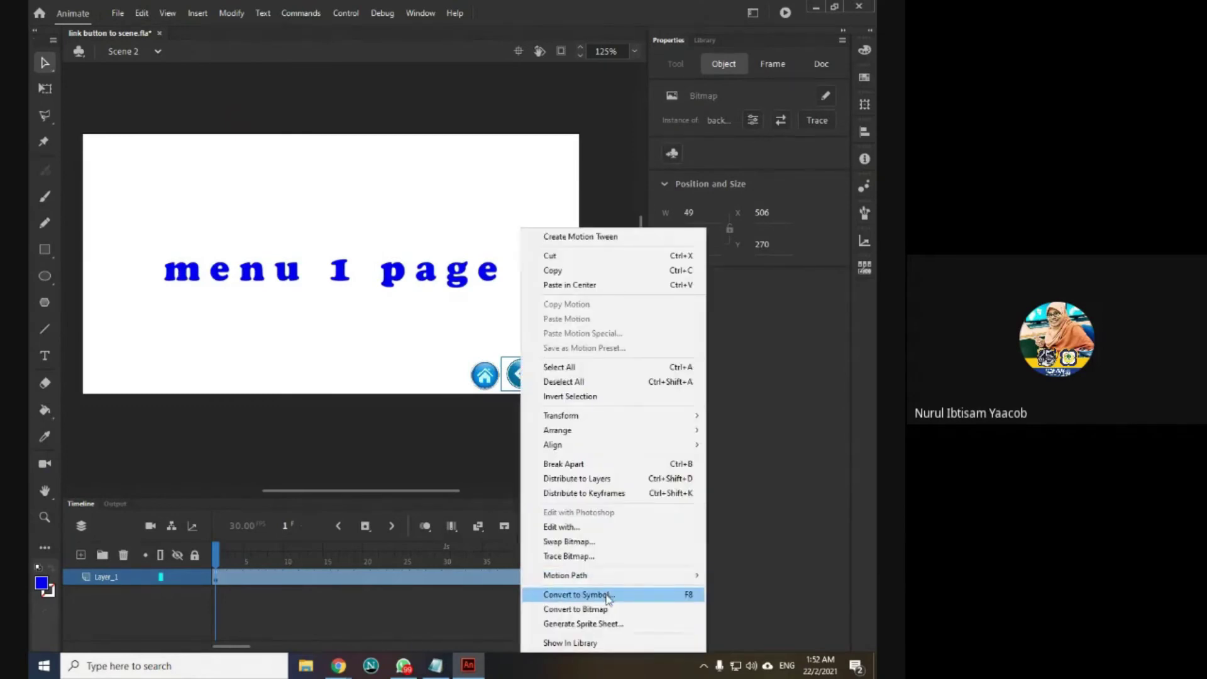
click(607, 595)
click(542, 112)
click(738, 123)
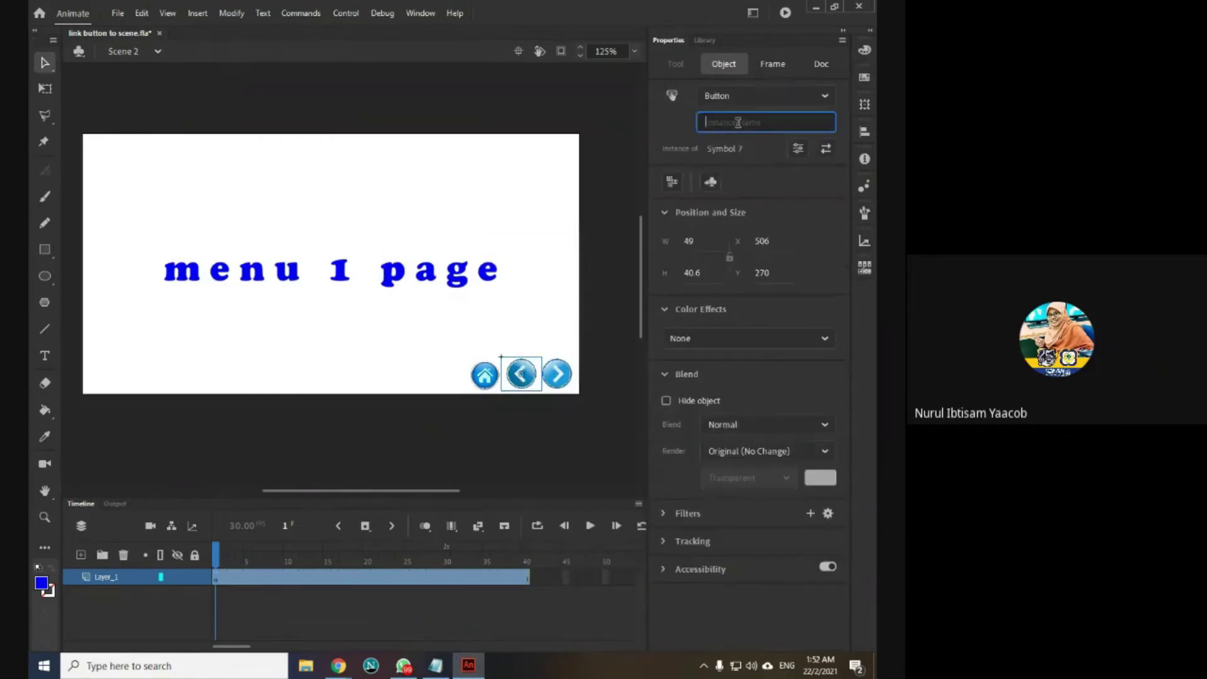
text(backBTN)
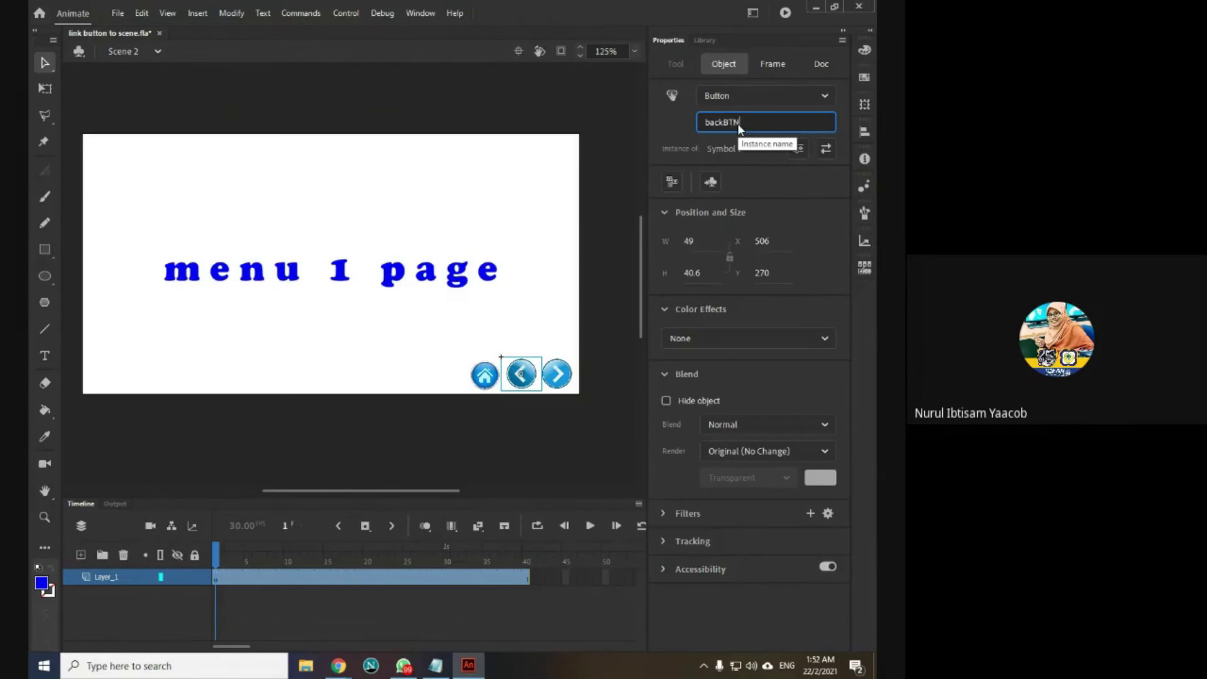
key(Return)
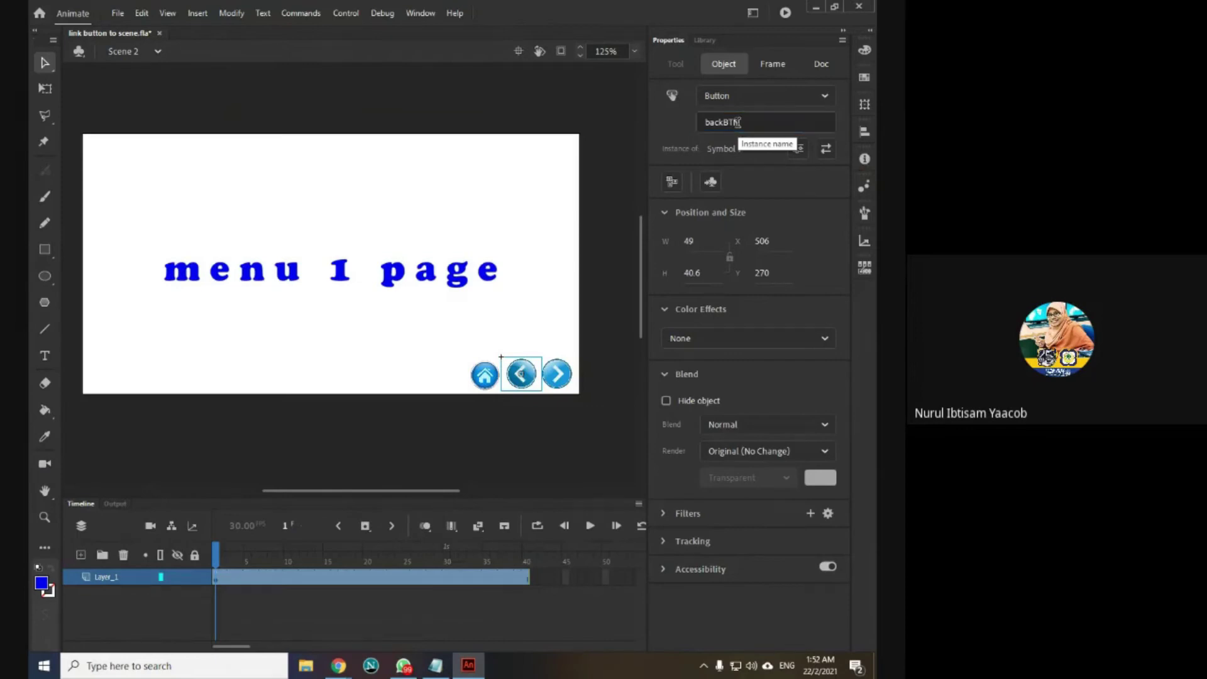
Step: Convert Scene 2's next button image to a Button symbol with the instance name nextBTN
right_click(557, 381)
click(613, 595)
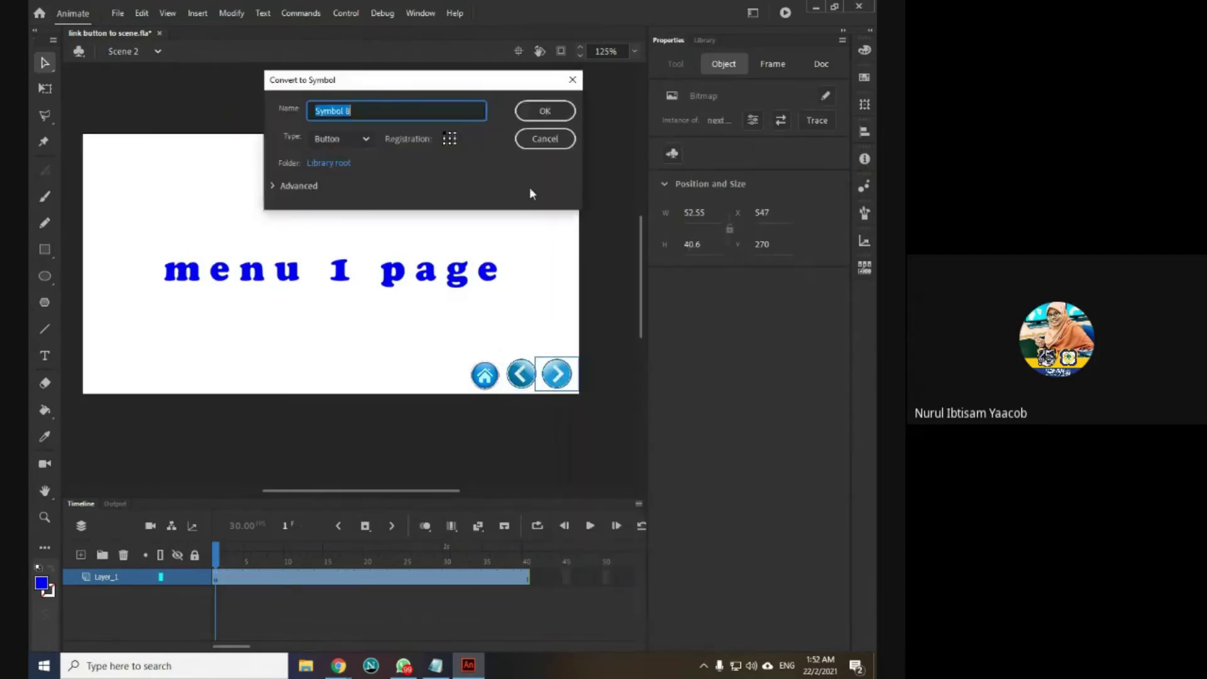
click(535, 117)
click(721, 130)
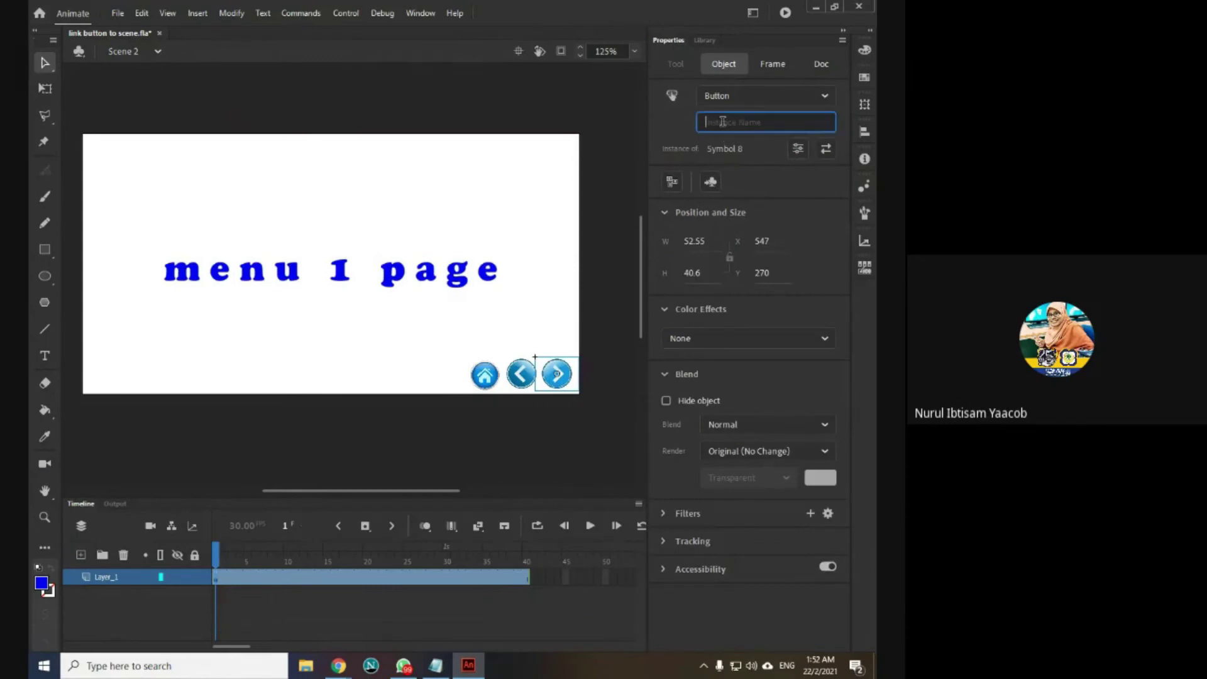
text(nextBTN)
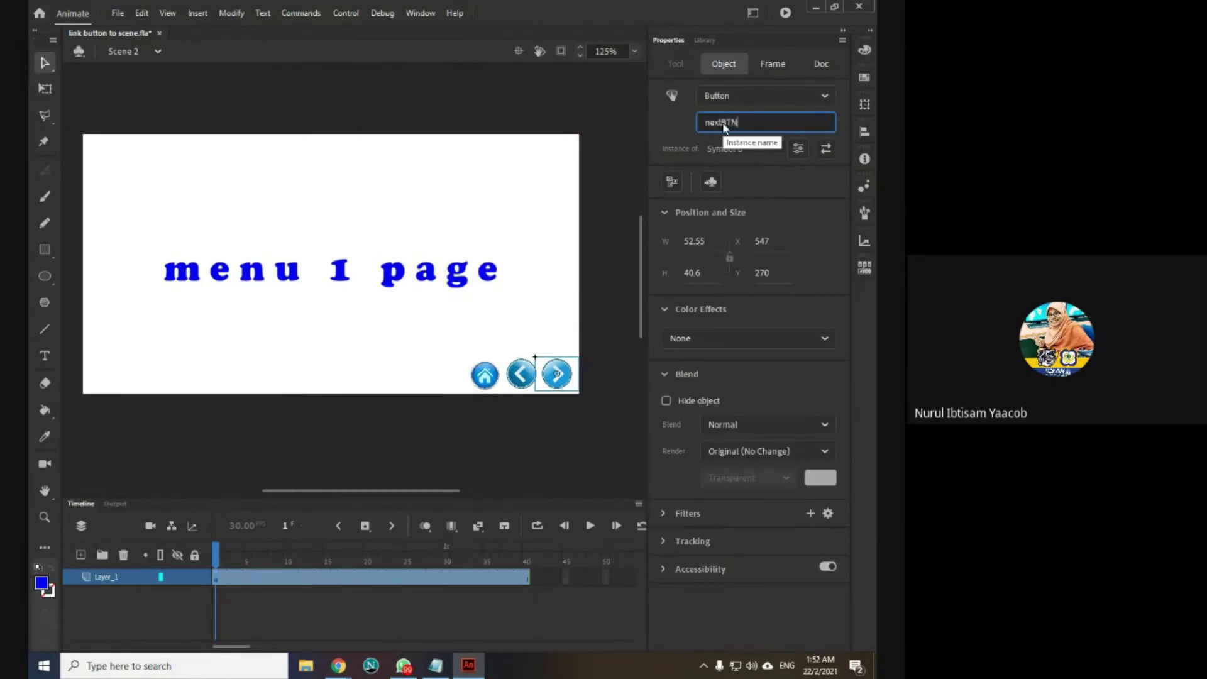
key(Return)
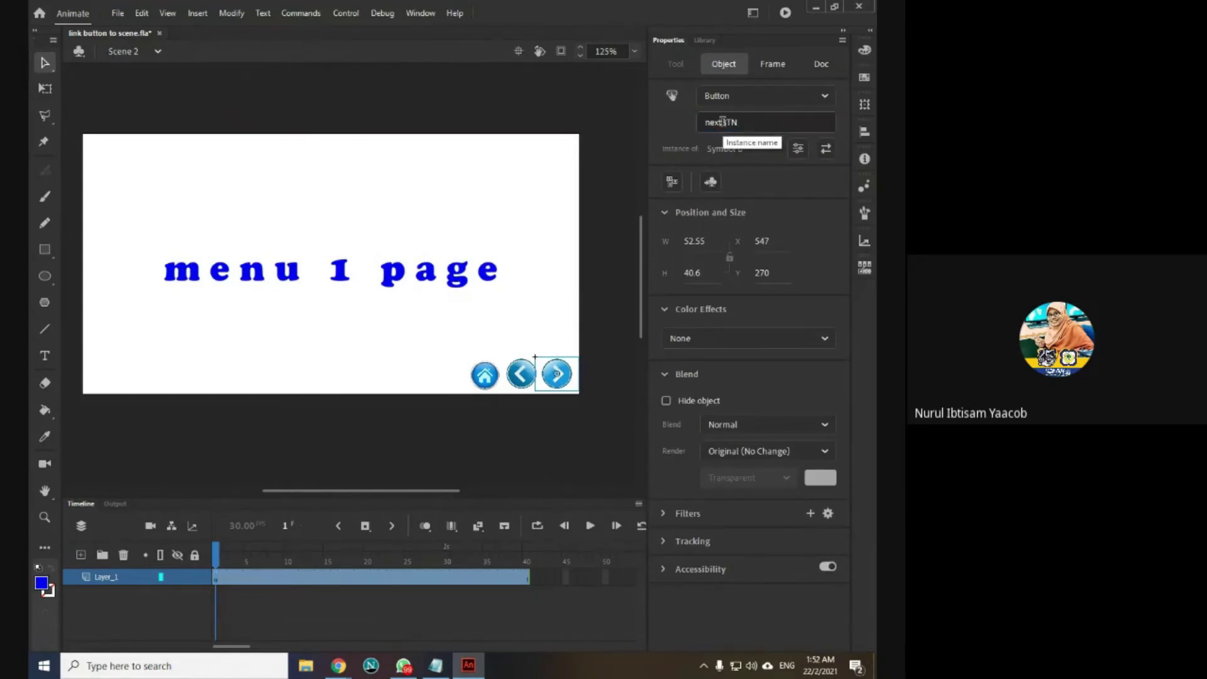
Step: Convert the home button image in Scene 3 to a Button symbol and give it the instance name homeBTN
click(136, 53)
click(142, 123)
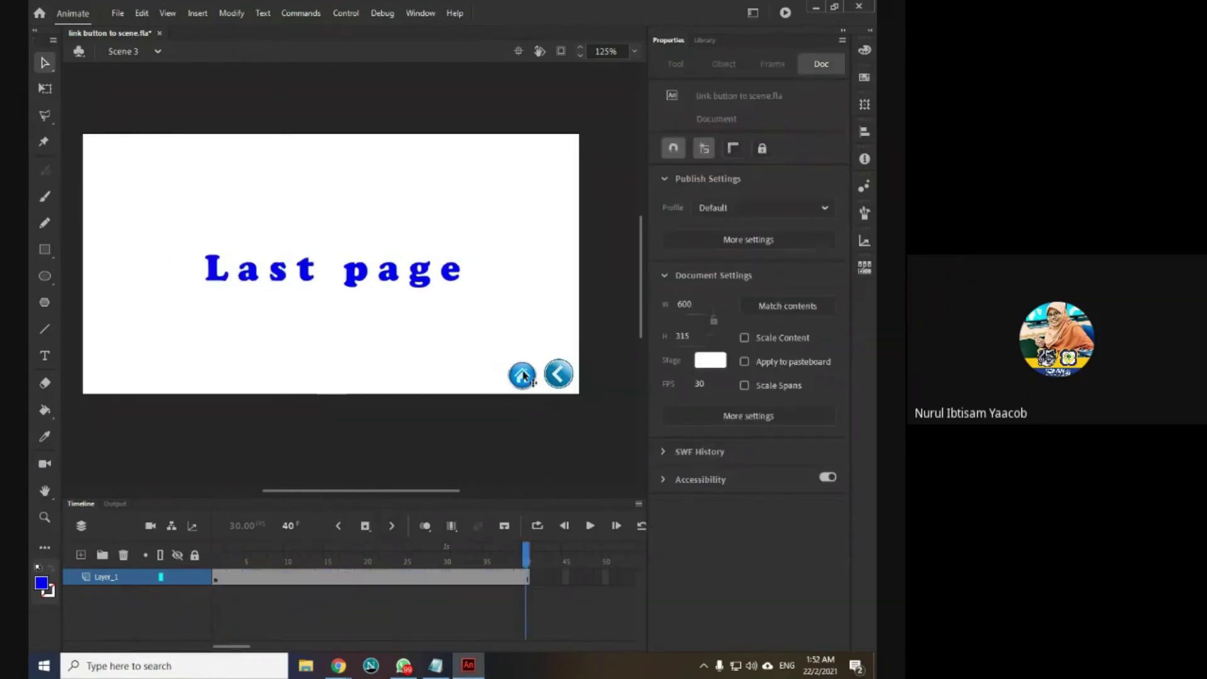
right_click(522, 376)
click(582, 594)
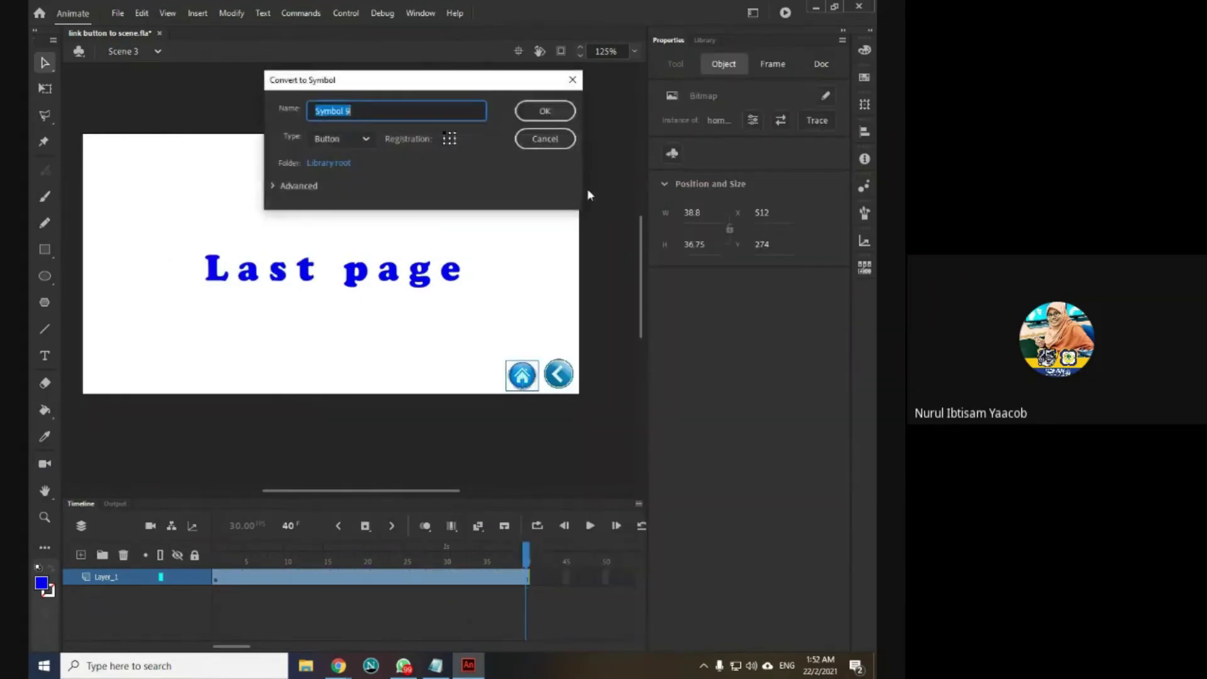
click(552, 112)
click(716, 123)
text(homeBTN)
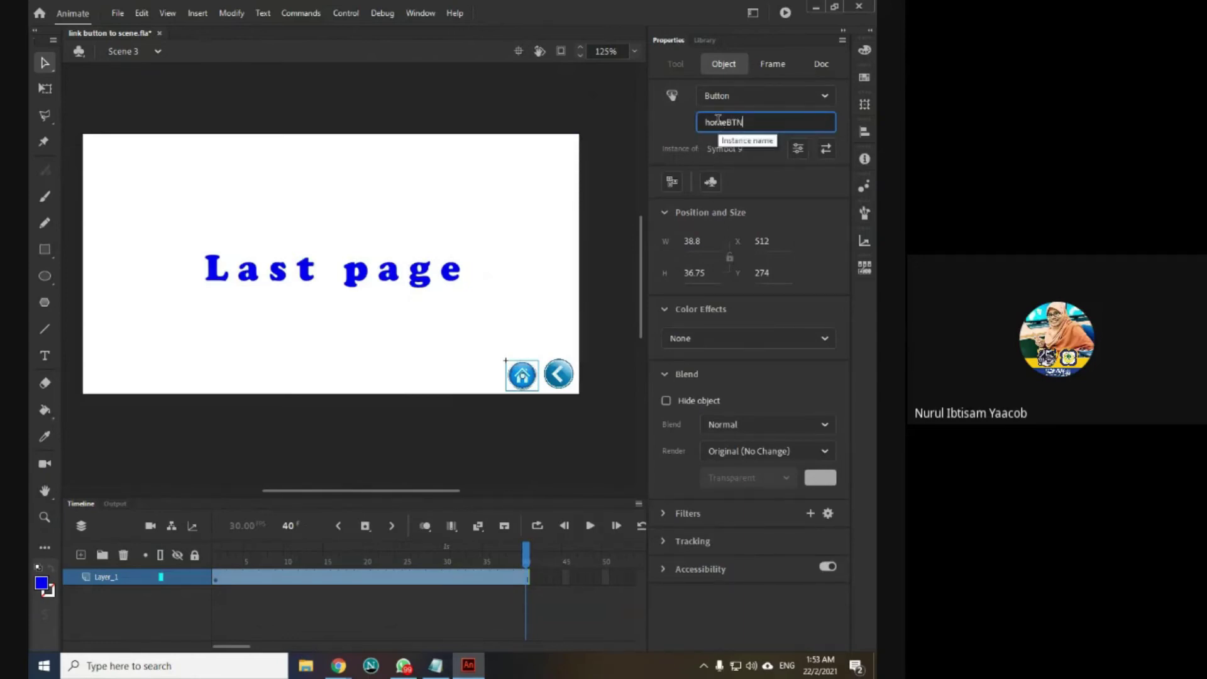
Step: Convert Scene 3's back button image to a Button symbol with the instance name backBTN
right_click(566, 375)
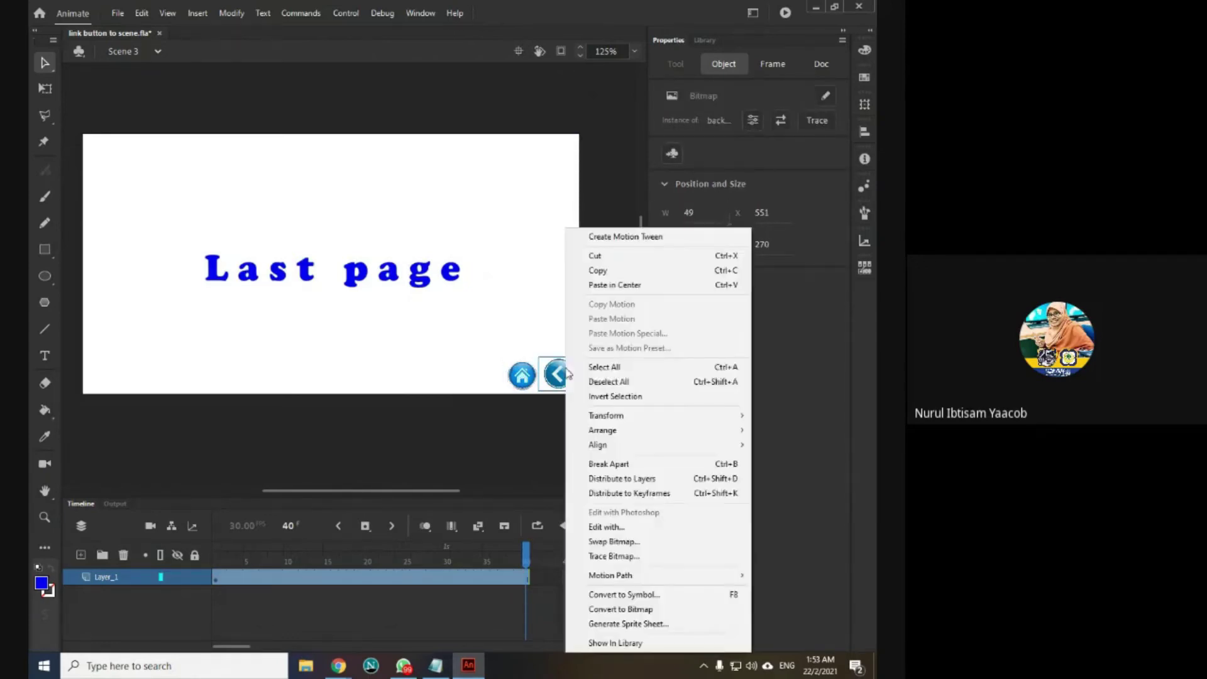
click(623, 594)
click(542, 112)
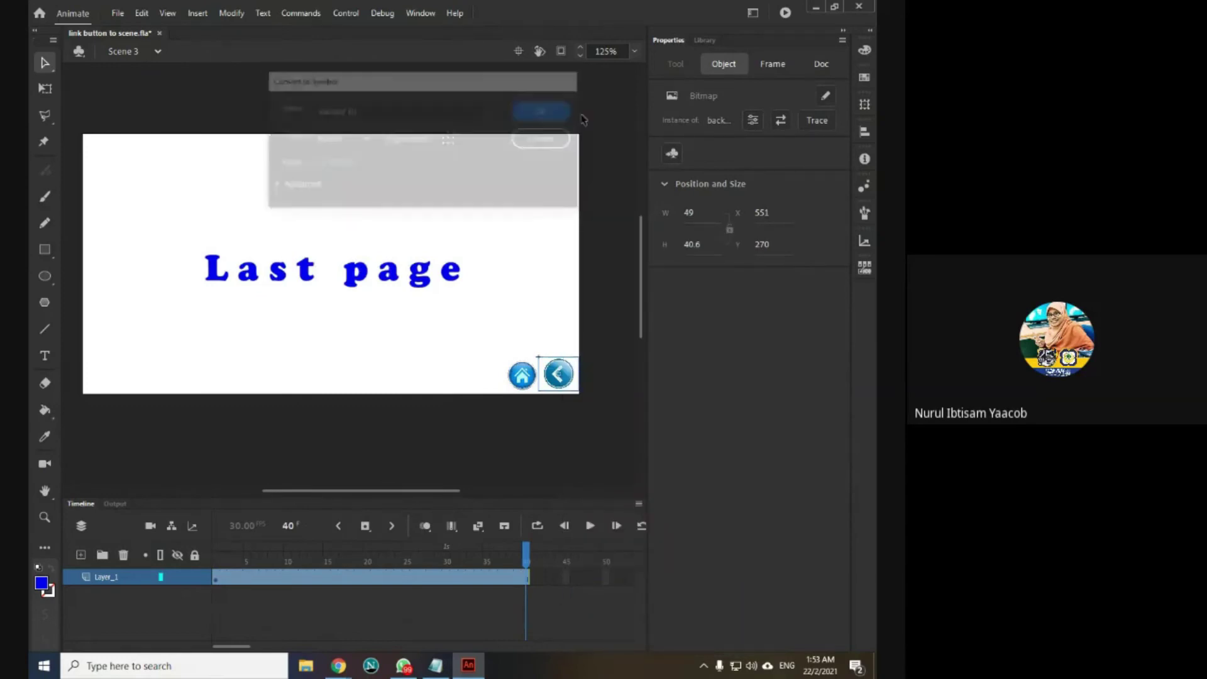
click(720, 124)
text(backBTN)
key(Return)
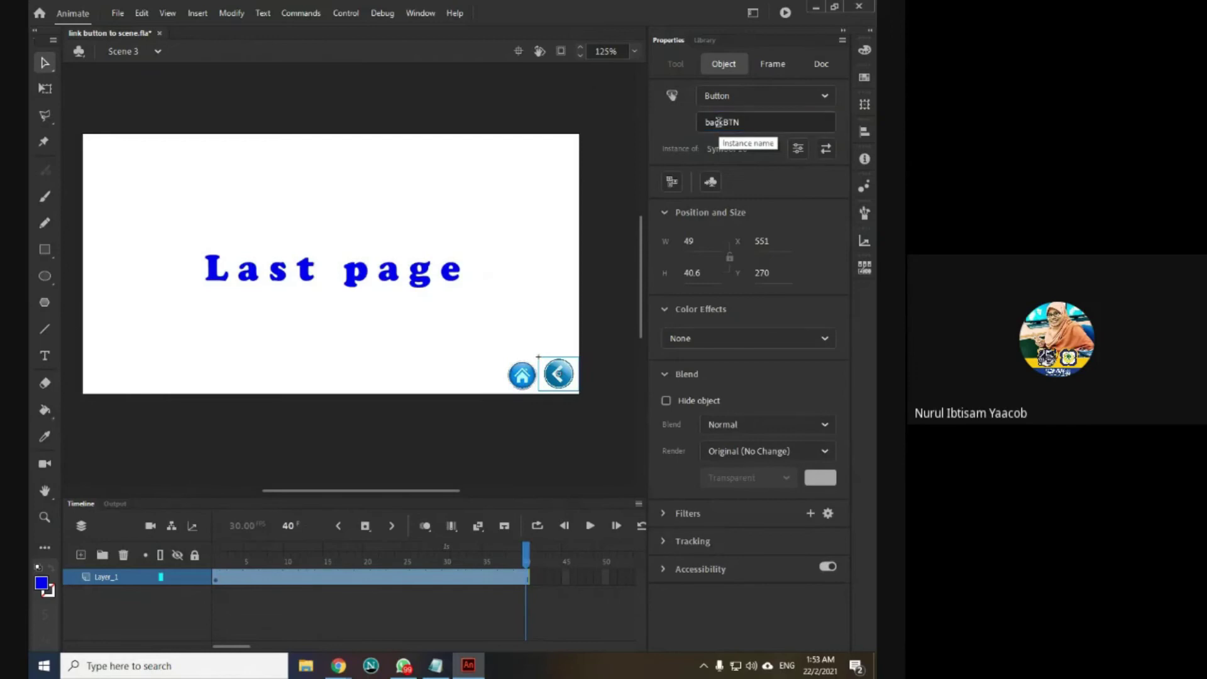
click(358, 148)
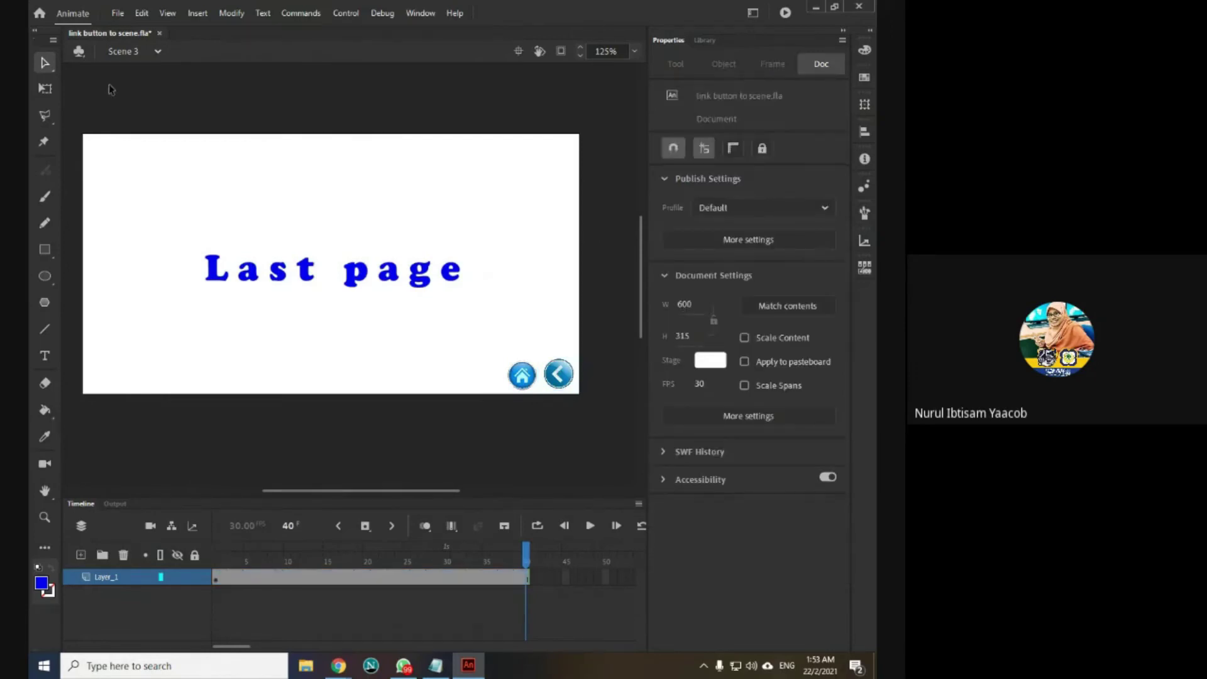
Step: Return to Scene 1, test the movie to check the next button on the home page, and close the preview
click(151, 51)
click(145, 76)
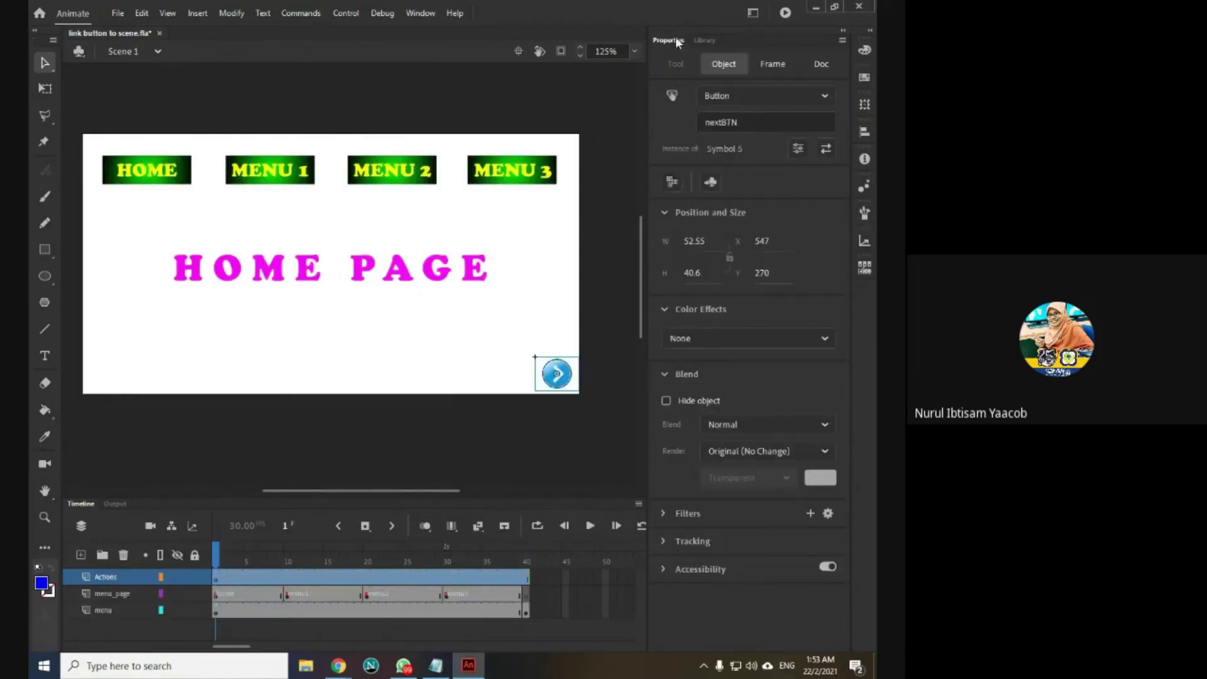
click(785, 13)
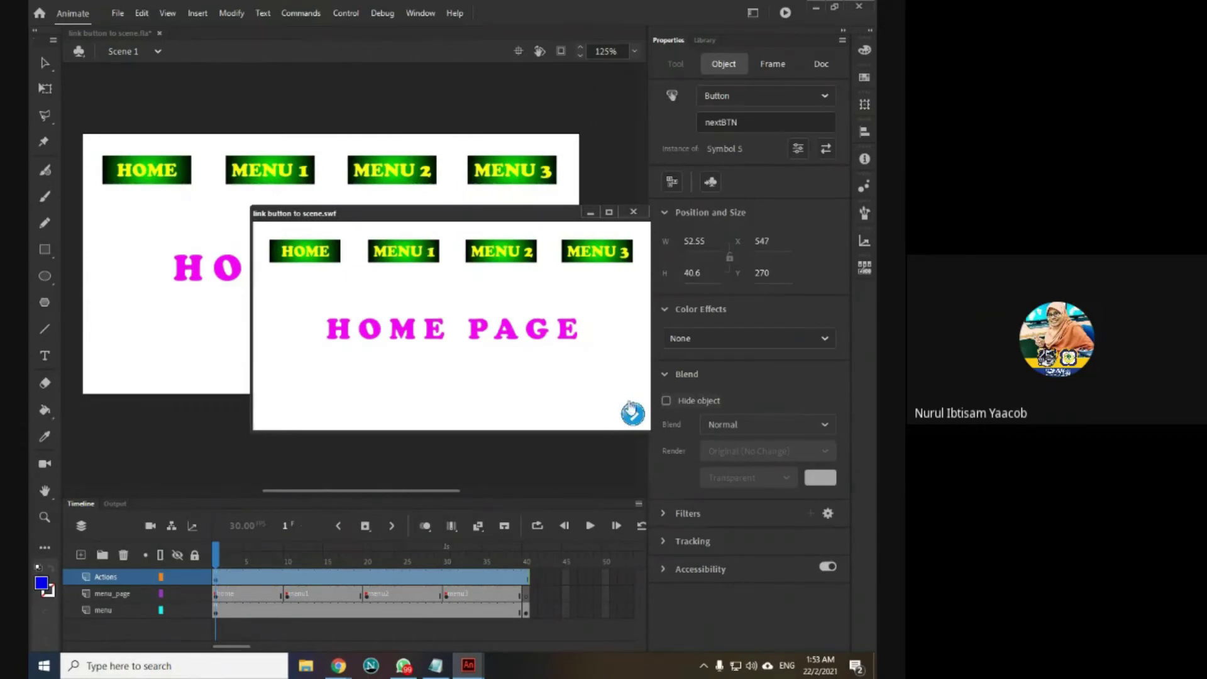
click(643, 214)
click(340, 247)
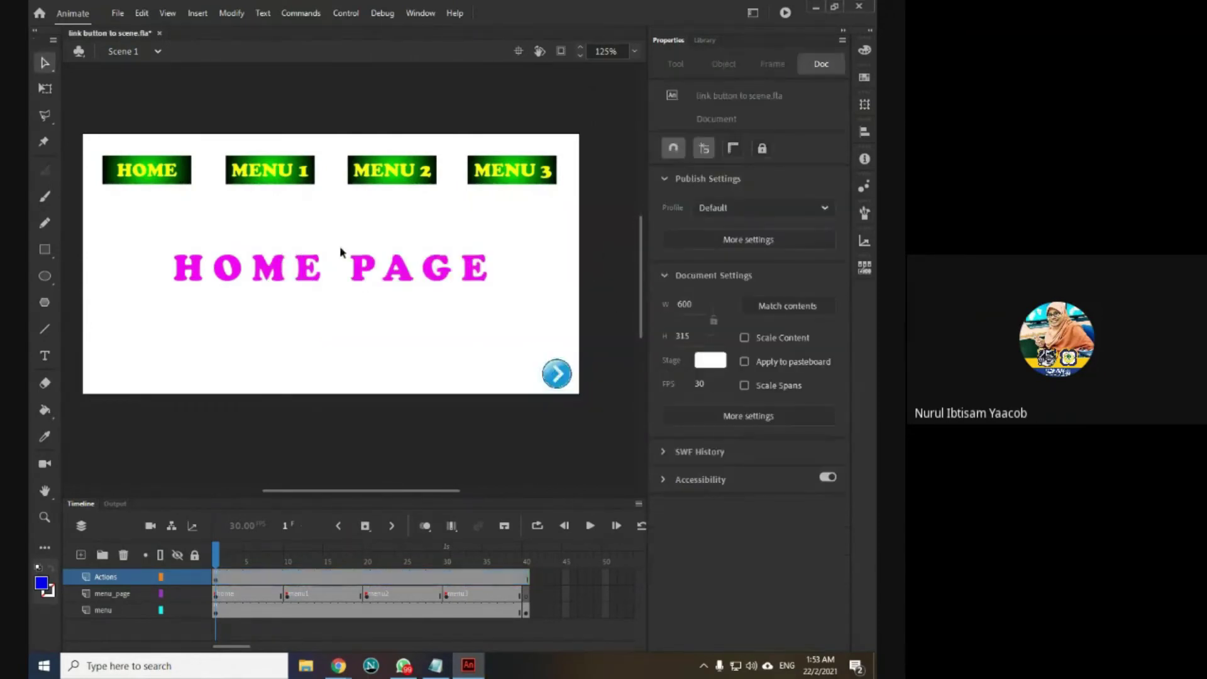
Step: Apply the ActionScript timeline navigation snippet "Click to Go to Next Scene and Play" to Scene 1's nextBTN and close the code windows
click(548, 383)
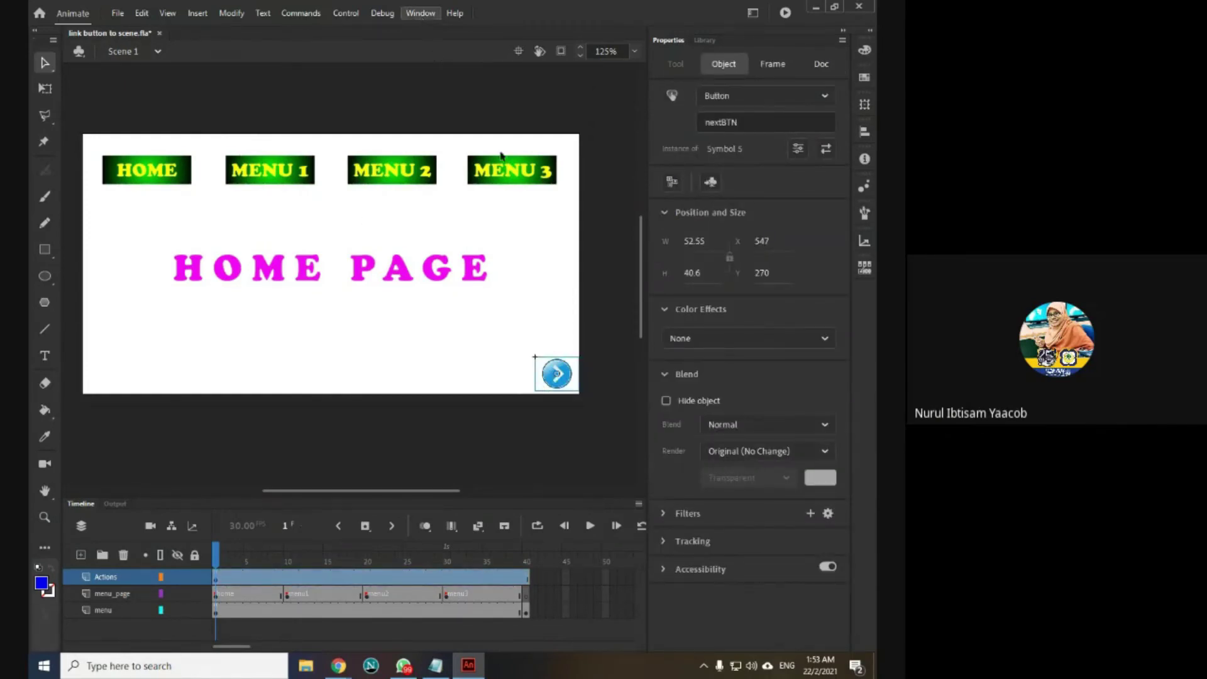
click(417, 14)
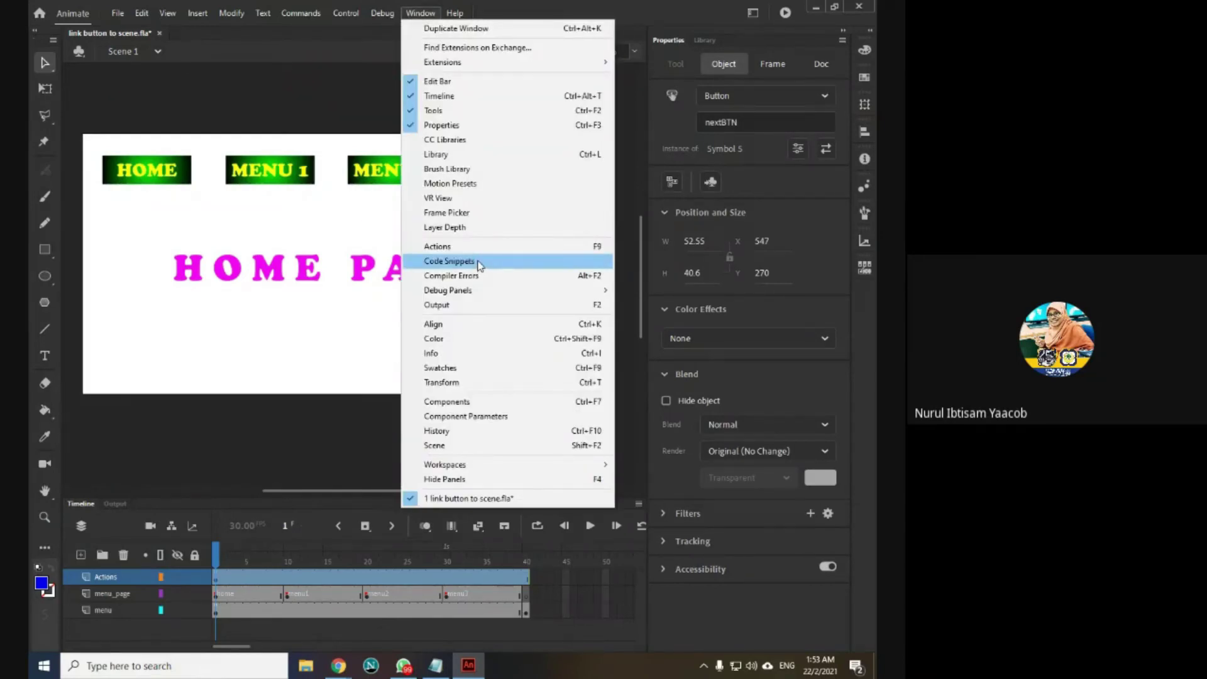
click(449, 261)
double_click(63, 51)
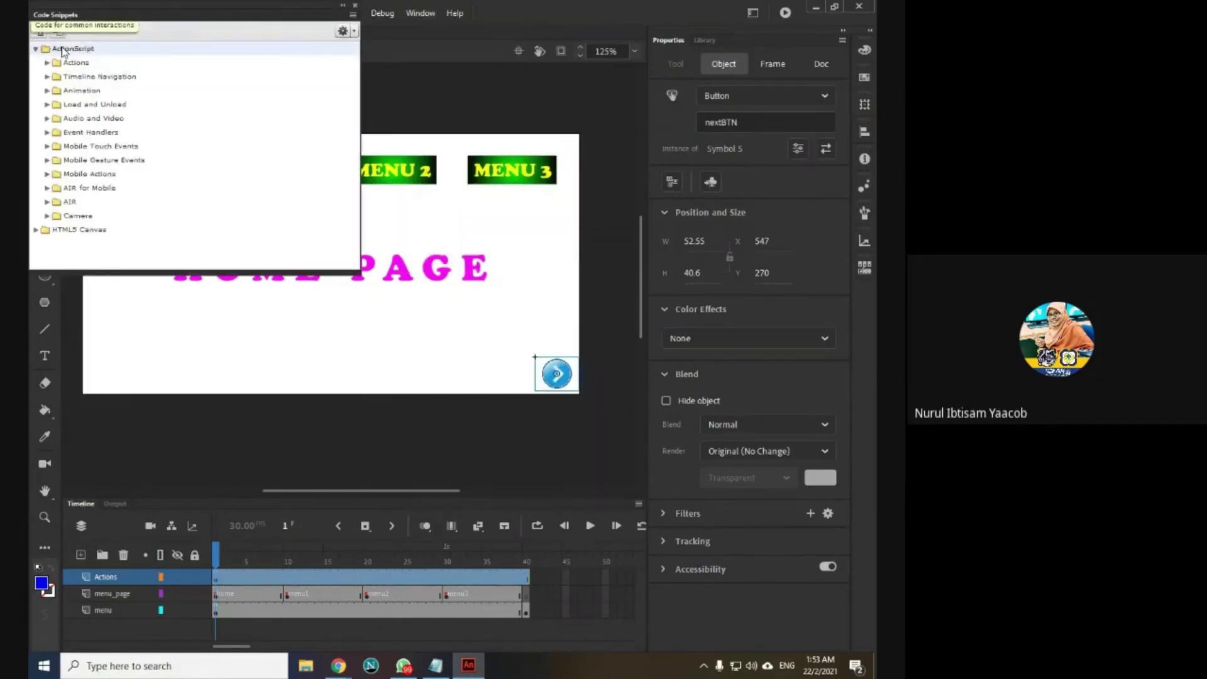
double_click(95, 77)
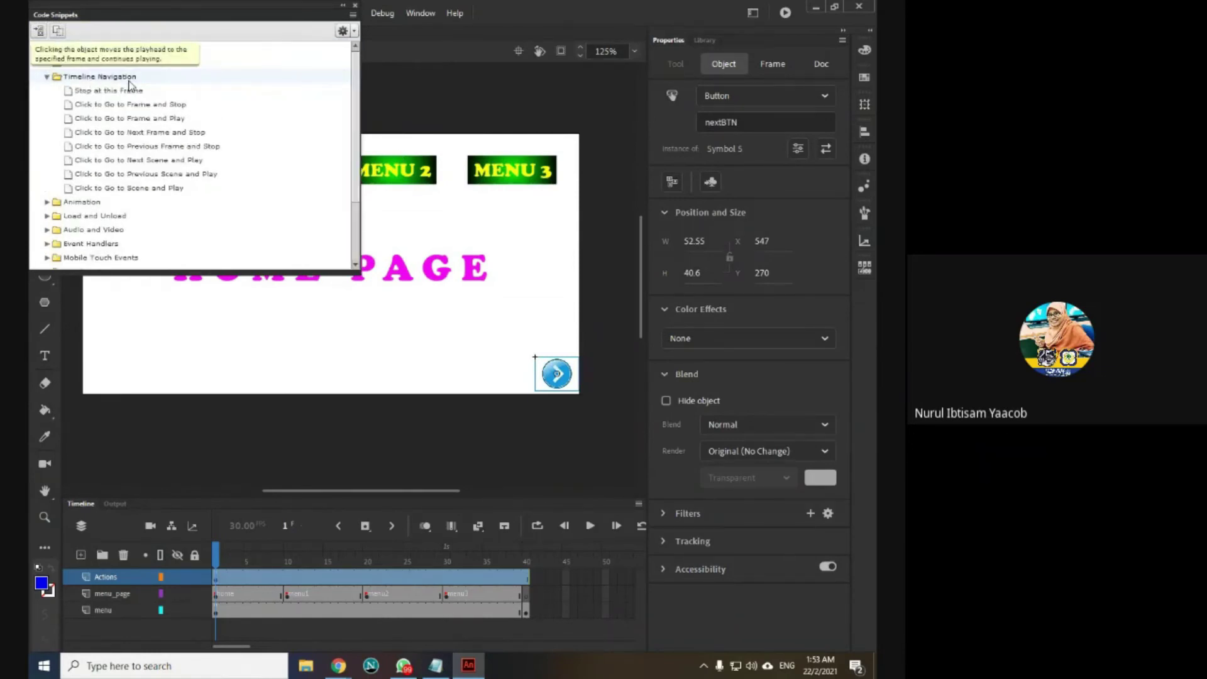
double_click(144, 161)
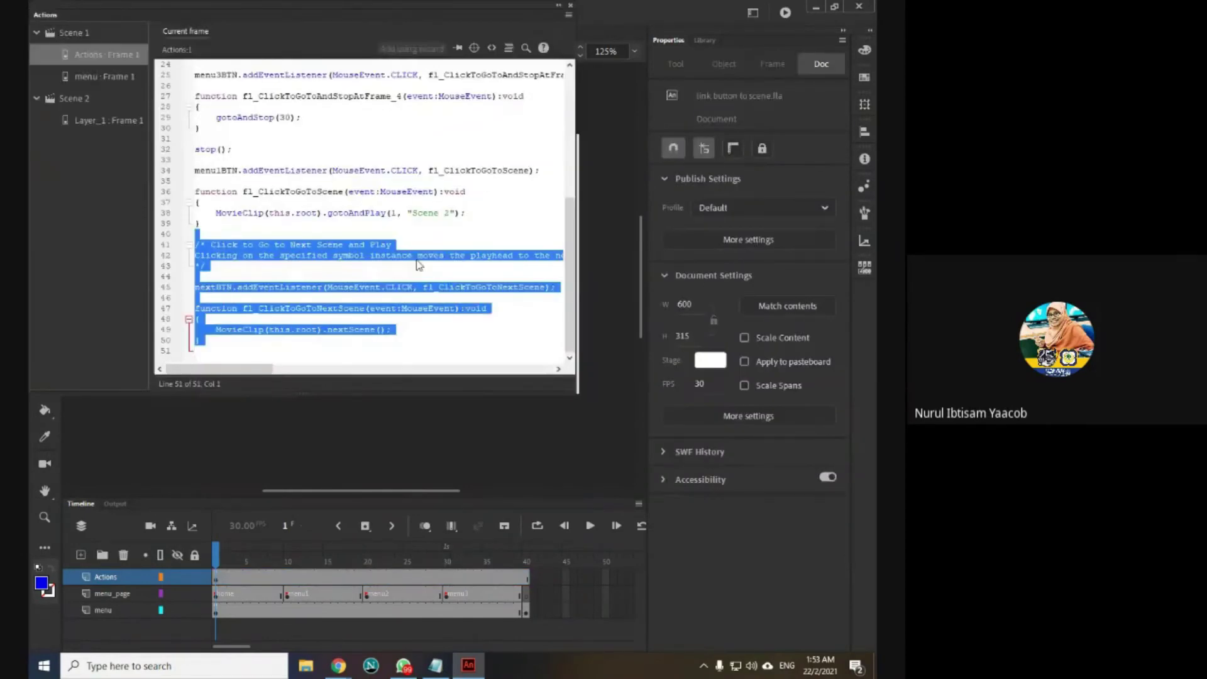
click(571, 6)
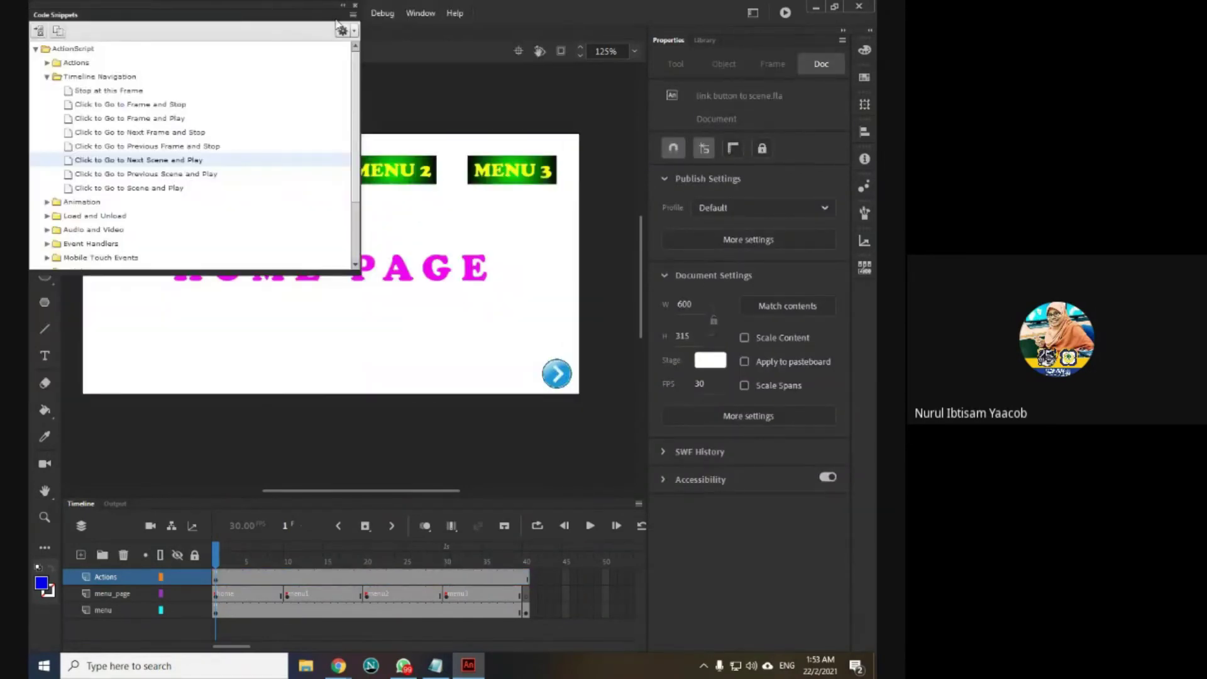
click(356, 9)
Step: Test the movie by following the home page's next button to the following scene, and close the preview
click(785, 12)
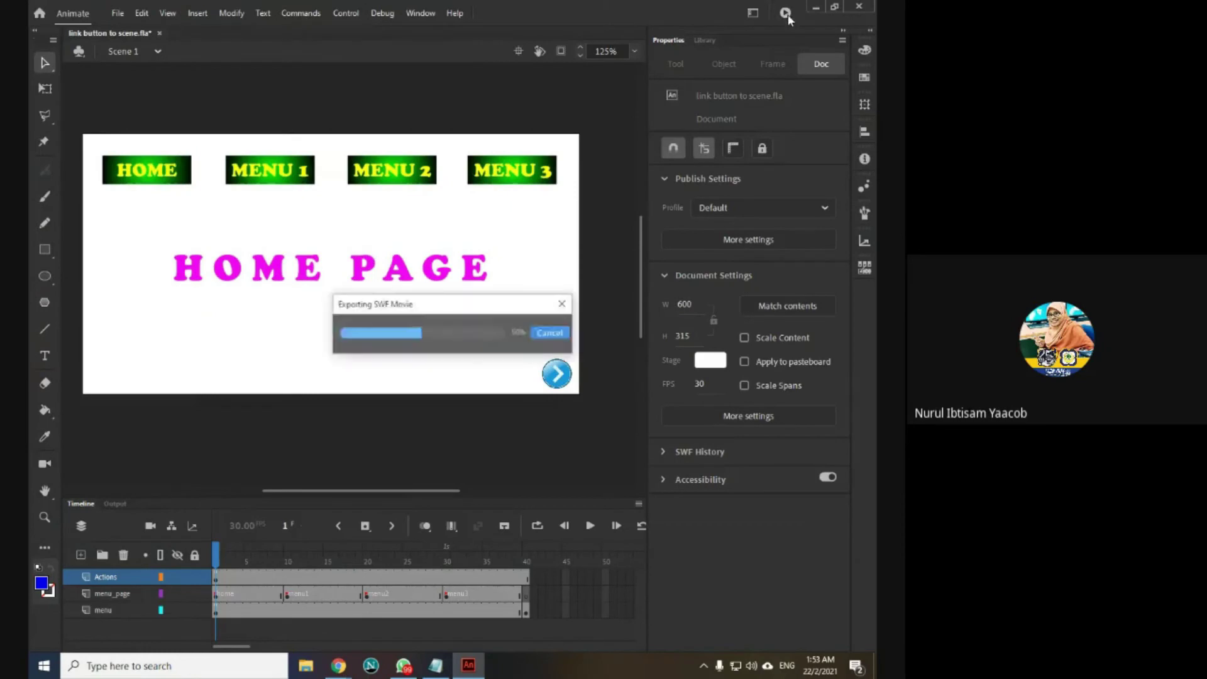
click(629, 414)
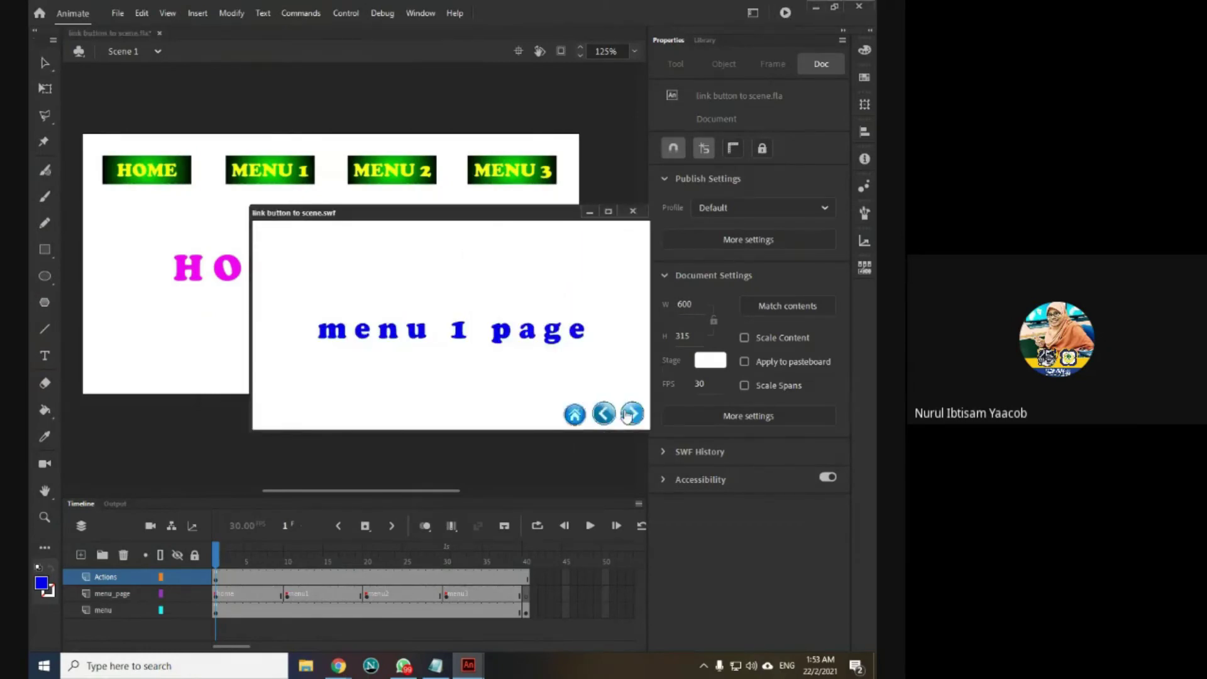
click(632, 211)
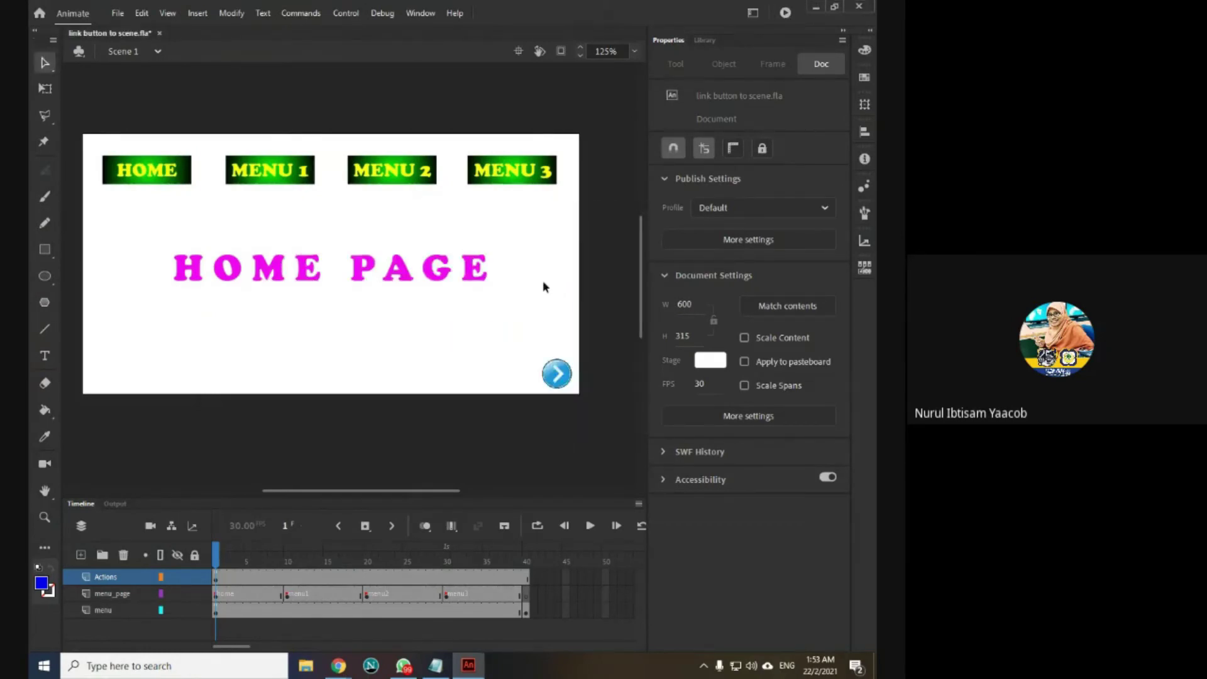
Step: Apply the ActionScript timeline navigation snippet "Click to Go to Scene and Play" to Scene 2's homeBTN
click(132, 55)
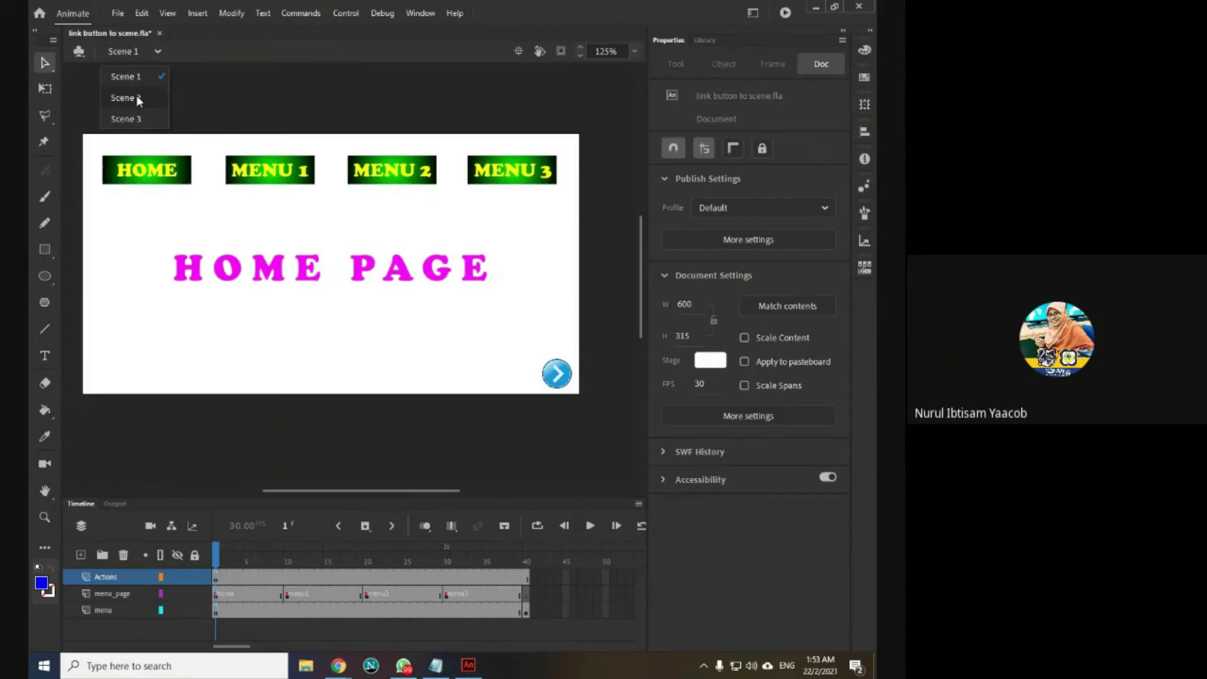
click(136, 97)
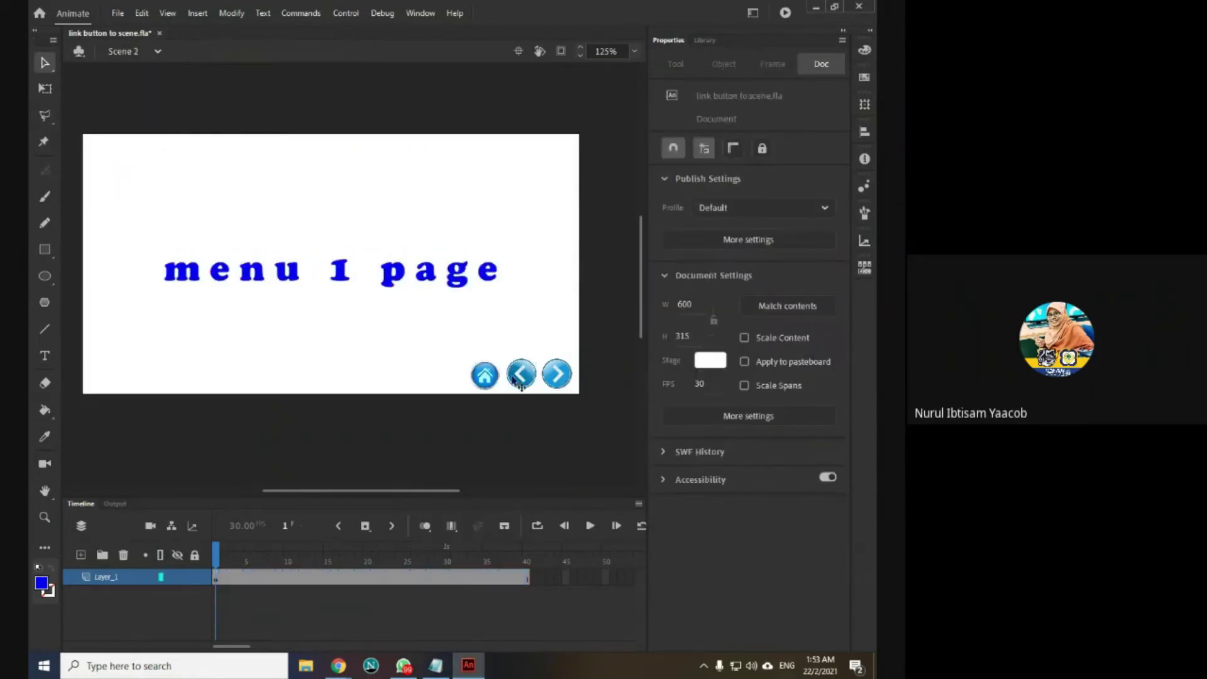
click(488, 375)
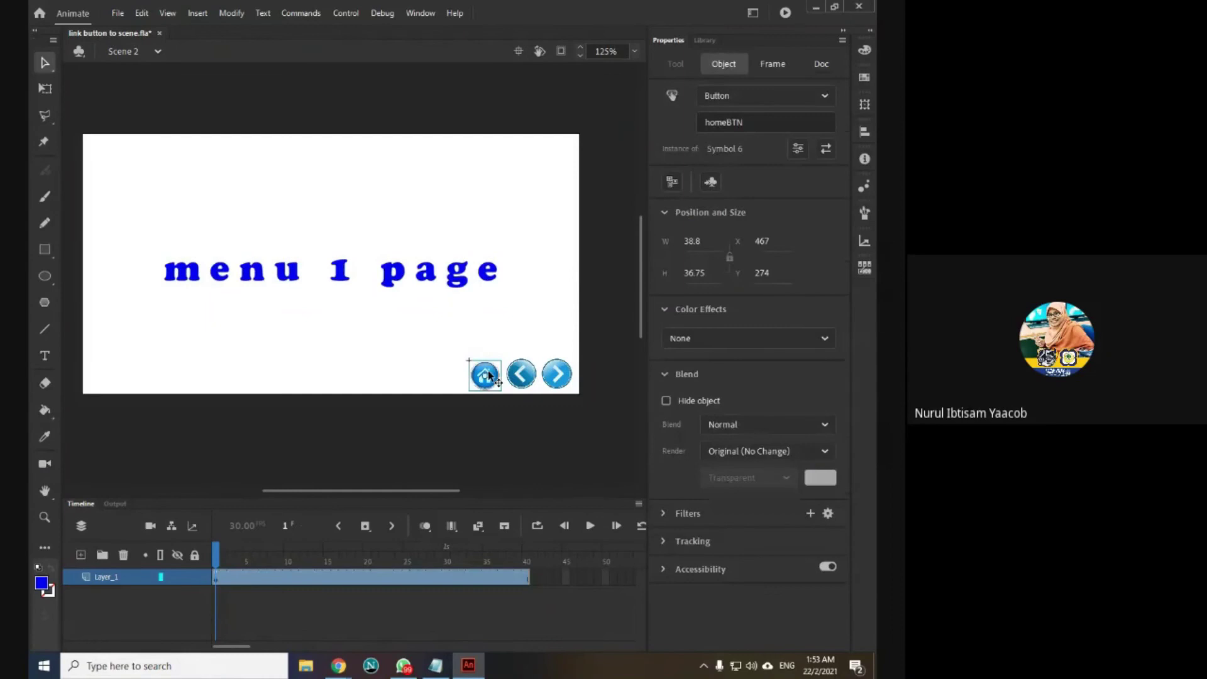
click(420, 13)
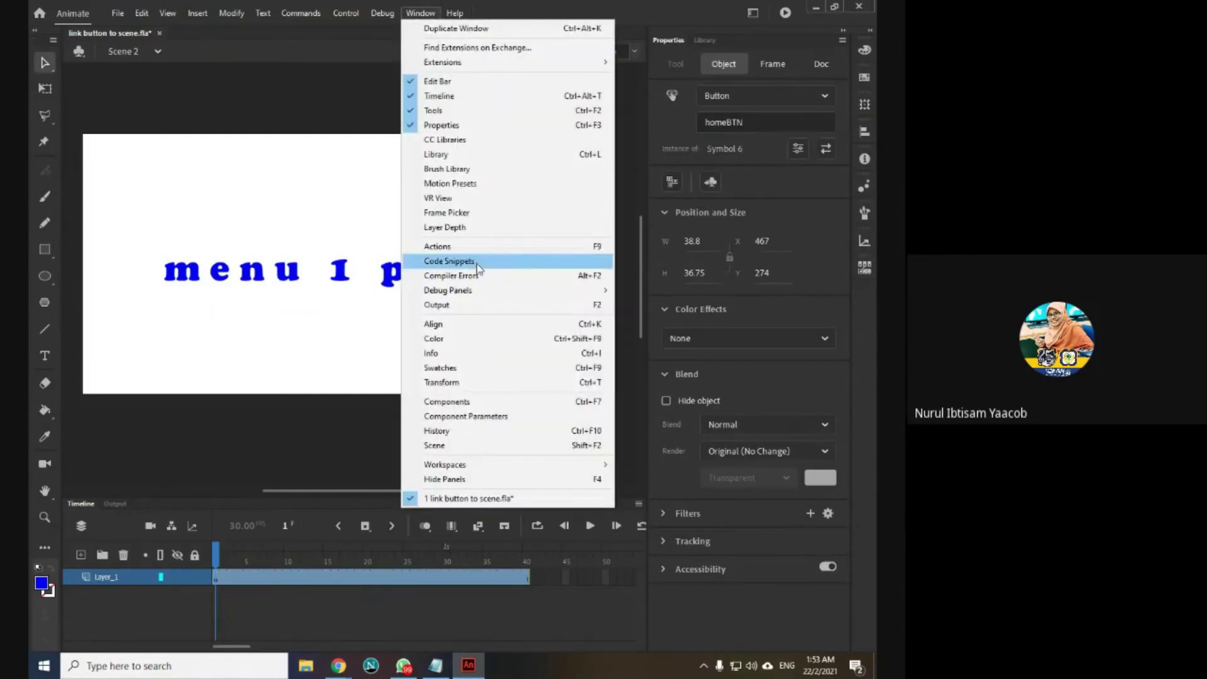
click(449, 261)
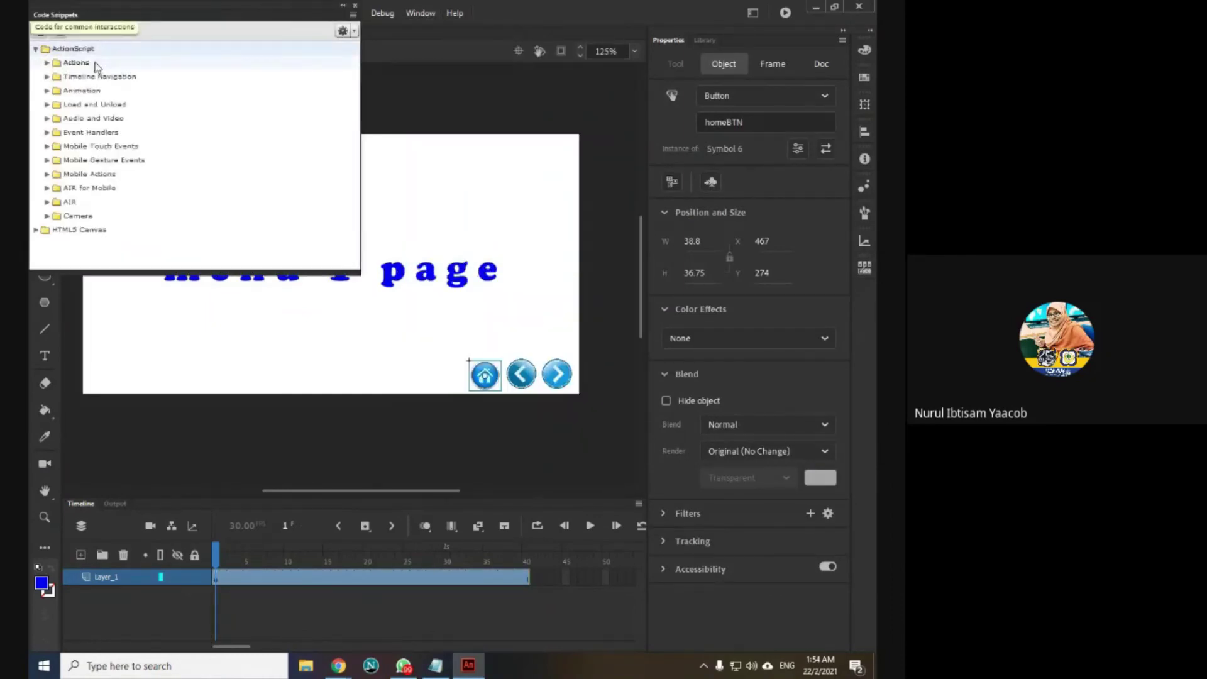
double_click(99, 76)
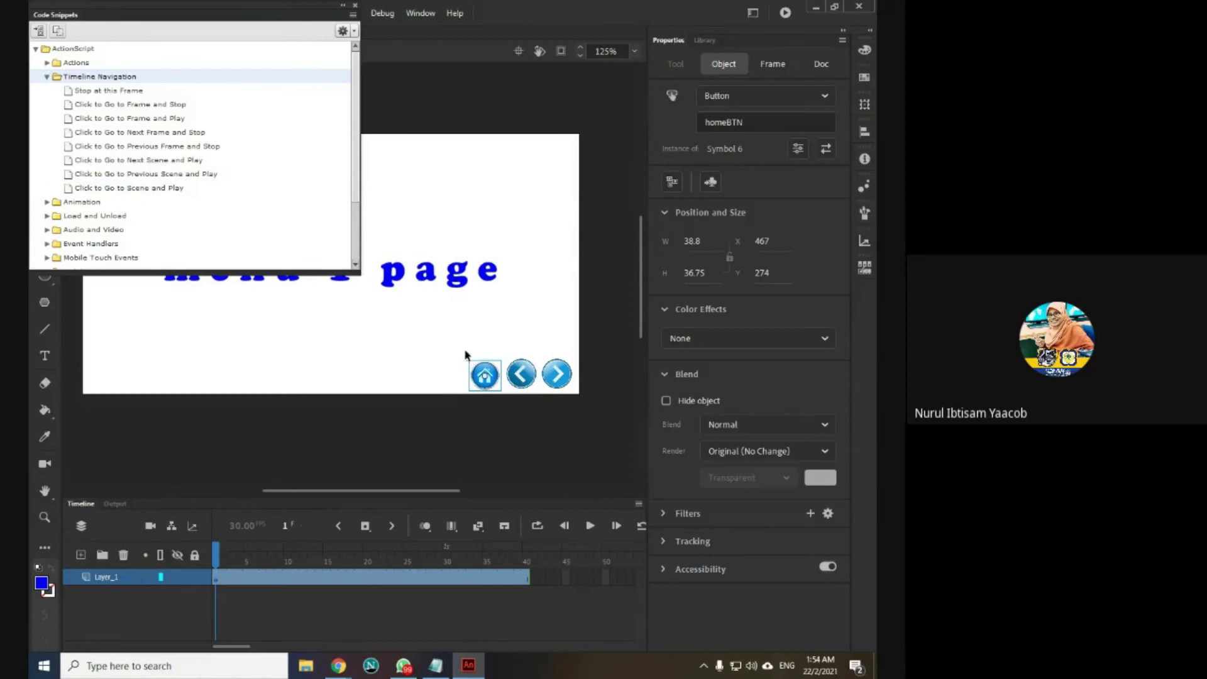
double_click(129, 188)
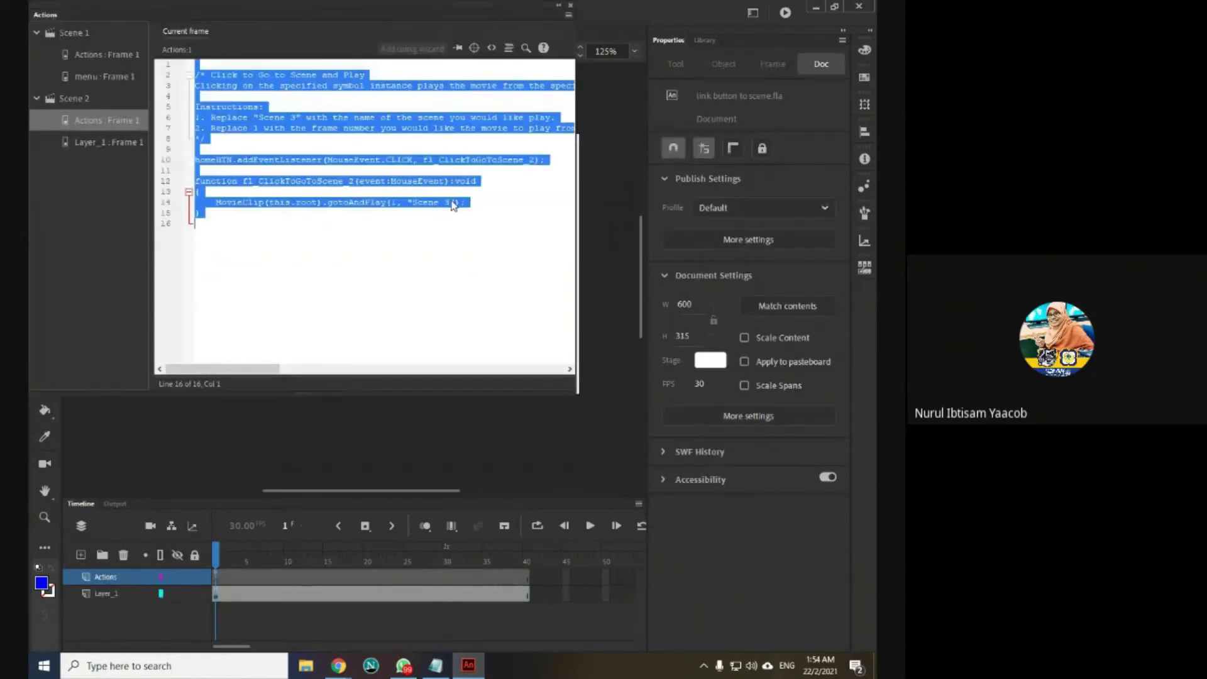
Step: Set the target scene in homeBTN's gotoAndPlay code to "Scene 1" and close the code windows
click(448, 204)
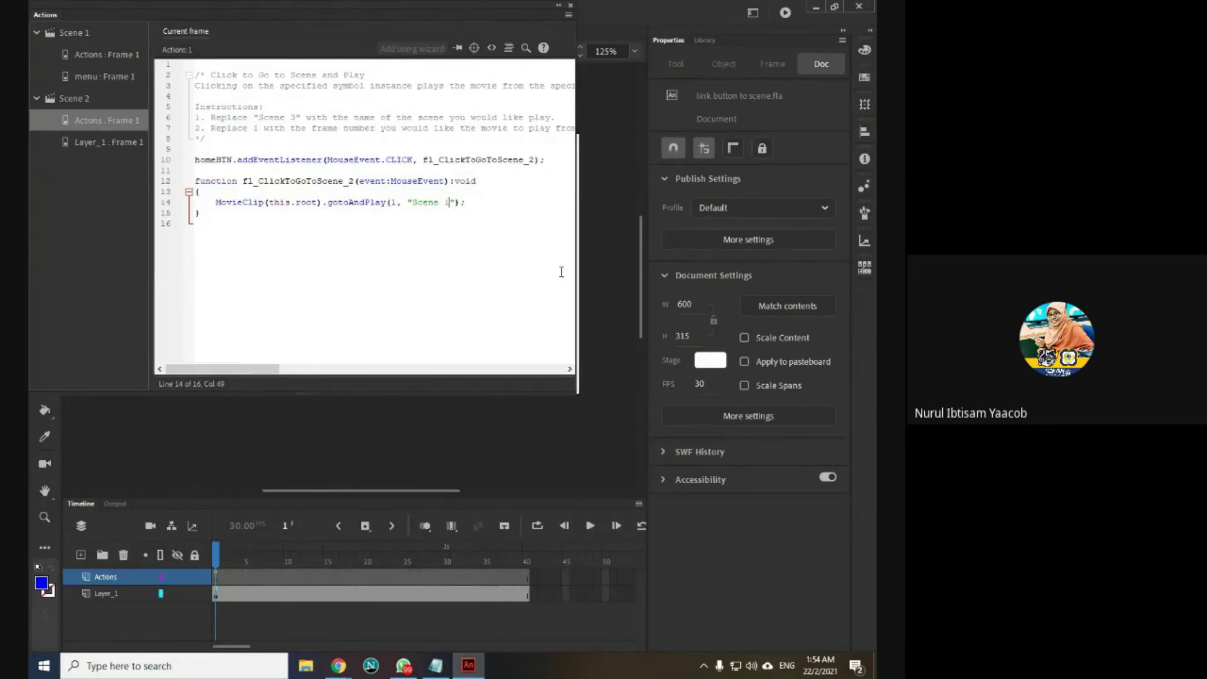
click(571, 9)
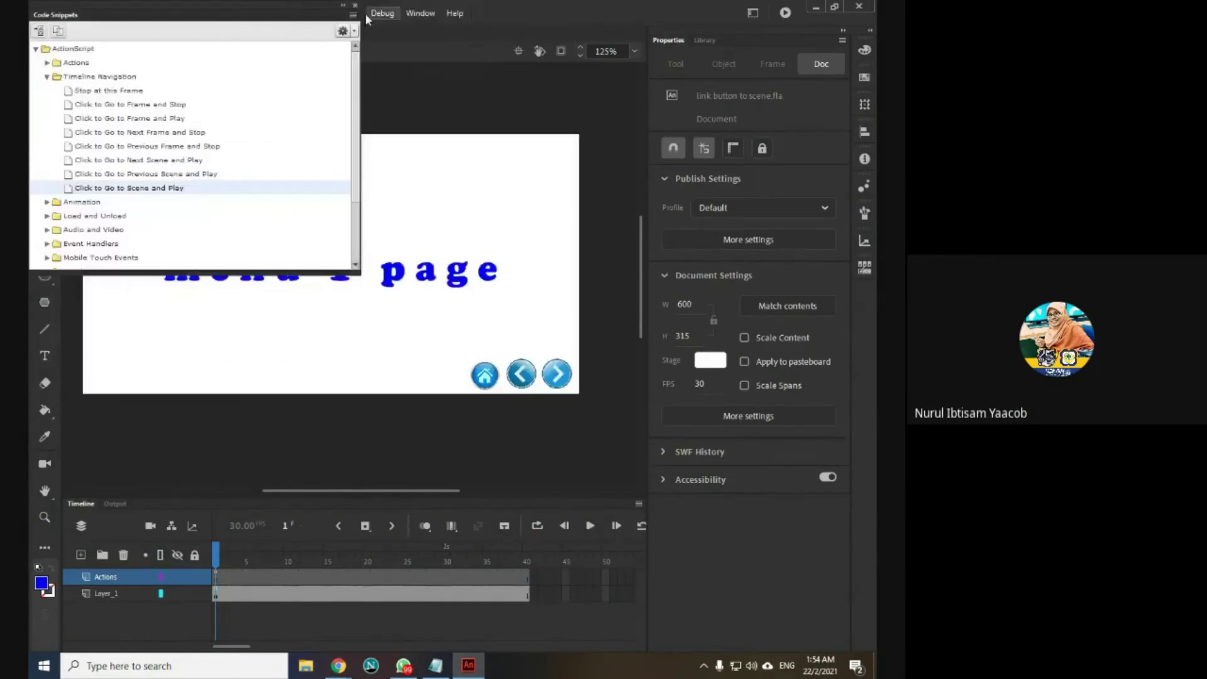
click(356, 9)
Step: Test the movie by going to the menu 1 page and returning with its home button, and close the preview
click(786, 12)
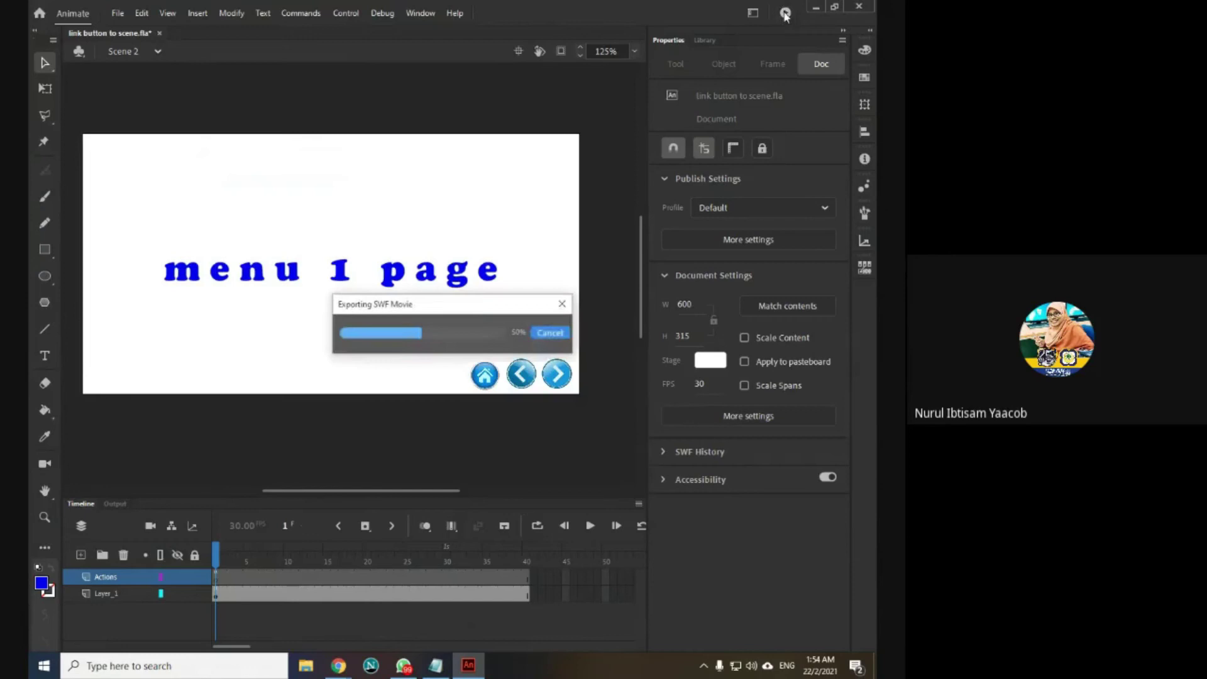
click(631, 412)
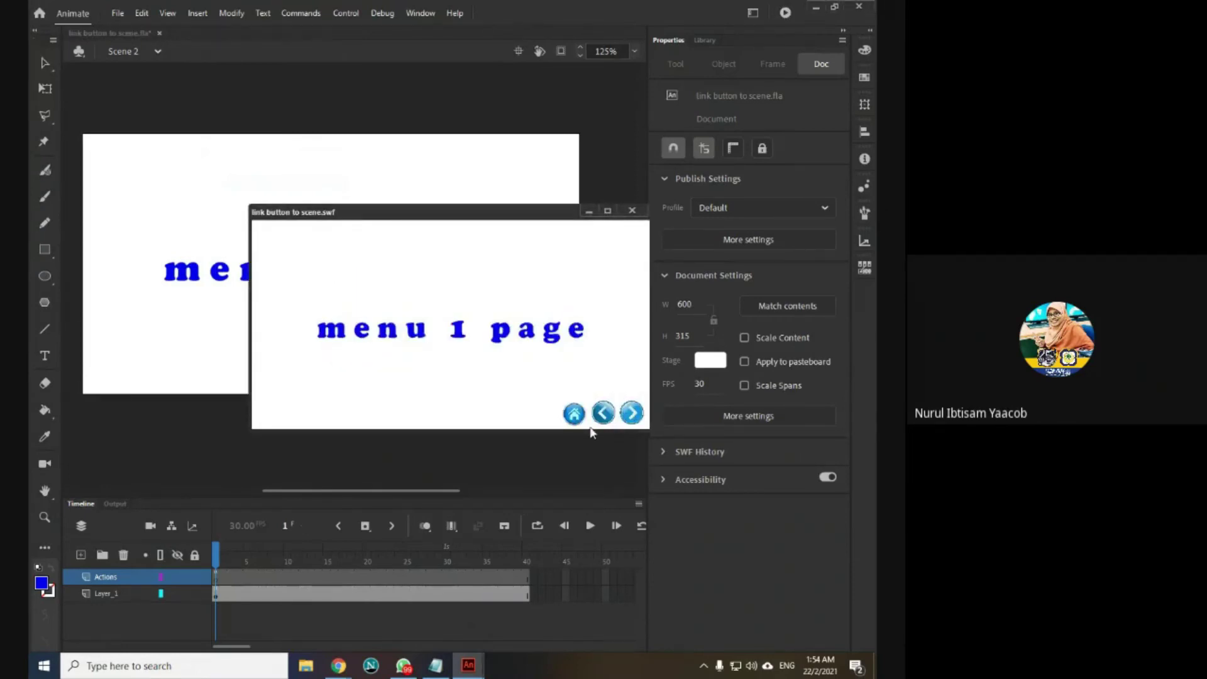
click(580, 419)
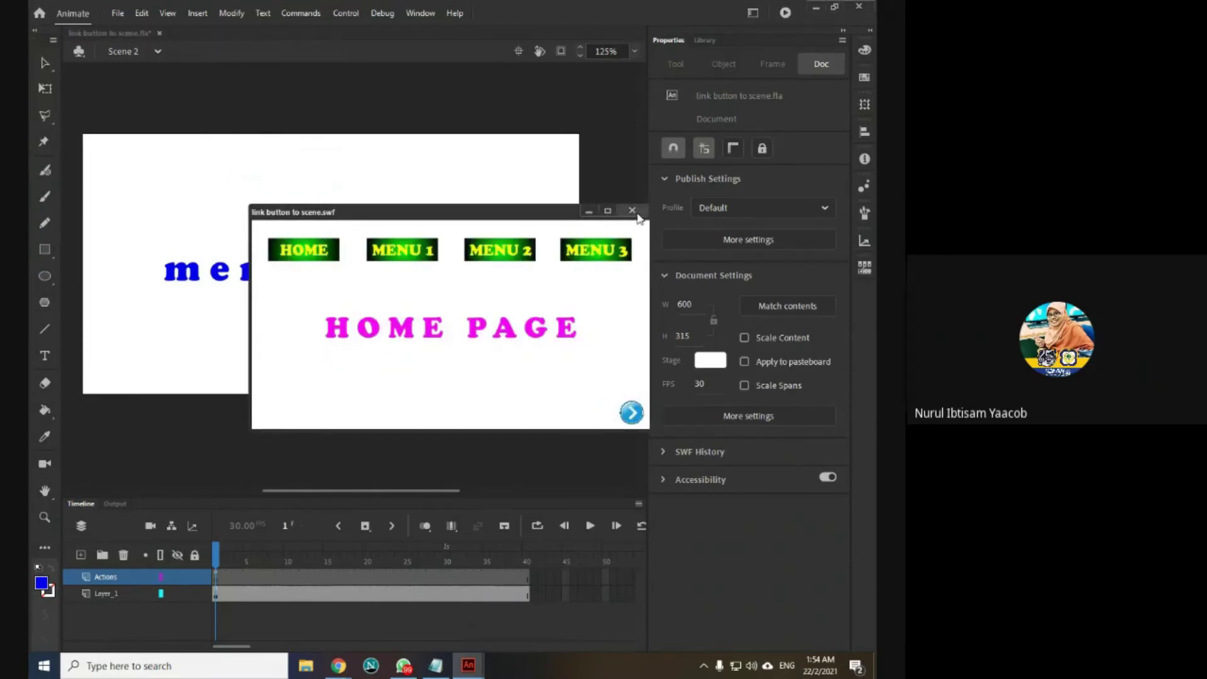
click(633, 210)
Step: Apply the ActionScript timeline navigation snippet "Click to Go to Previous Scene and Play" to Scene 2's backBTN and close the code windows
click(522, 376)
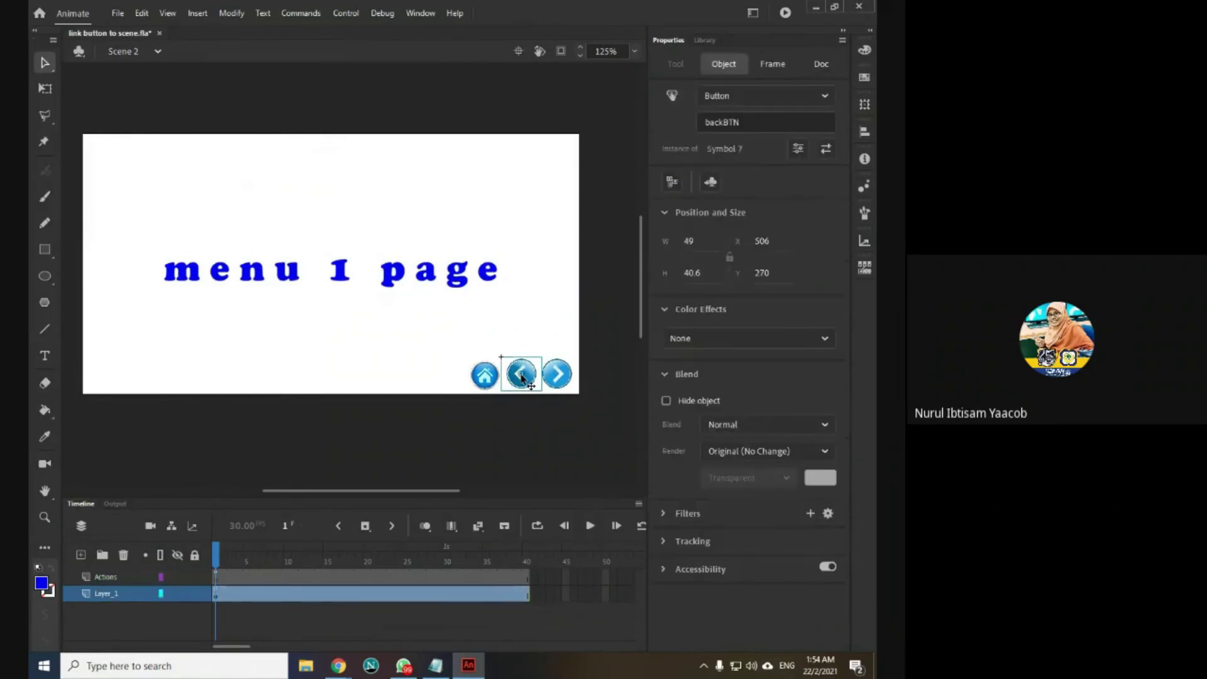
click(420, 13)
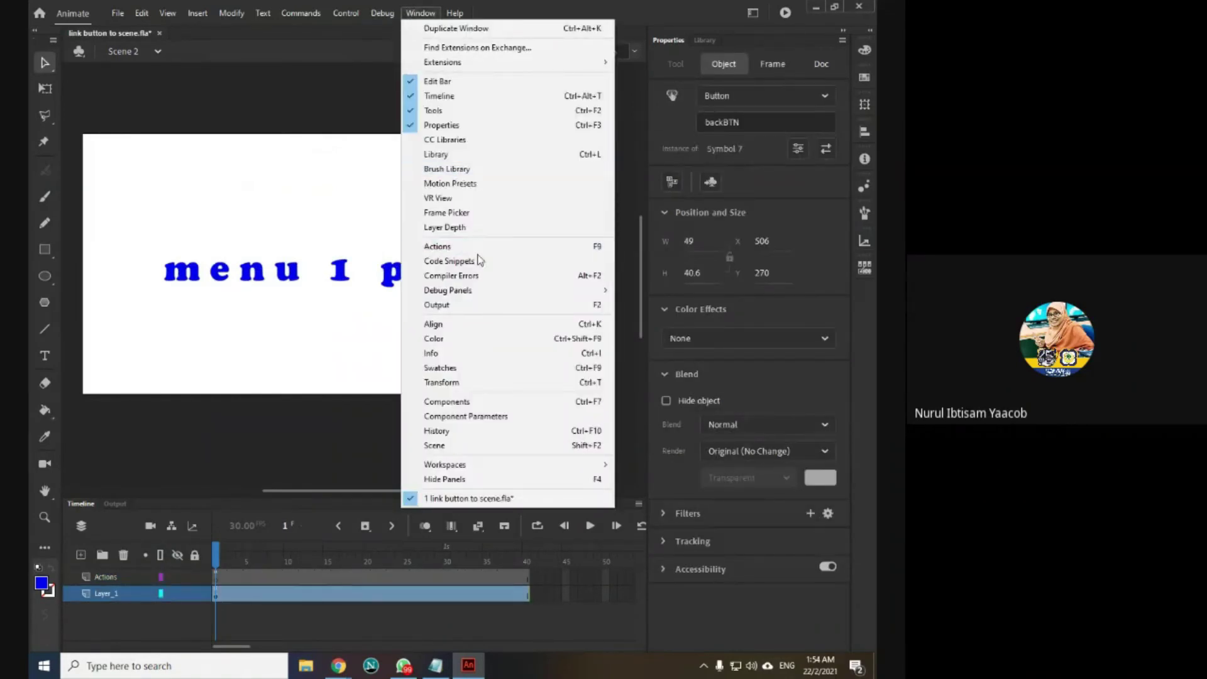
click(542, 261)
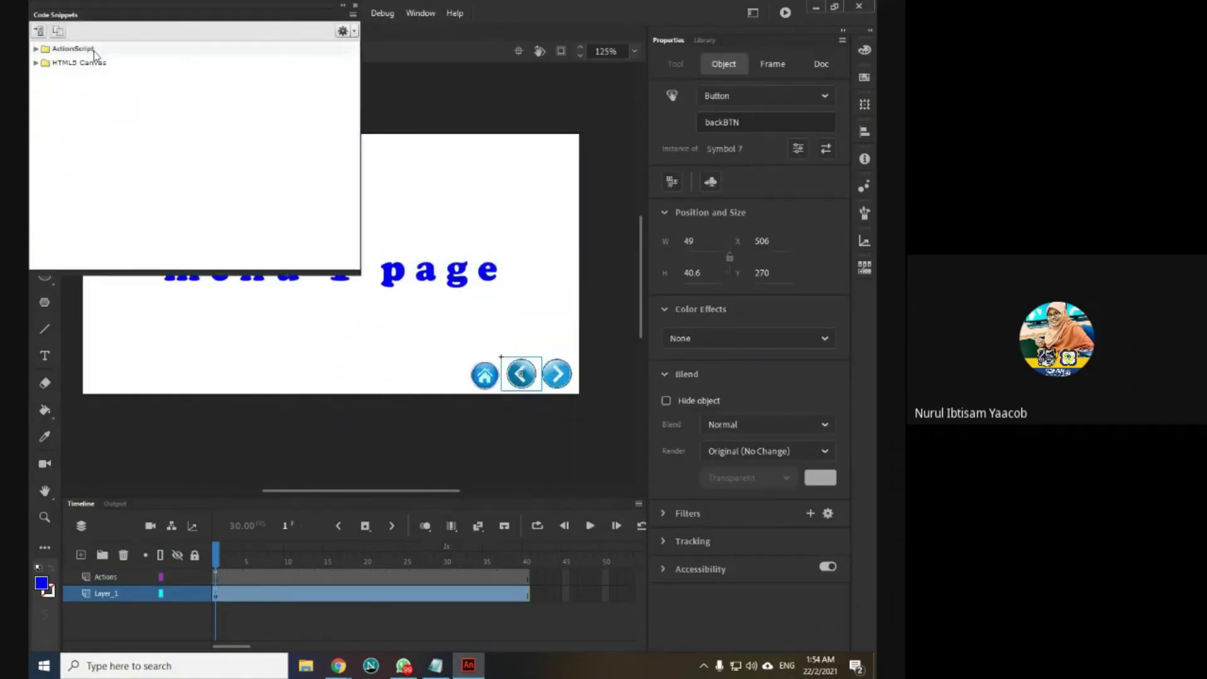
double_click(72, 48)
double_click(100, 76)
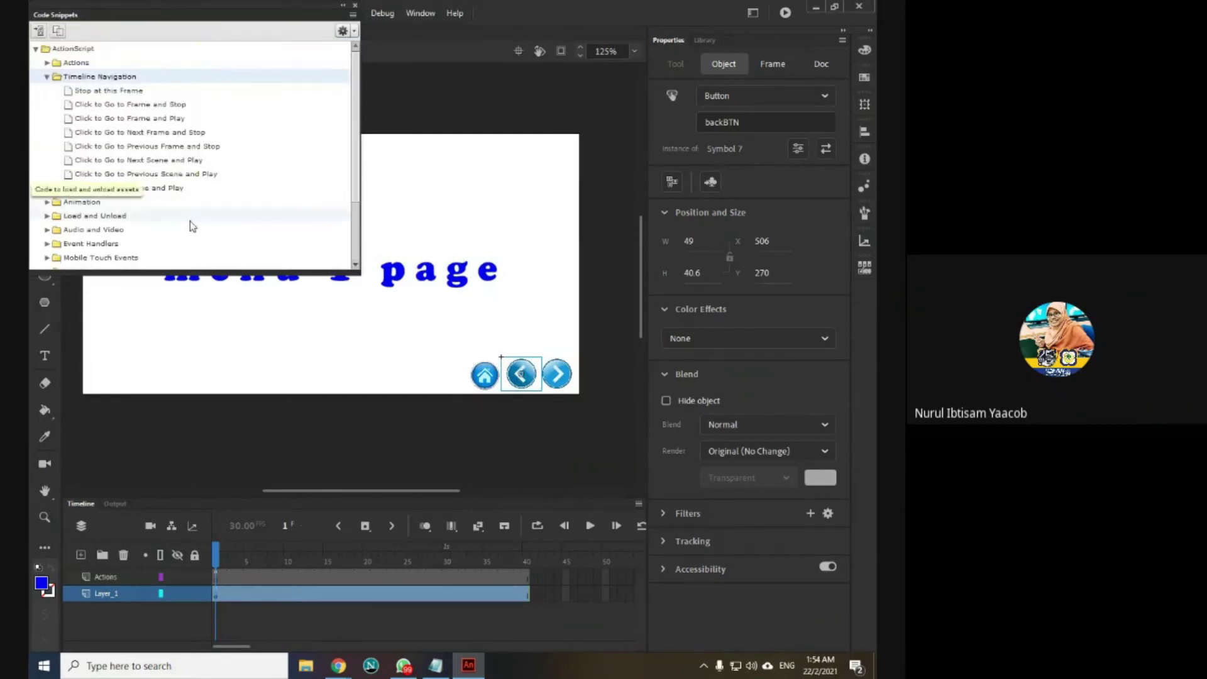
double_click(168, 179)
click(570, 7)
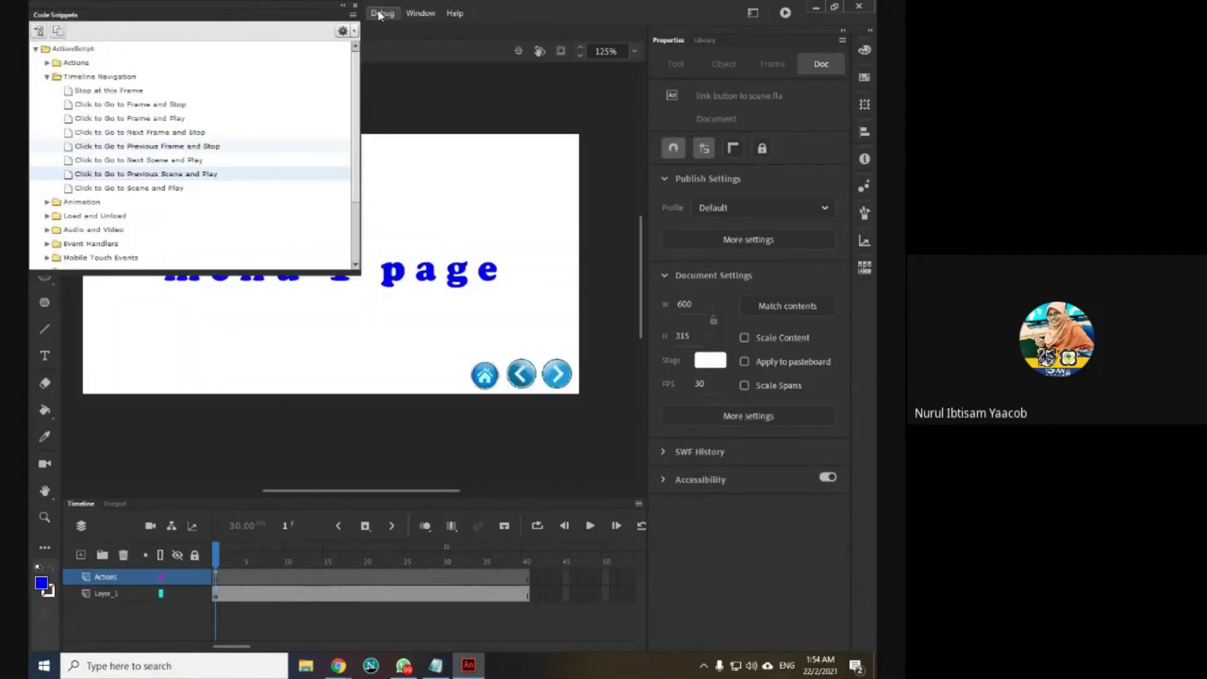
click(364, 11)
Step: Test the movie by going to the menu 1 page and returning with its back button, and close the preview
click(783, 16)
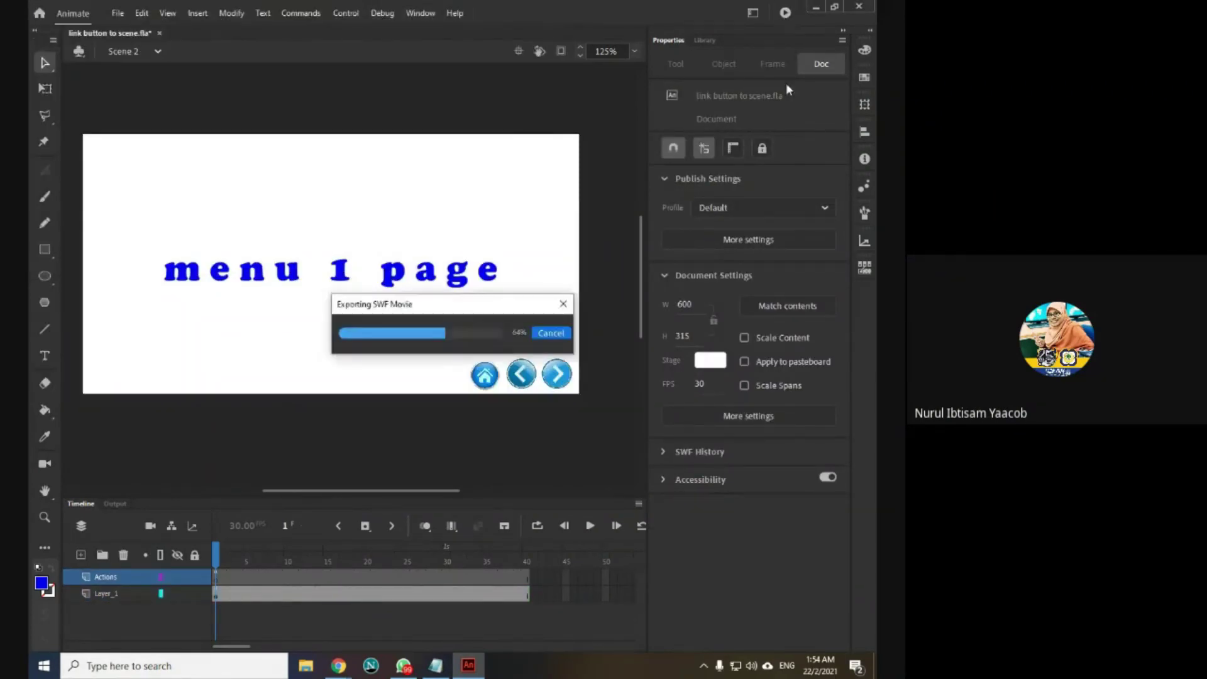
click(632, 414)
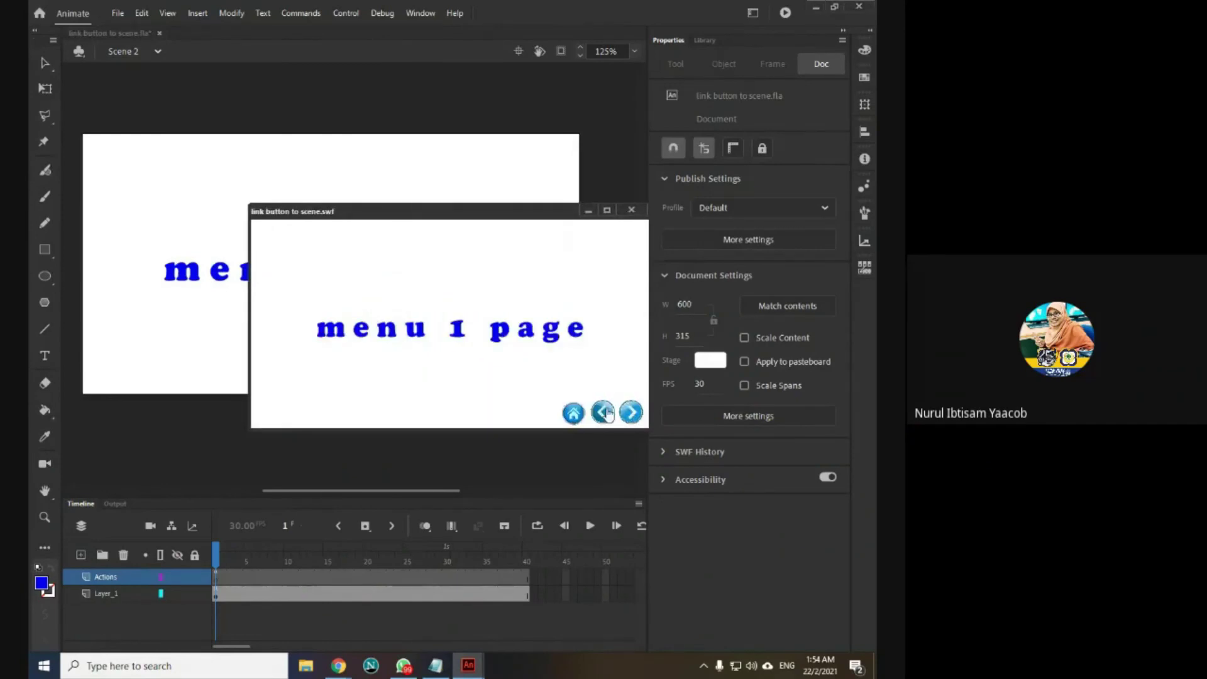
click(604, 413)
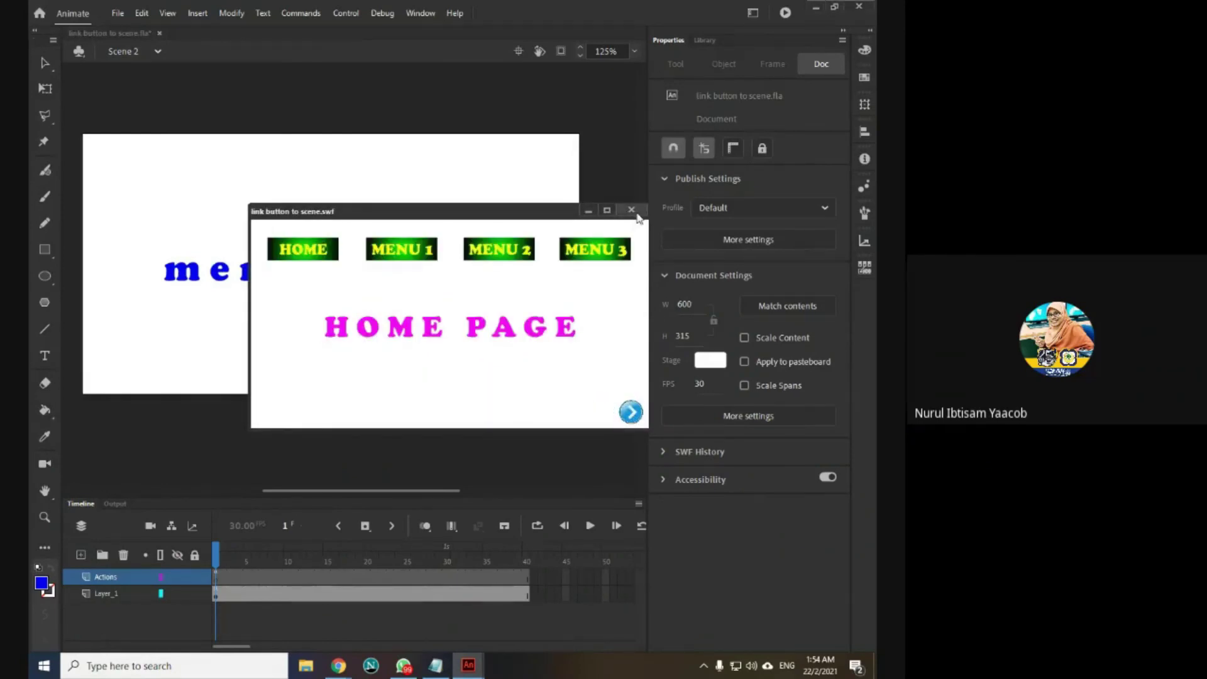
click(632, 209)
Step: Apply the ActionScript timeline navigation snippet "Click to Go to Next Scene and Play" to Scene 2's nextBTN and close the code windows
click(556, 376)
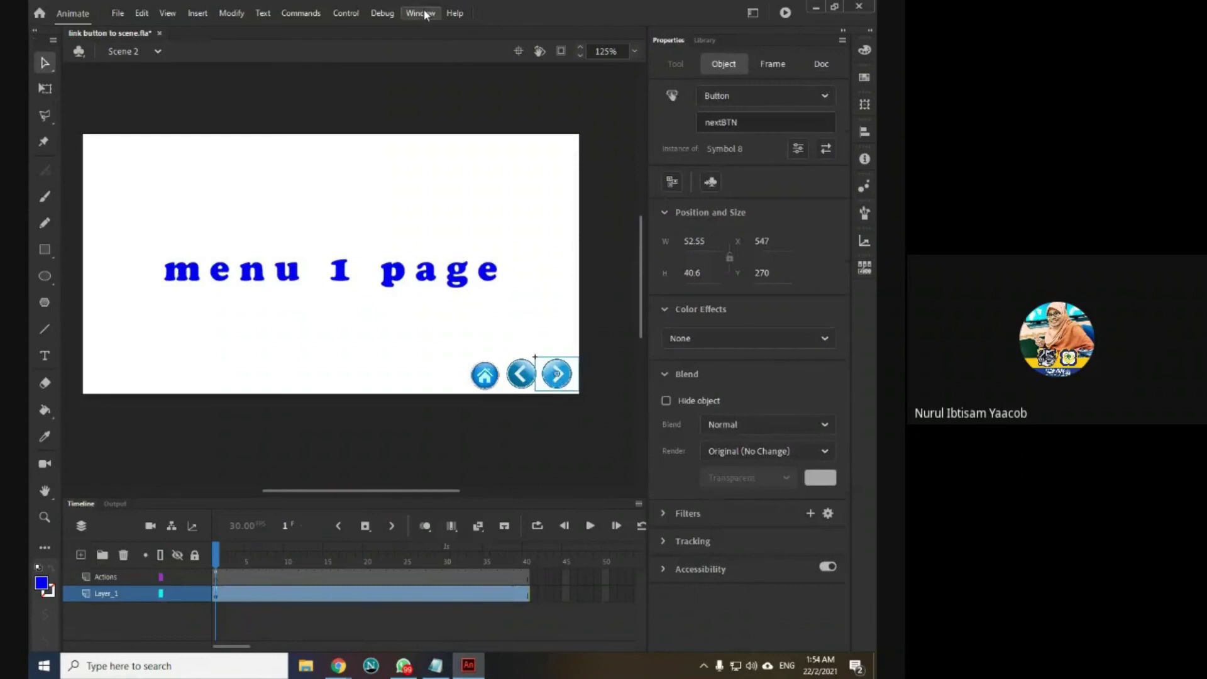
click(427, 18)
click(493, 264)
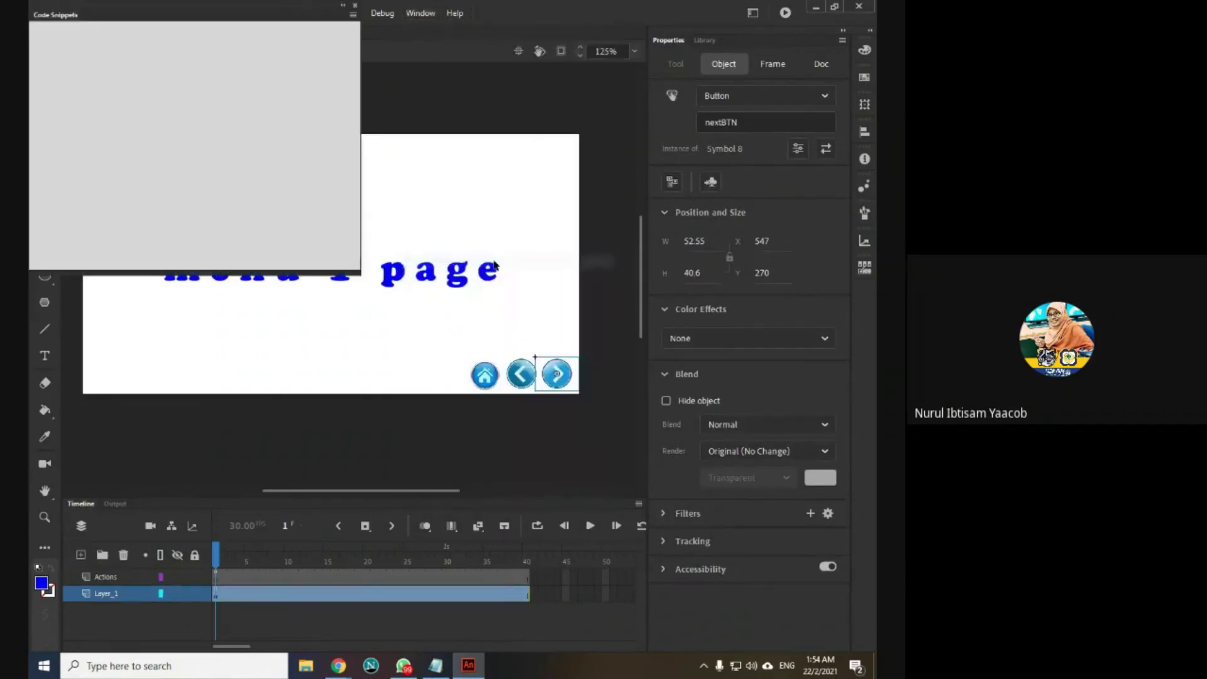
double_click(72, 49)
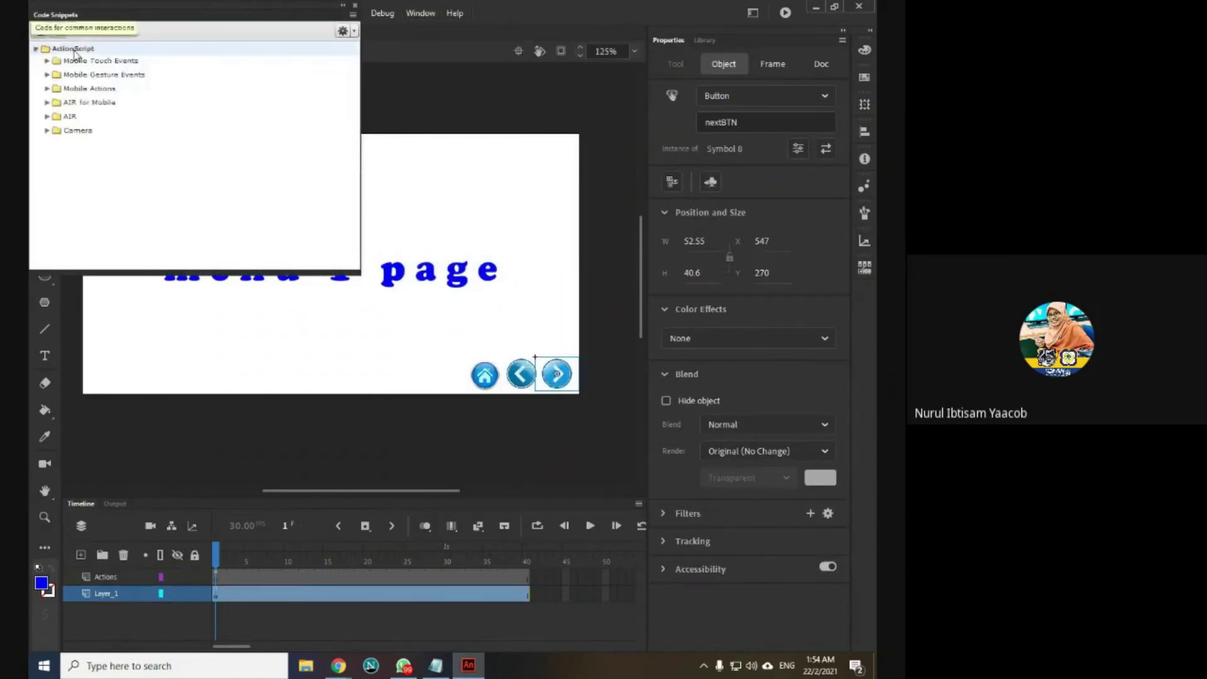
double_click(97, 77)
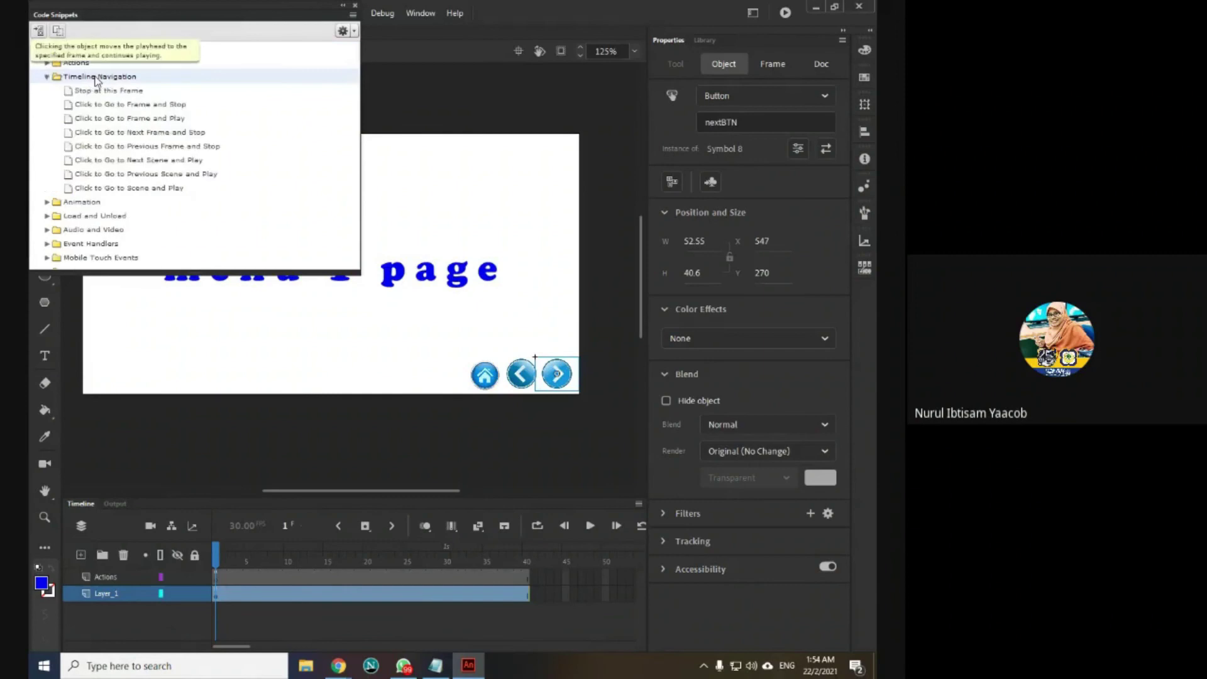
double_click(135, 161)
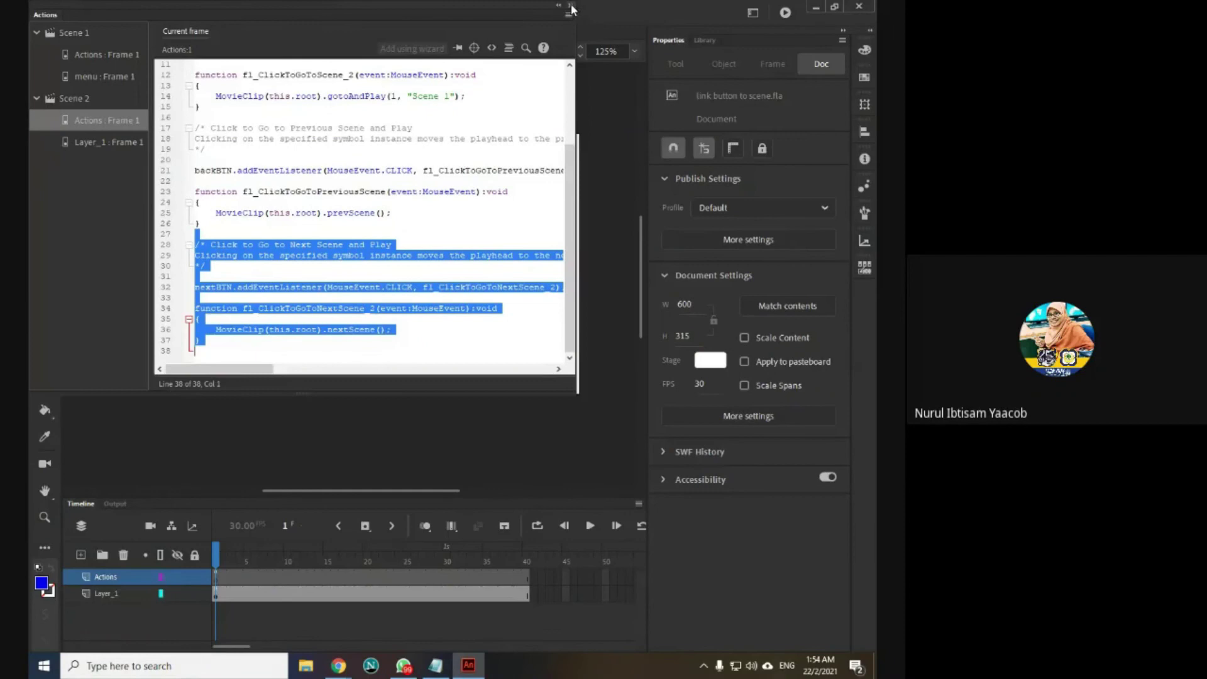
click(571, 6)
click(358, 7)
Step: Test the movie by following the next button on the menu 1 page, and close the preview
click(785, 14)
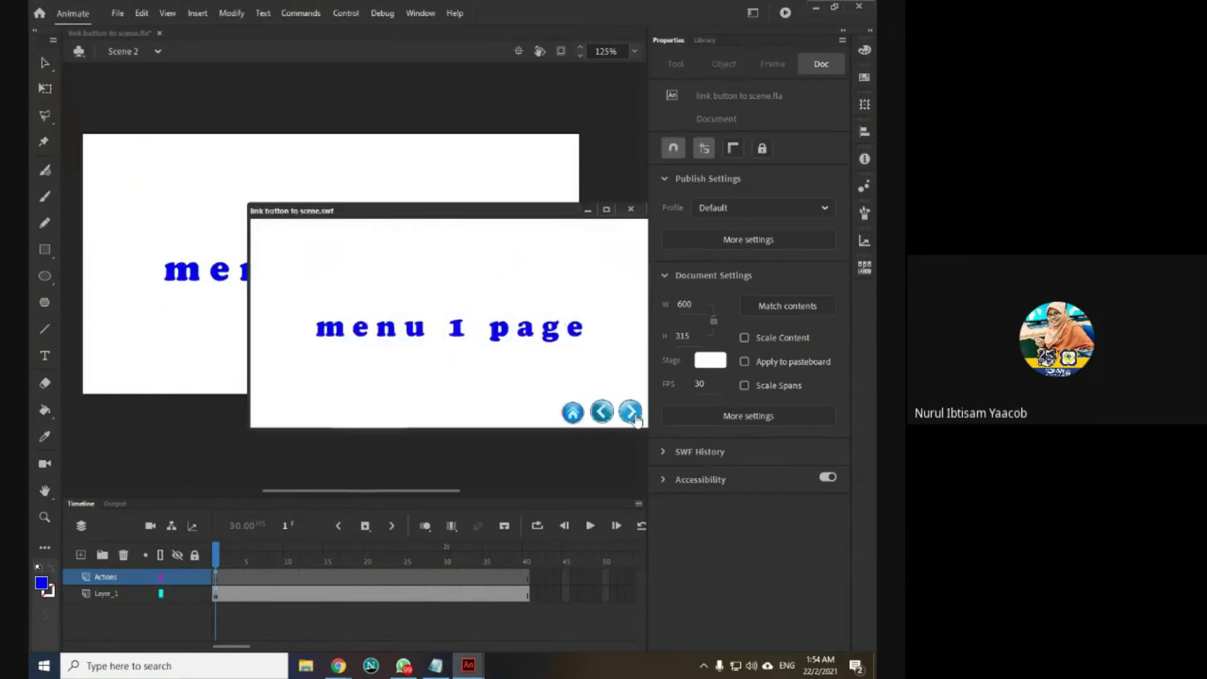
click(631, 412)
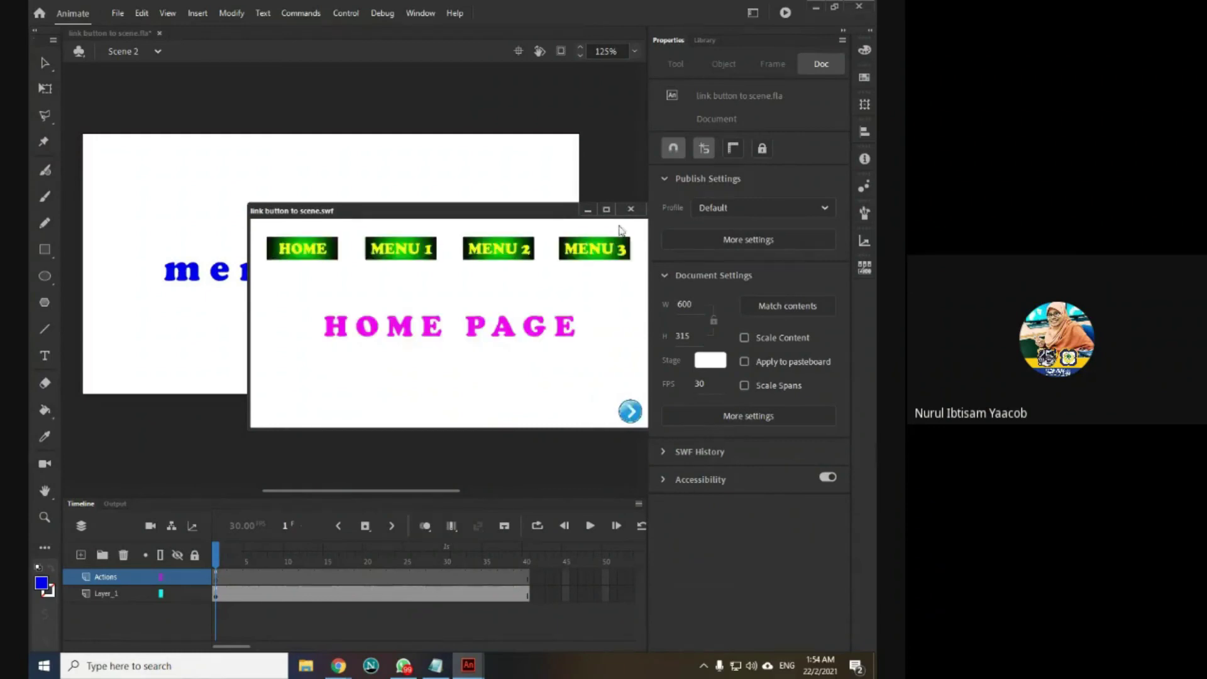
click(631, 208)
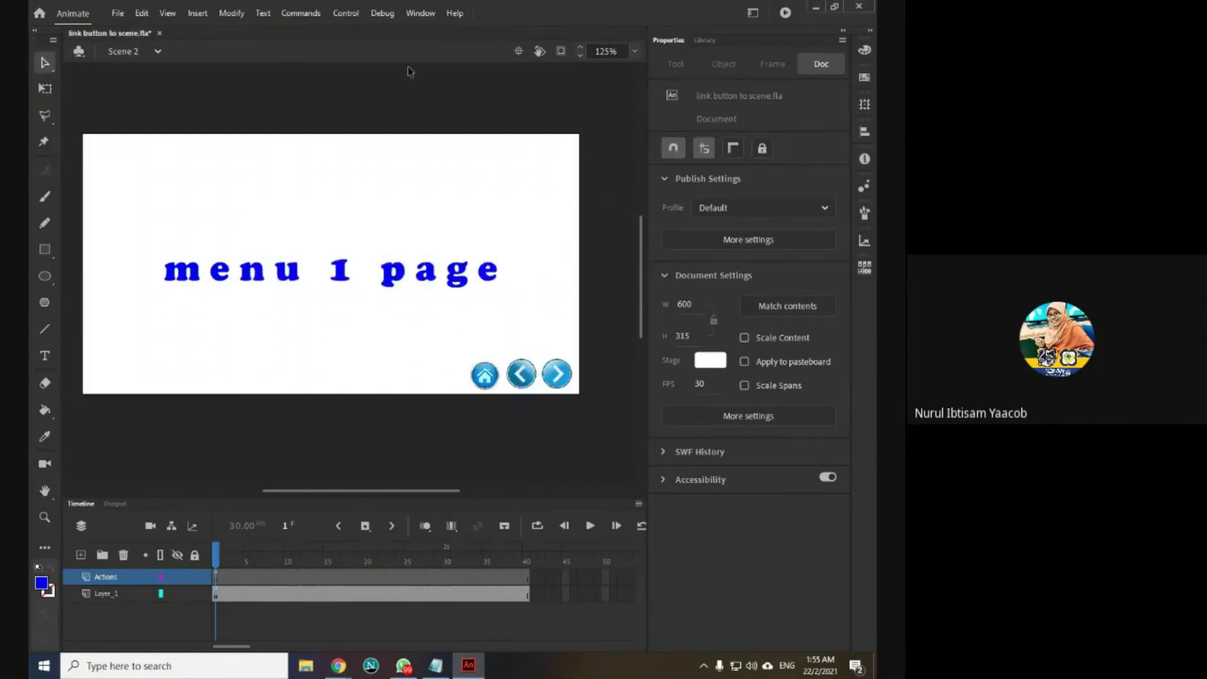
Step: Apply the ActionScript timeline navigation snippet "Click to Go to Scene and Play" to Scene 3's homeBTN at frame 40
click(137, 56)
click(143, 119)
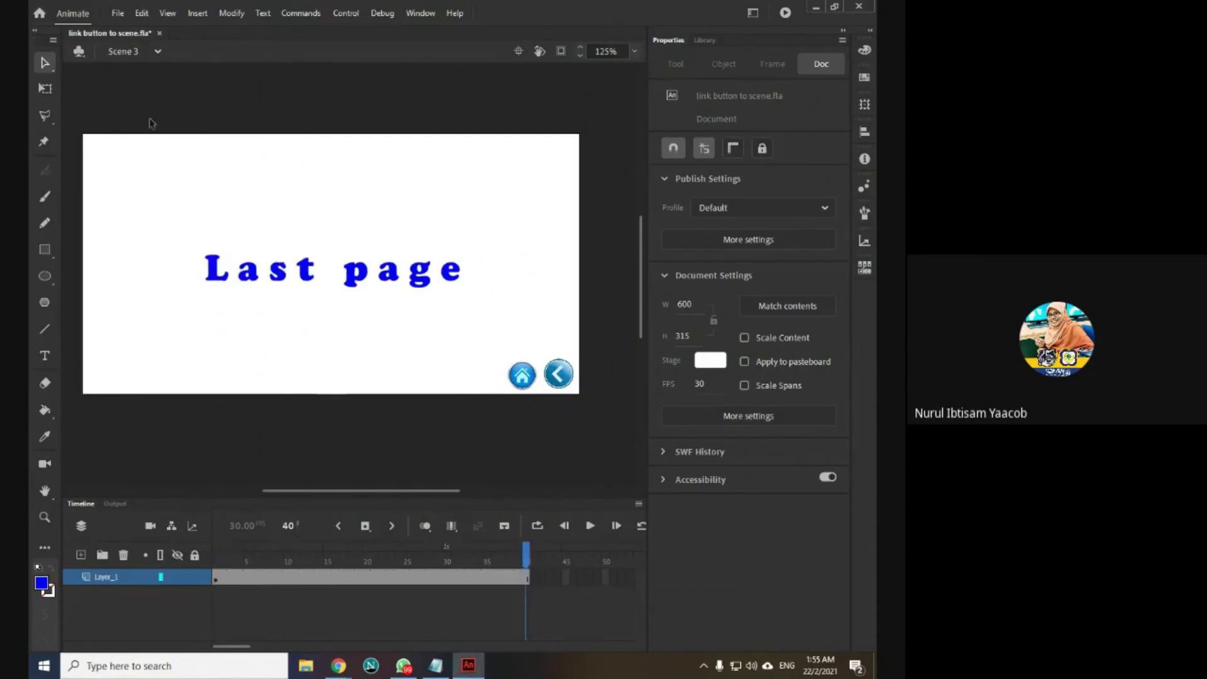
click(522, 377)
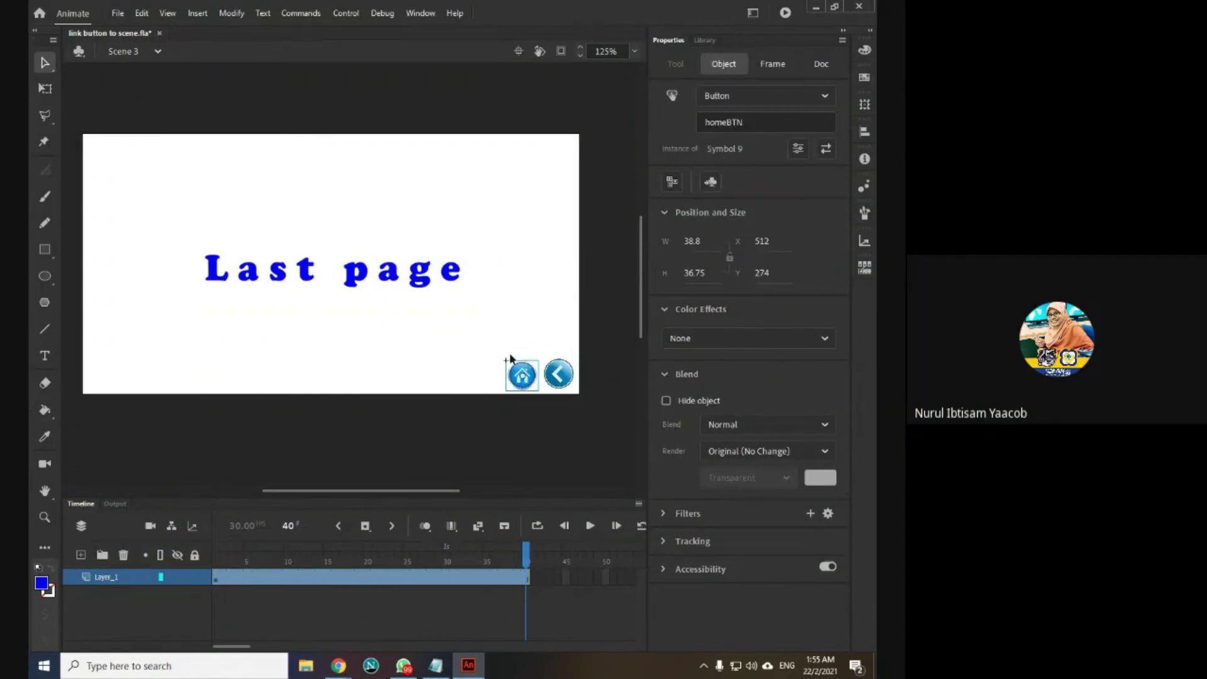
click(420, 13)
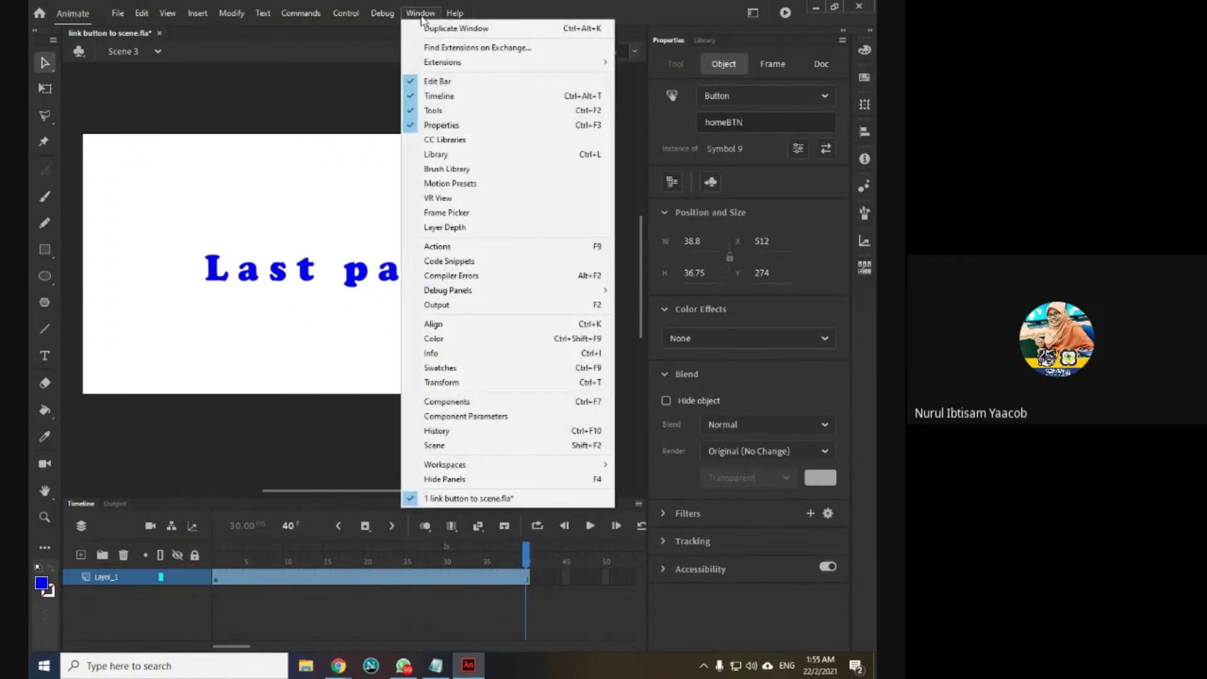
click(489, 264)
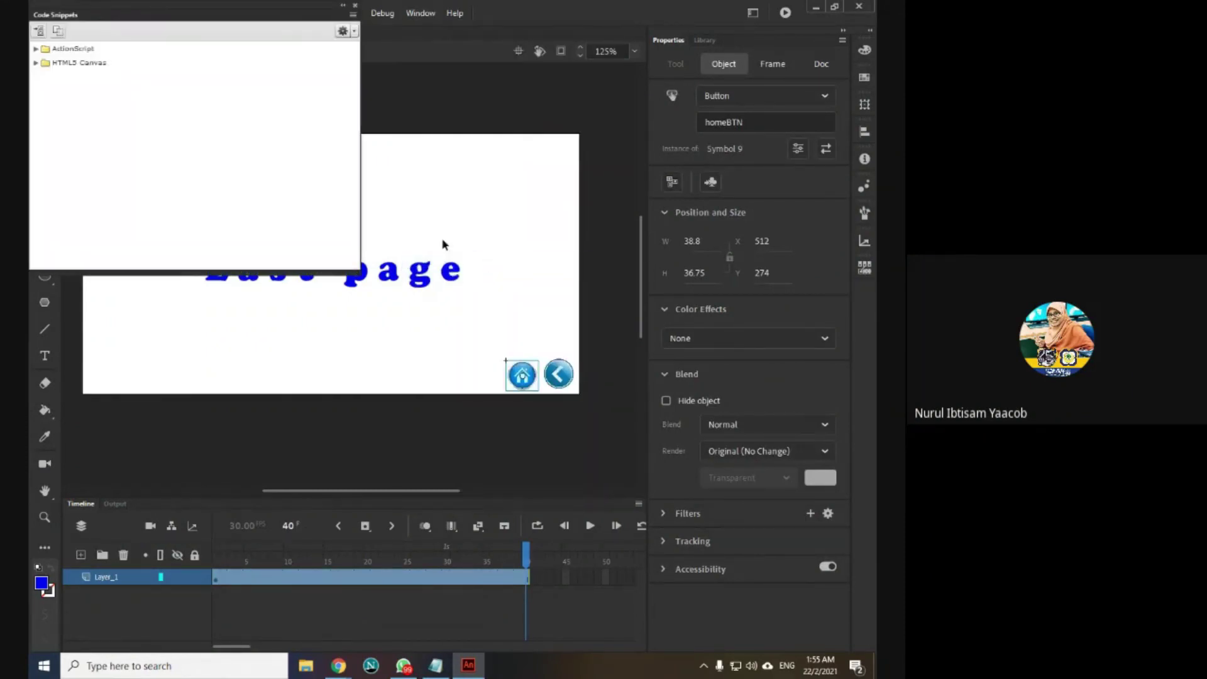
double_click(97, 54)
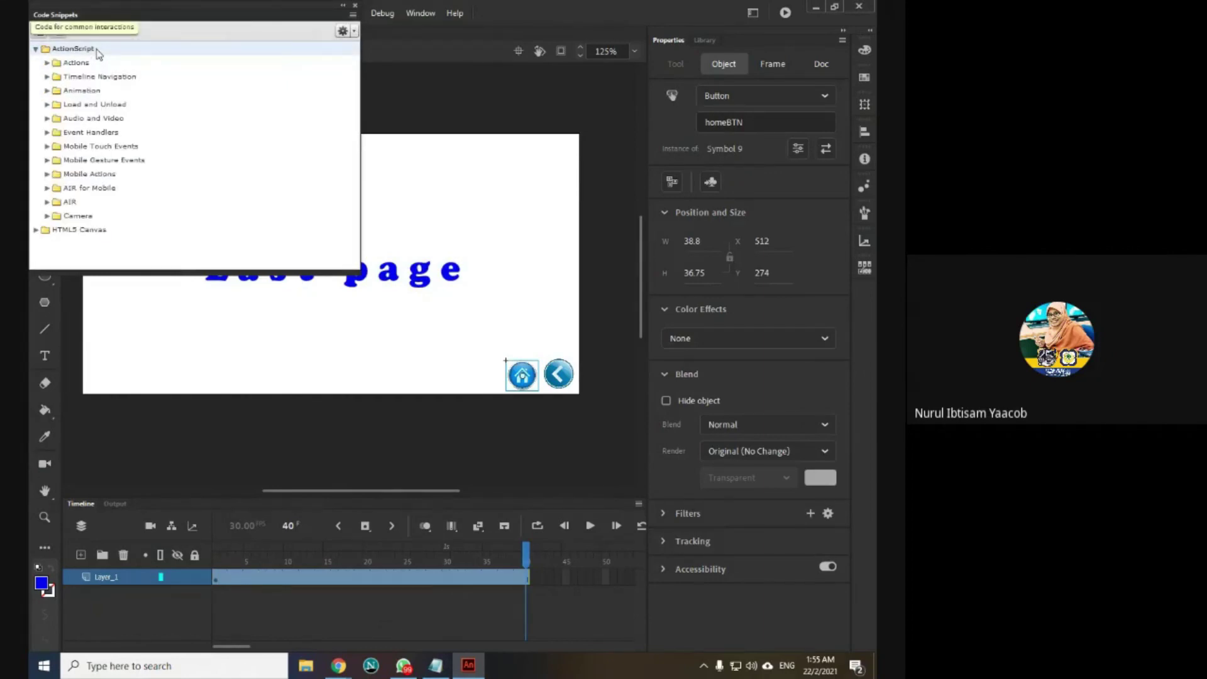
double_click(120, 78)
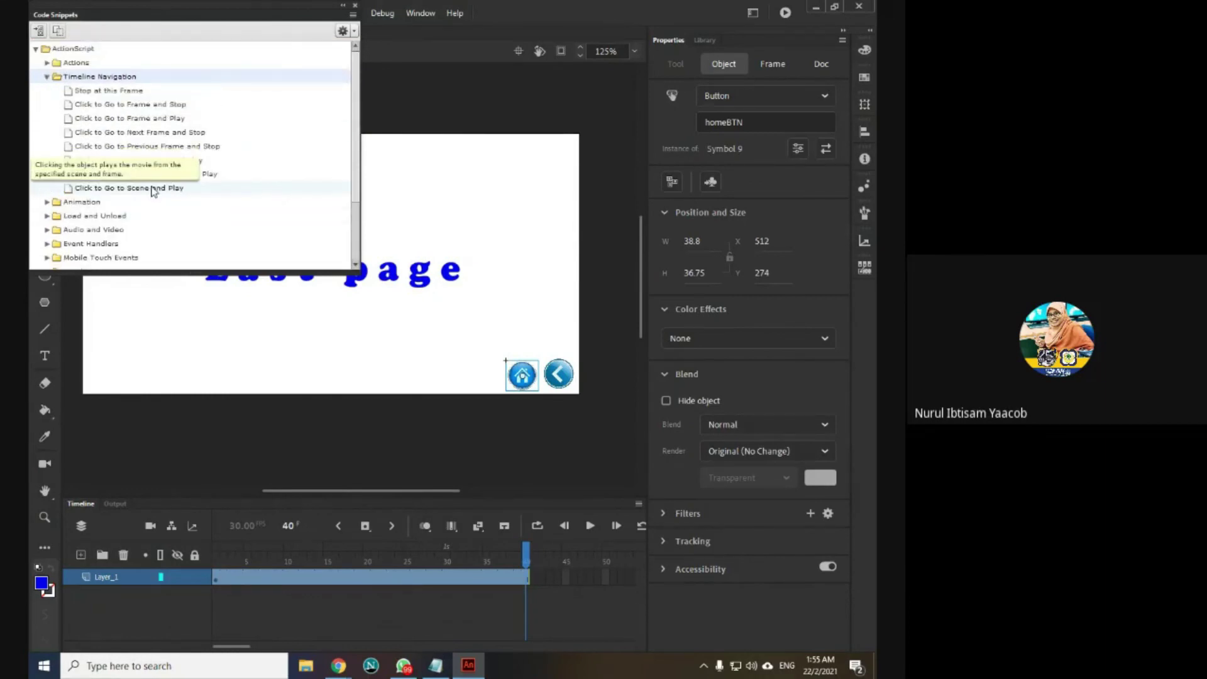
double_click(152, 188)
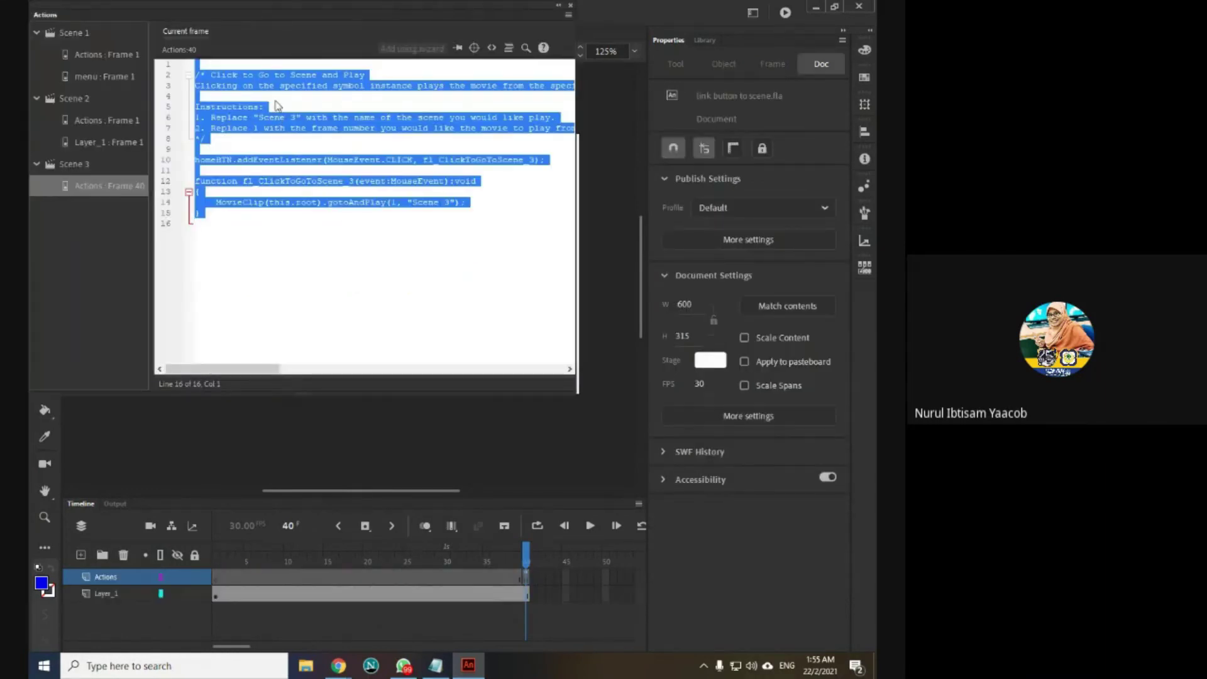
Step: Replace the comment in Scene 3's frame 40 code with stop();, set the home button's target to "Scene 1", and close the code windows
click(277, 112)
drag(217, 149, 185, 86)
text(stop();)
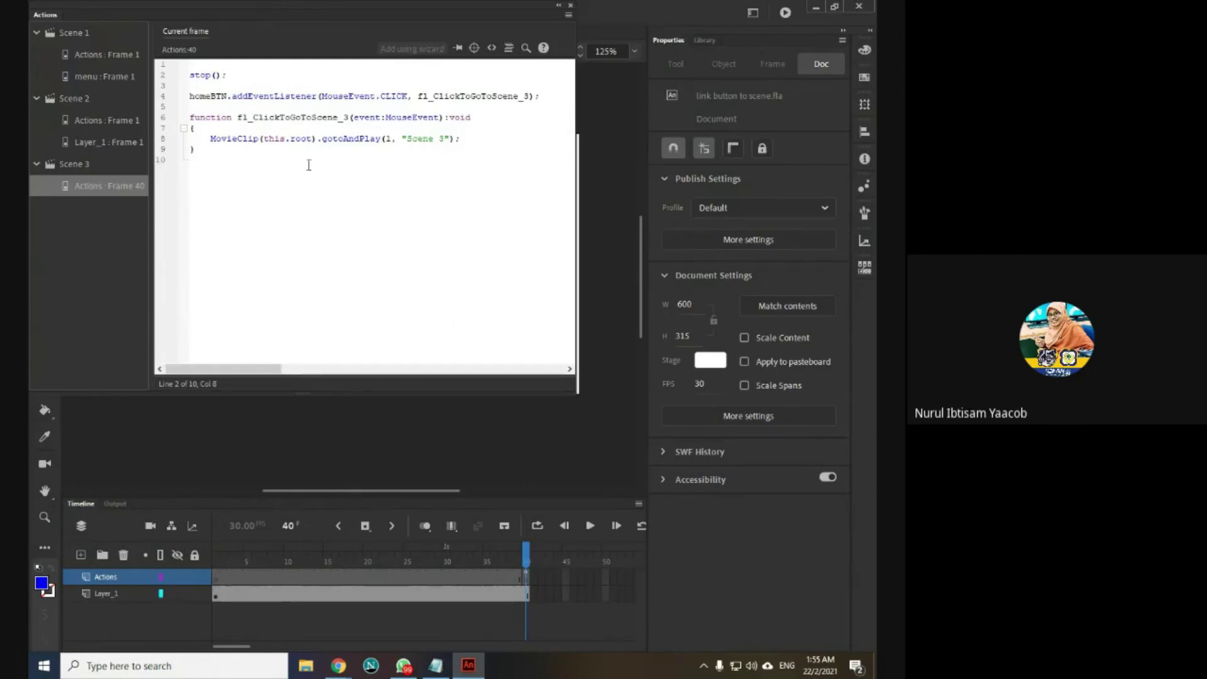
click(443, 140)
key(BackSpace)
text(1)
click(571, 5)
click(351, 22)
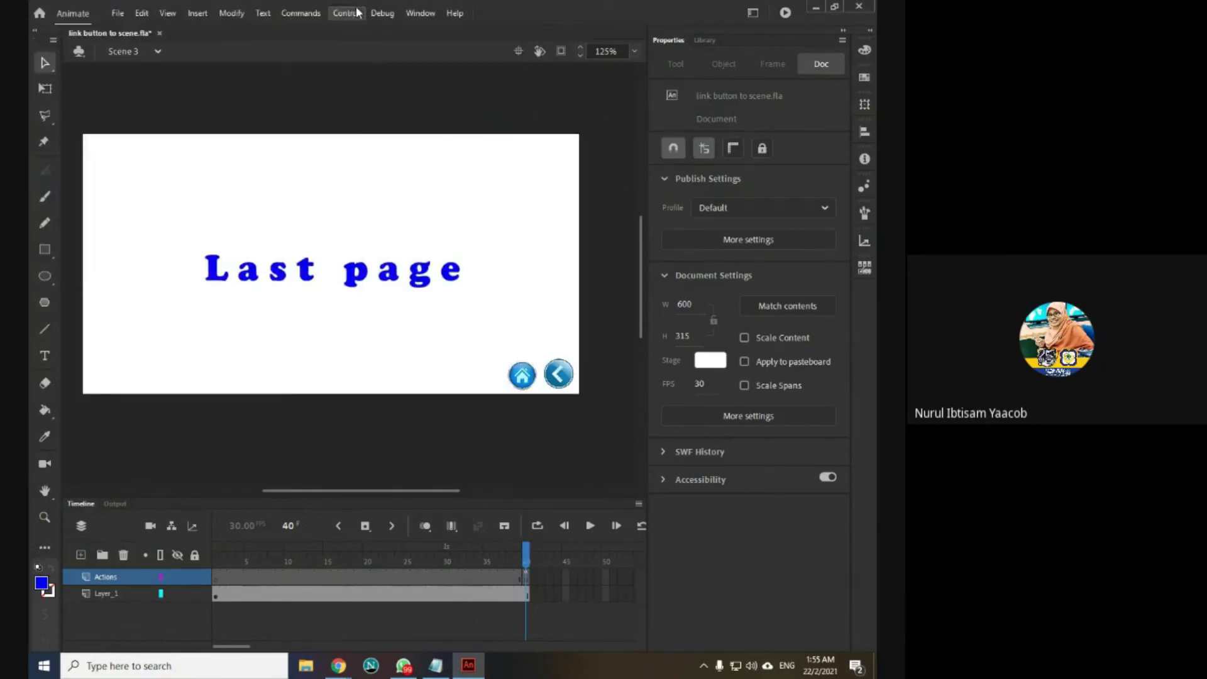
Step: Test the movie by advancing to the last page and following its home button, and close the preview
click(785, 13)
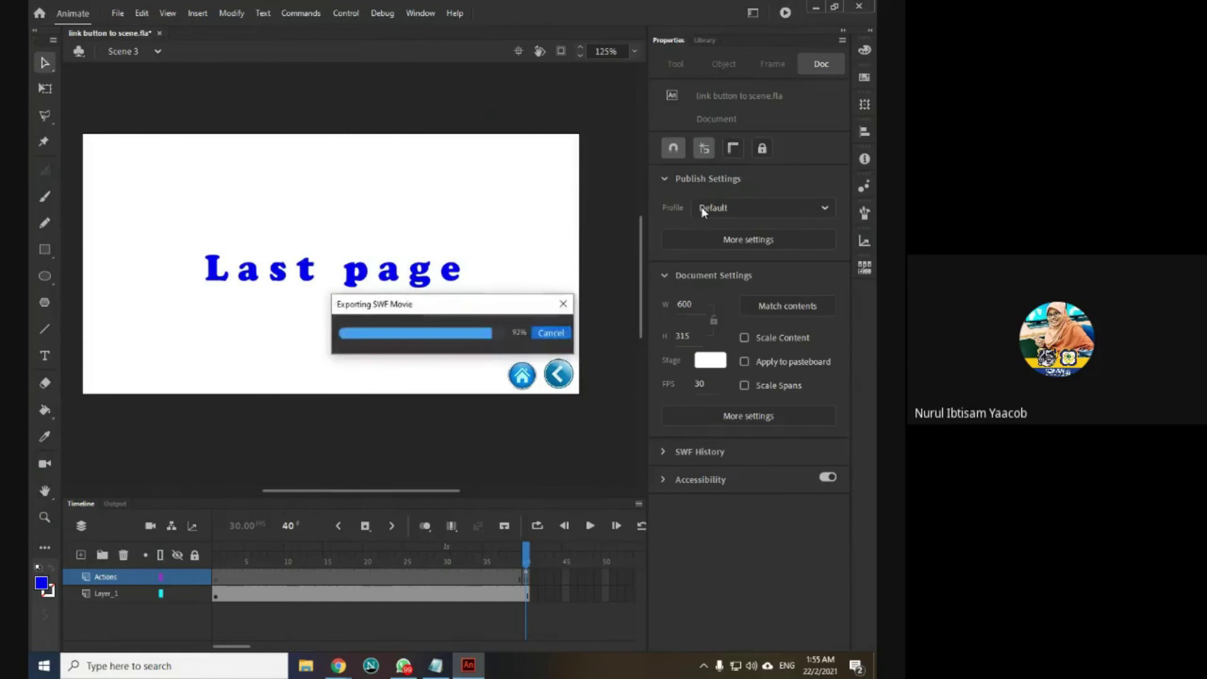
click(625, 409)
click(628, 410)
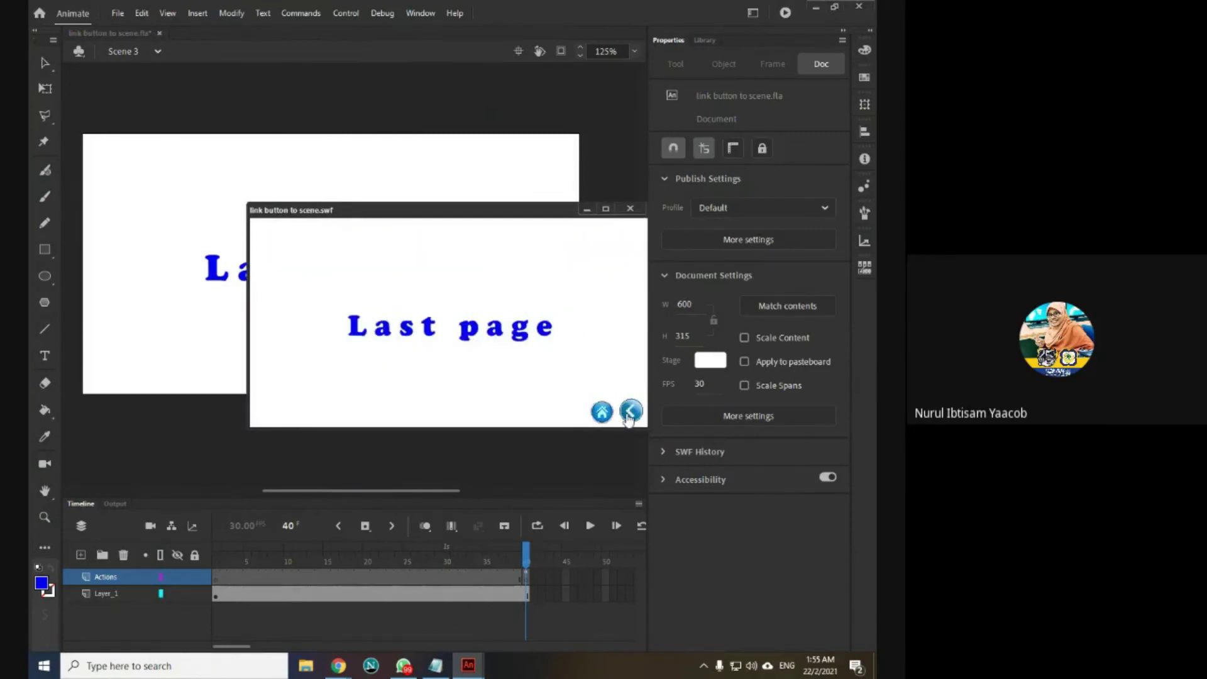
click(602, 410)
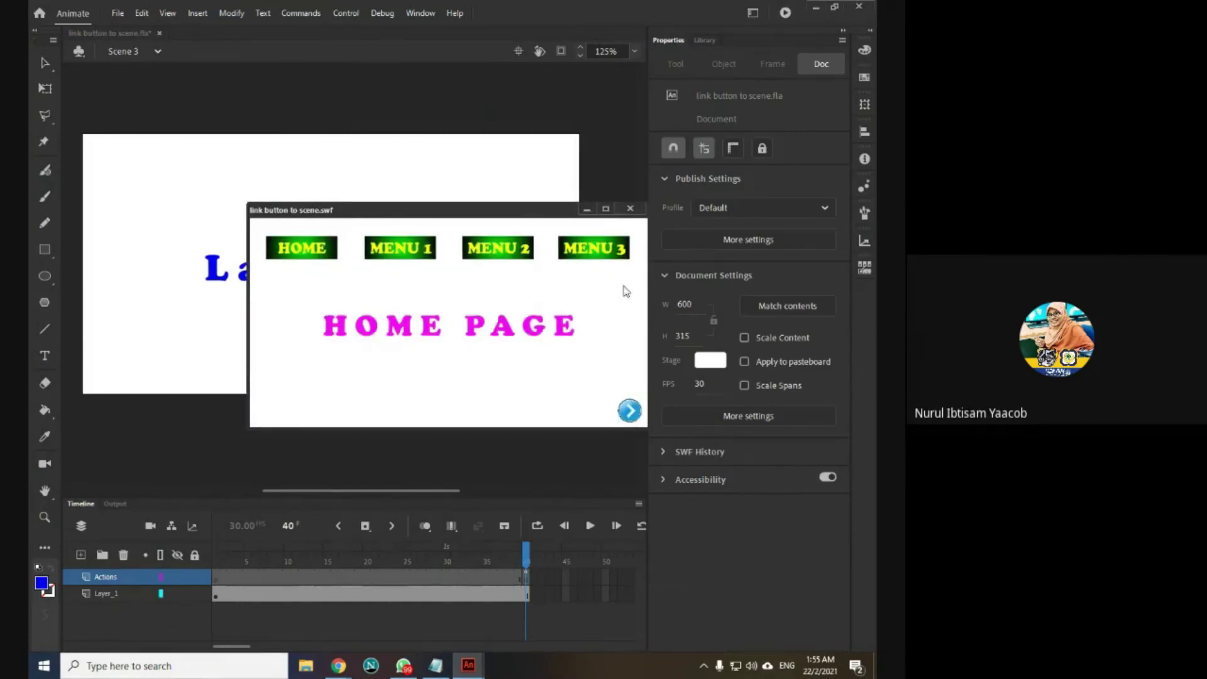
click(630, 208)
Step: Apply the ActionScript timeline navigation snippet "Click to Go to Previous Scene and Play" to Scene 3's backBTN and close the code windows
click(559, 375)
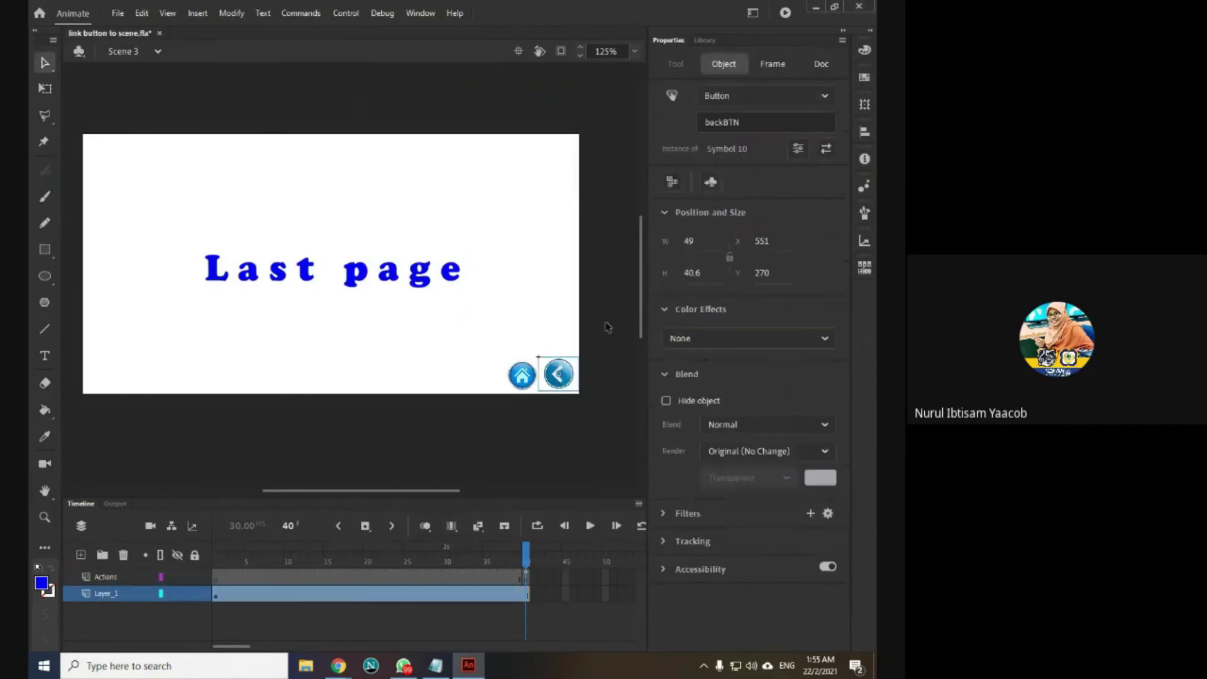
click(420, 12)
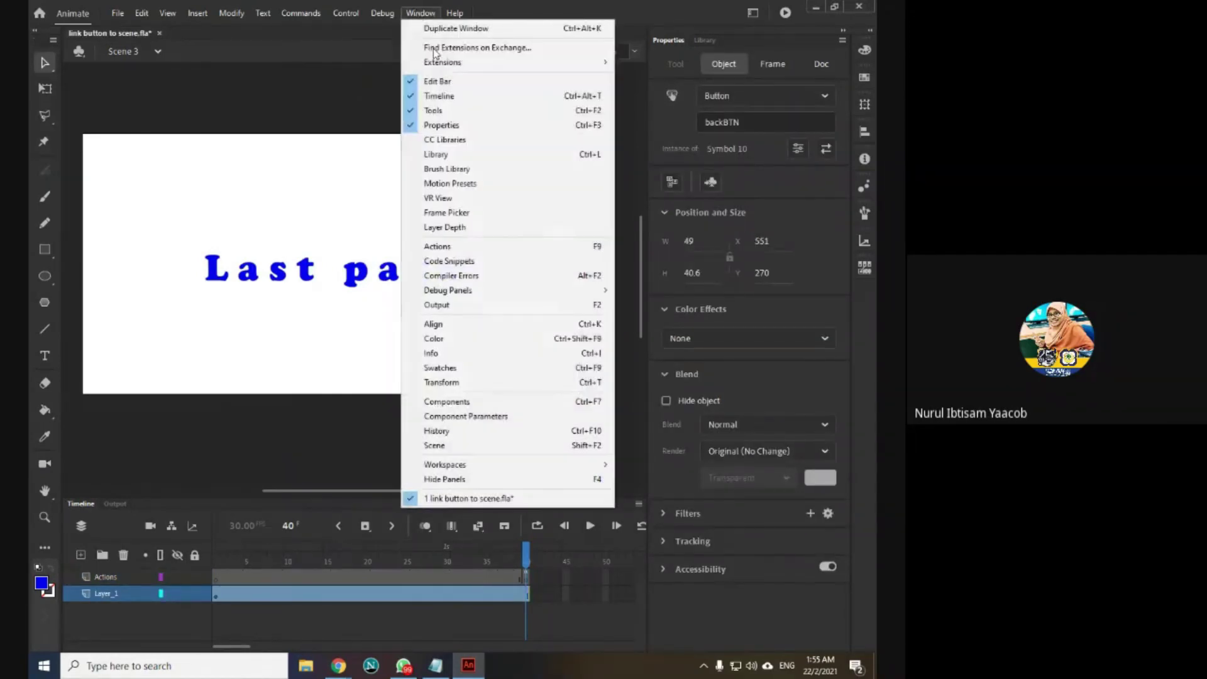
click(476, 262)
double_click(70, 49)
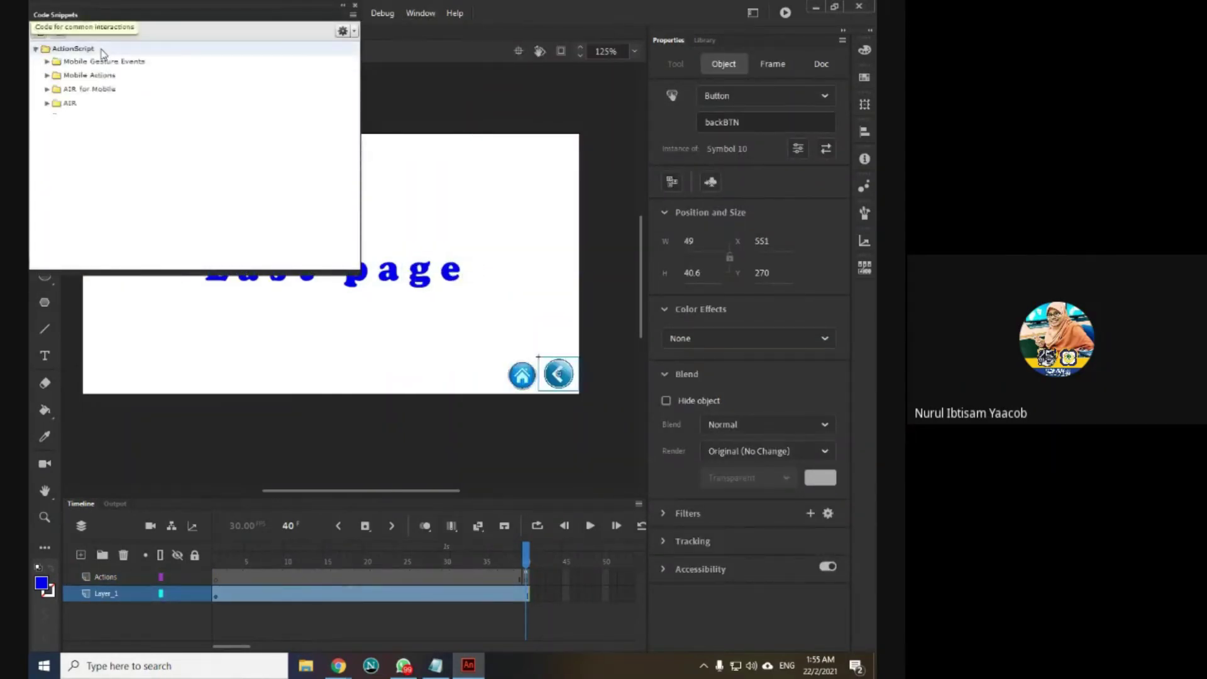
double_click(104, 77)
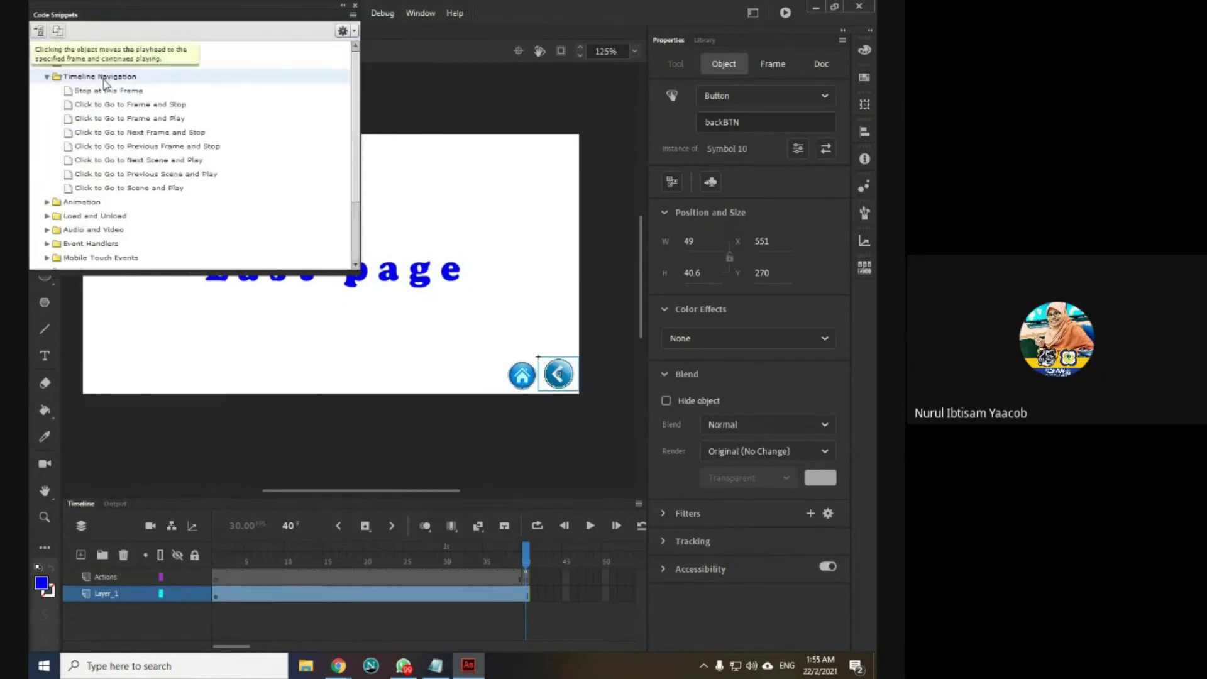
double_click(148, 174)
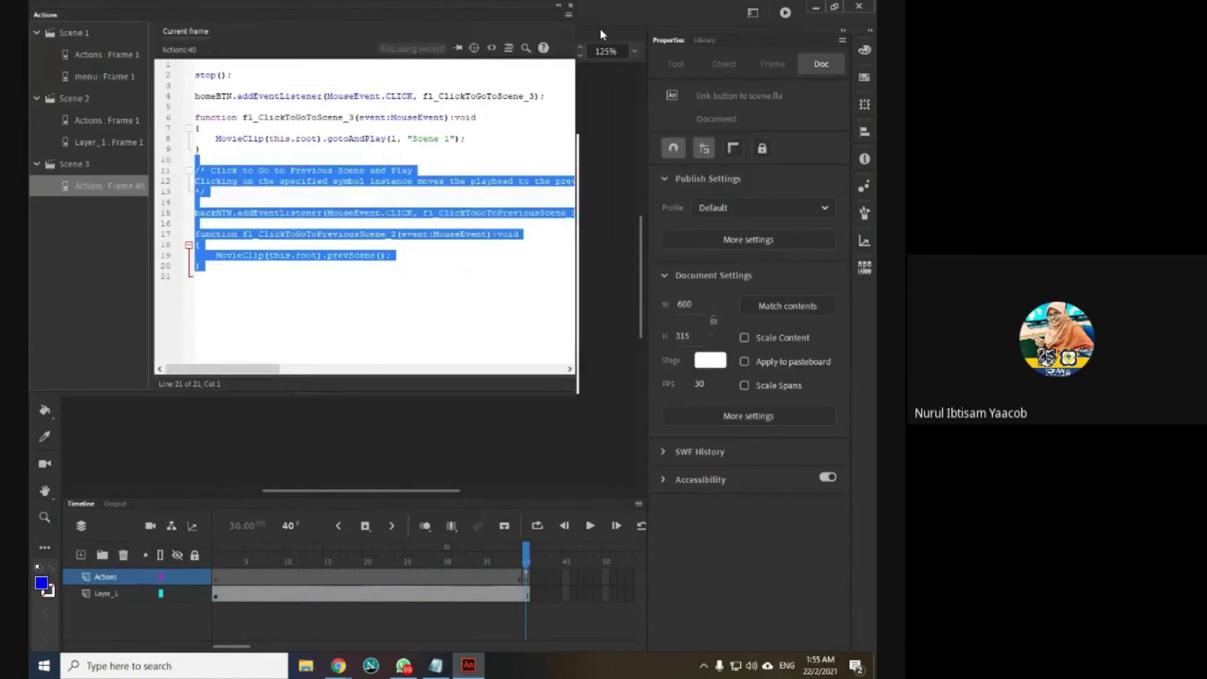
click(571, 6)
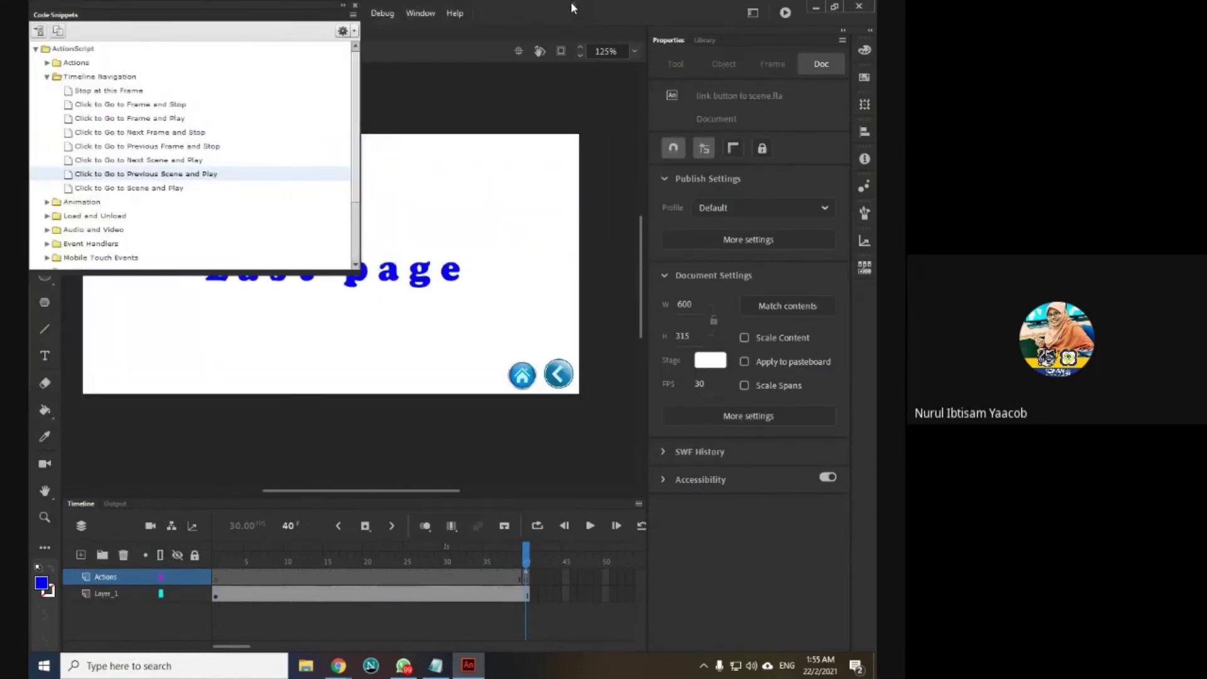
click(358, 7)
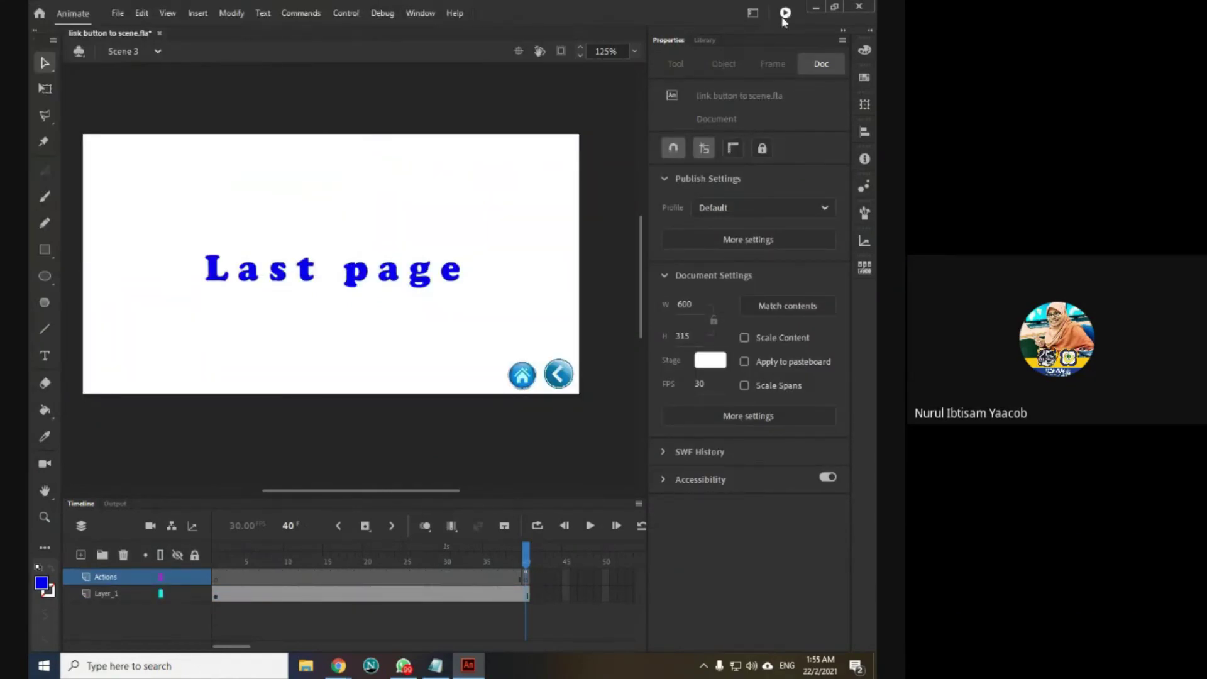
Step: Test the movie in a maximized preview, going to the menu 1 page and trying its home and back buttons
click(786, 13)
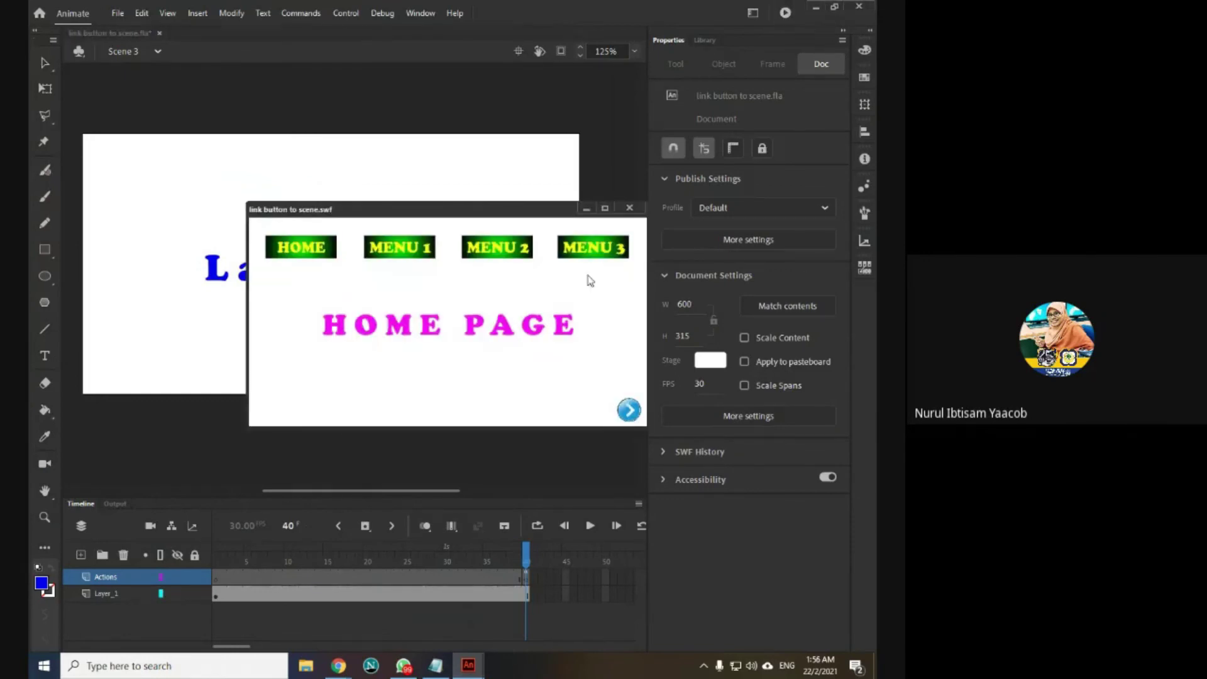
click(606, 208)
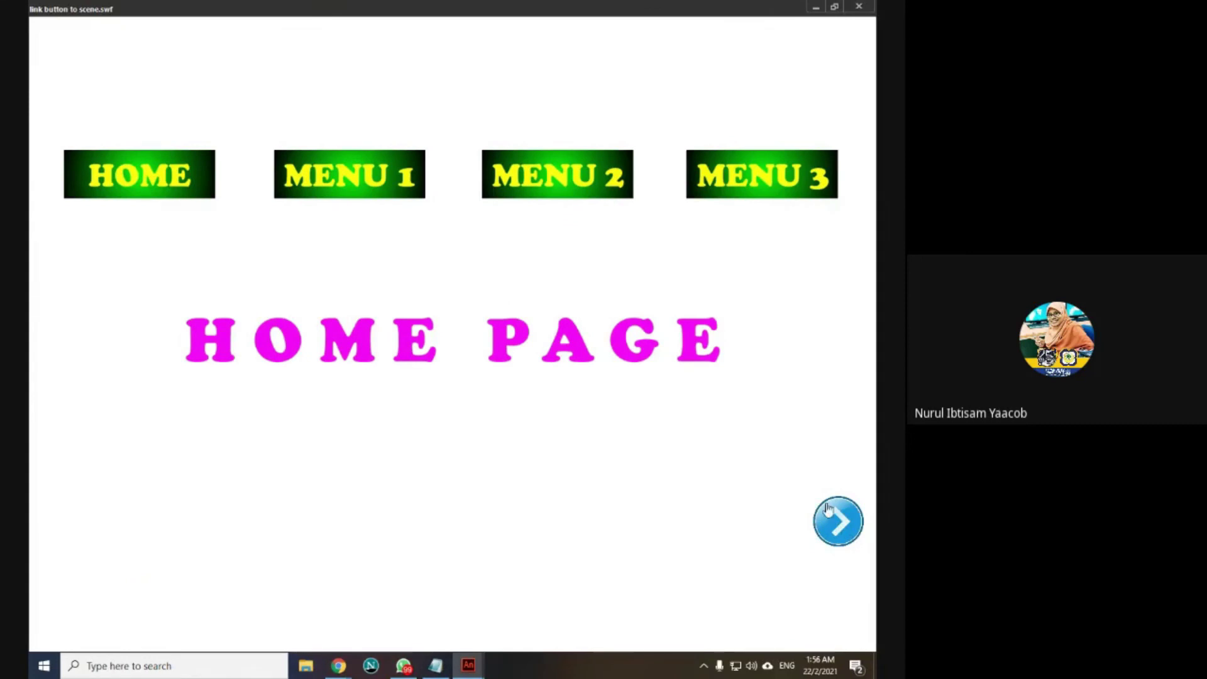
click(843, 519)
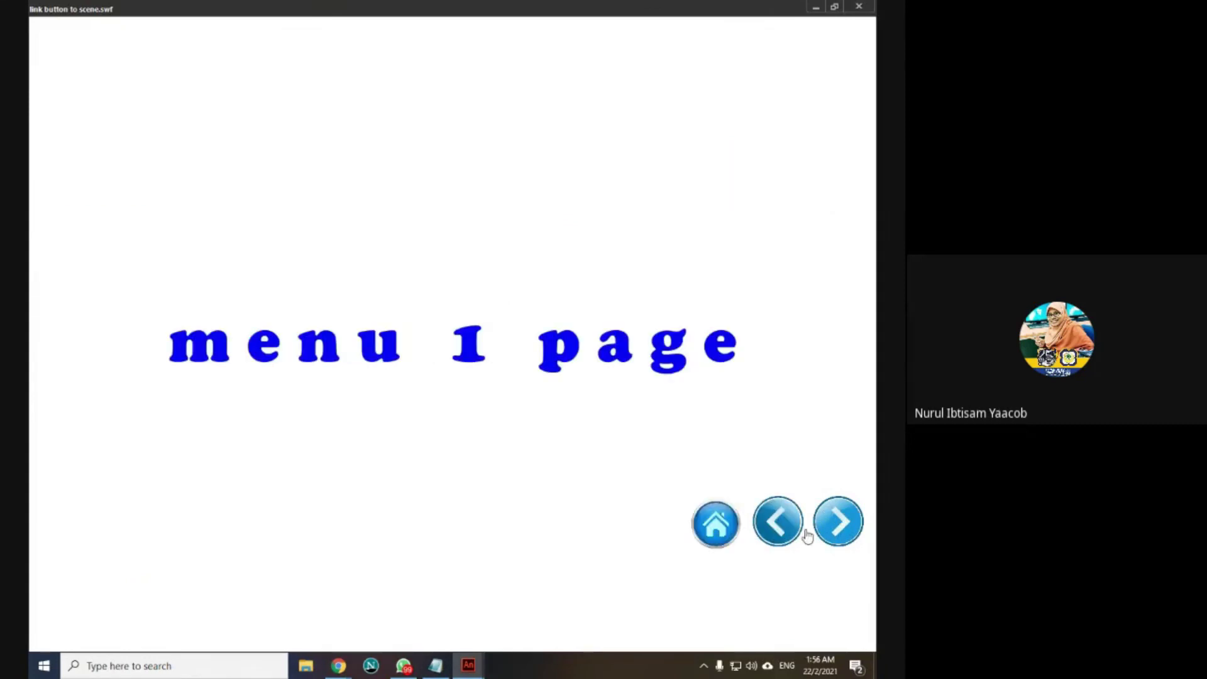
click(714, 521)
click(844, 527)
click(776, 521)
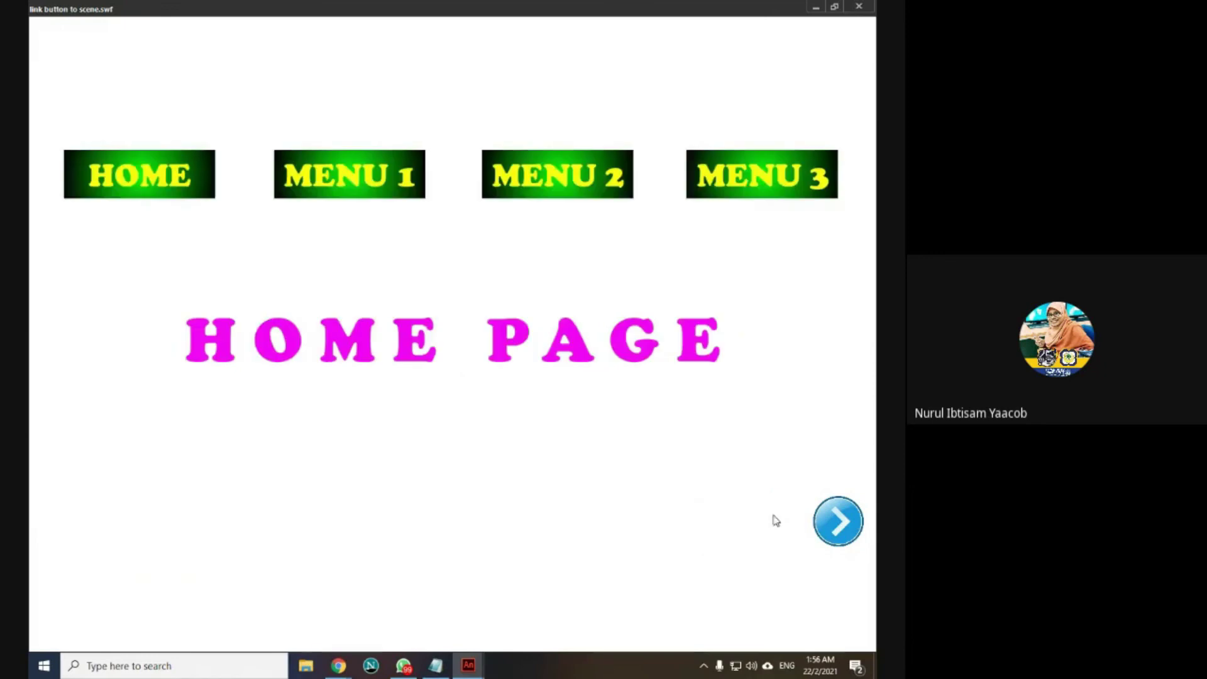
Step: Advance to the last page in the preview, test its home and back buttons, and return home from the menu 1 page
click(840, 529)
click(840, 523)
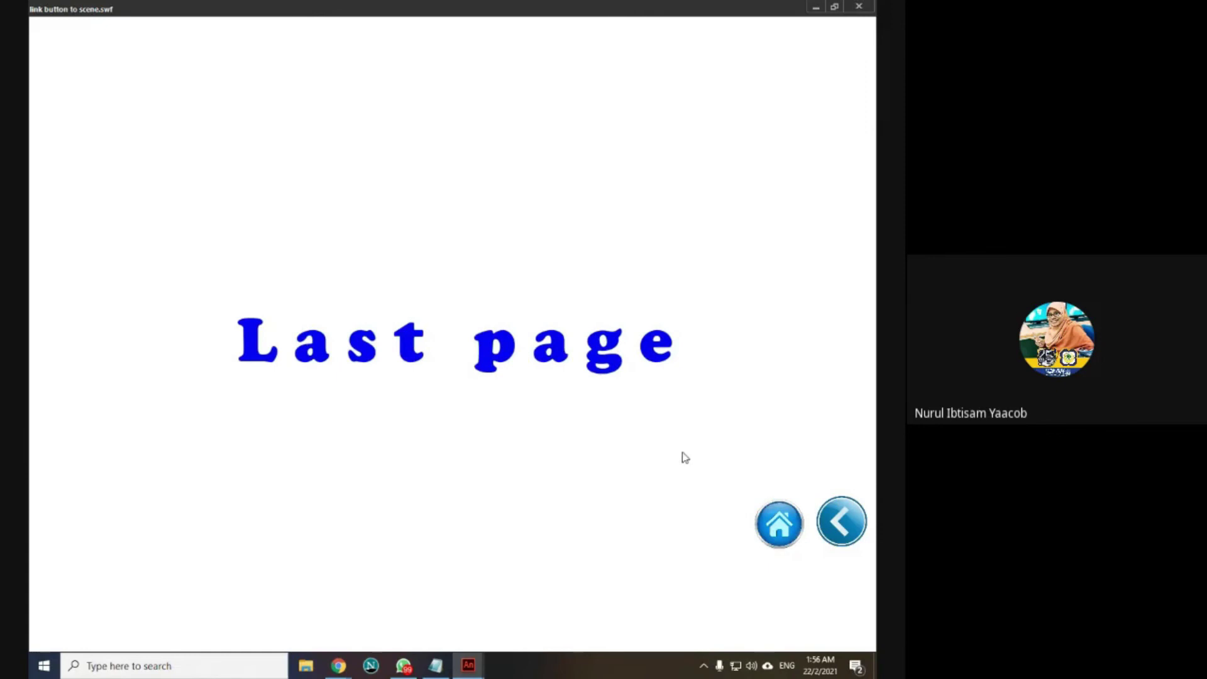
click(778, 522)
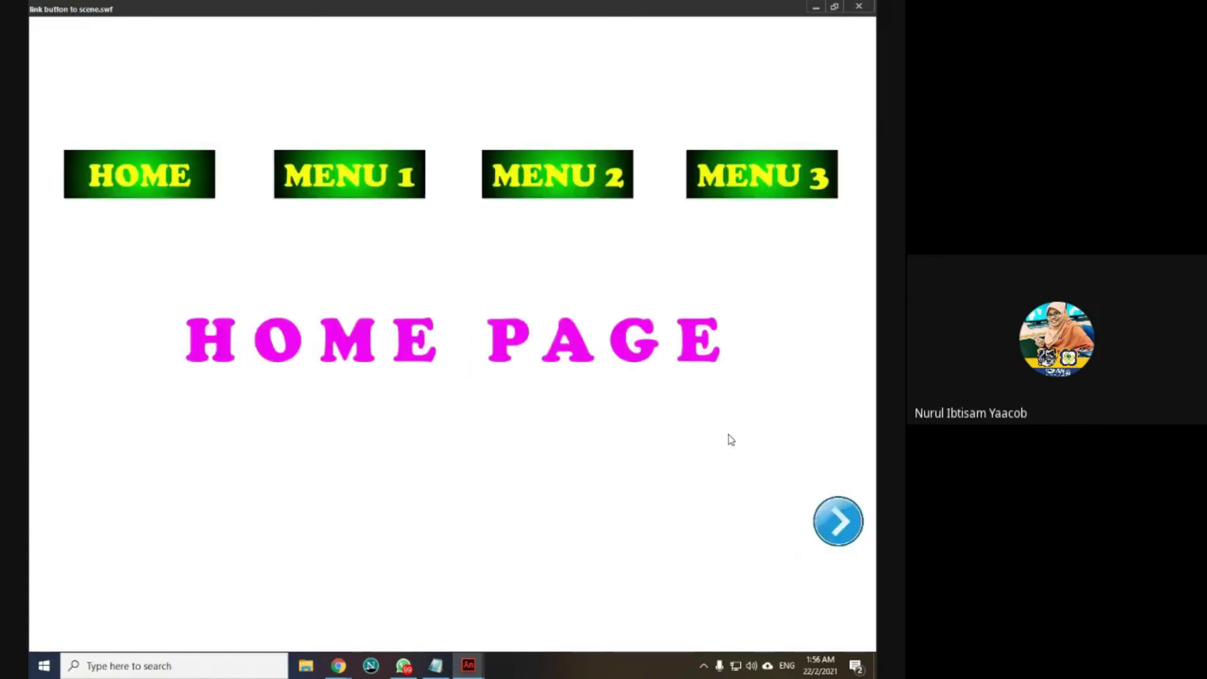
click(839, 522)
click(839, 522)
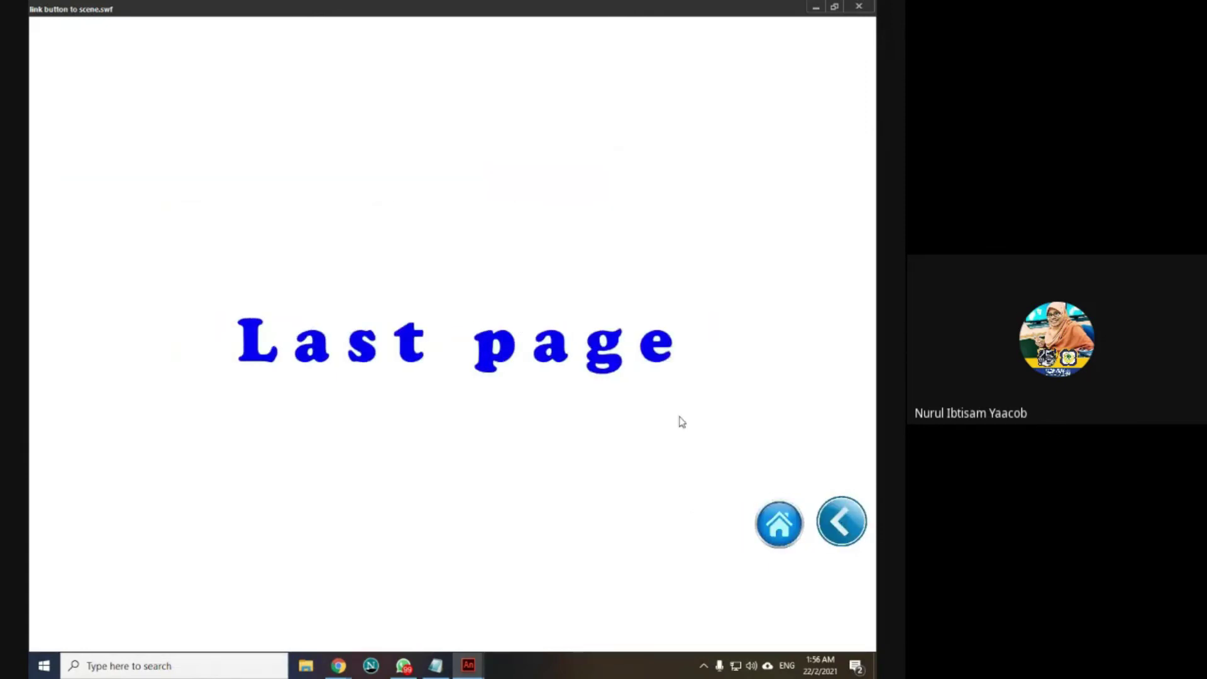
click(842, 522)
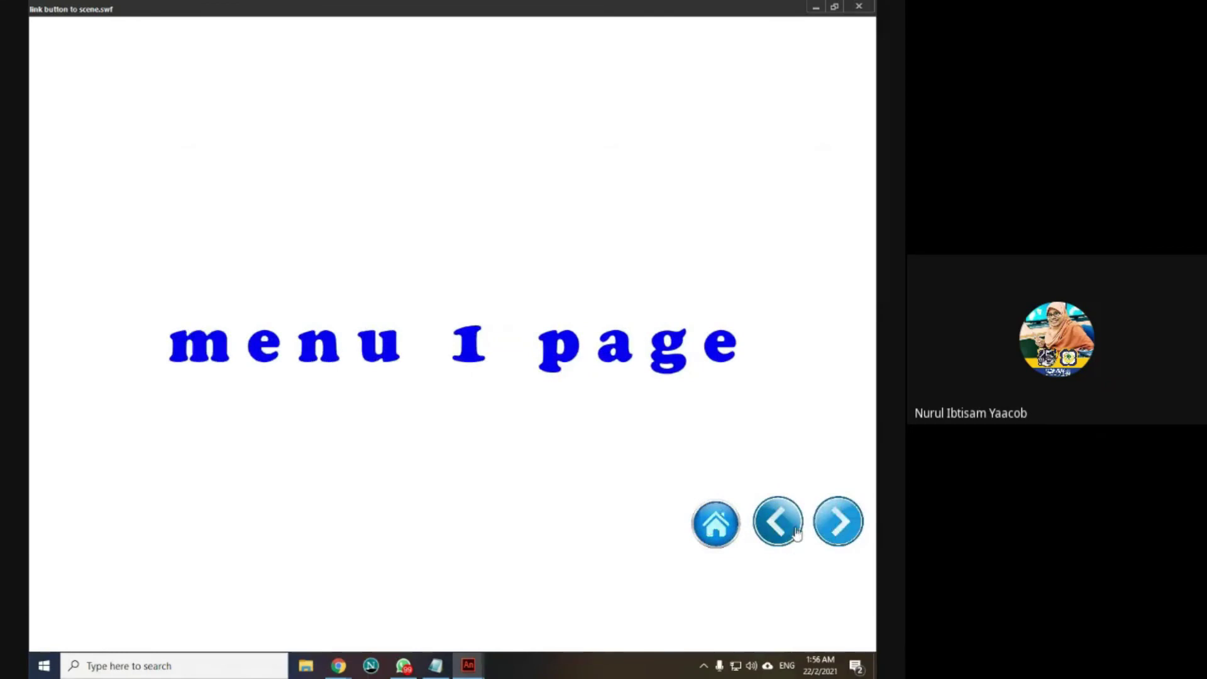
click(715, 526)
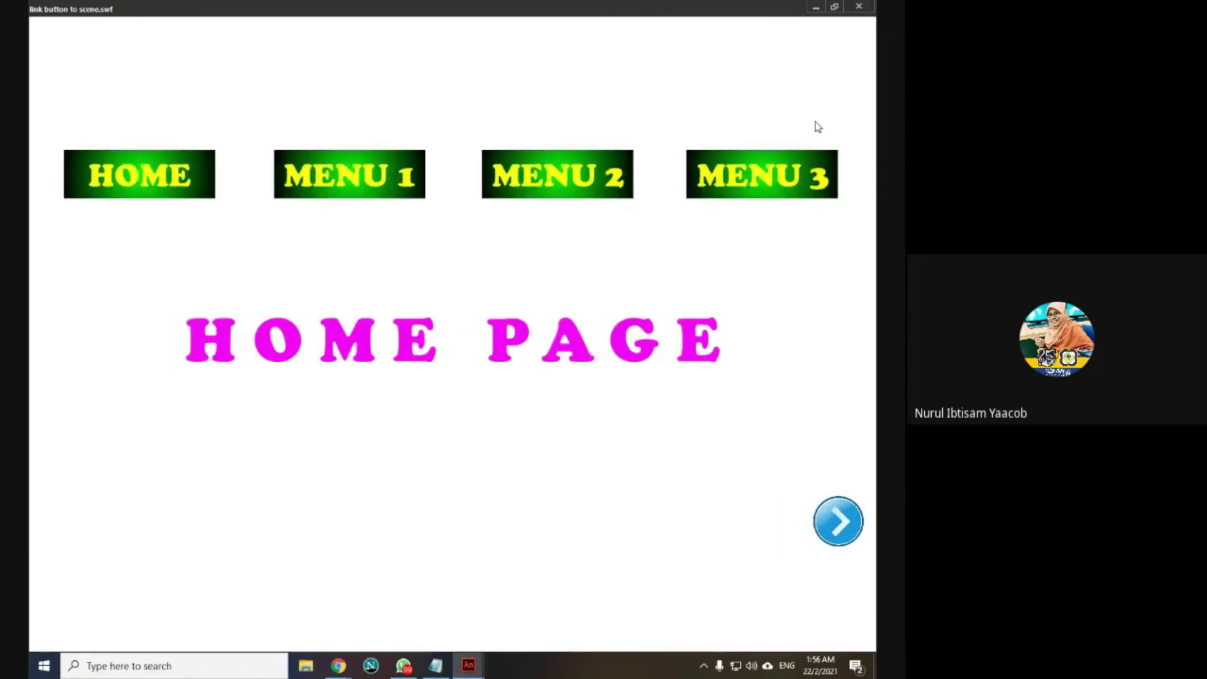